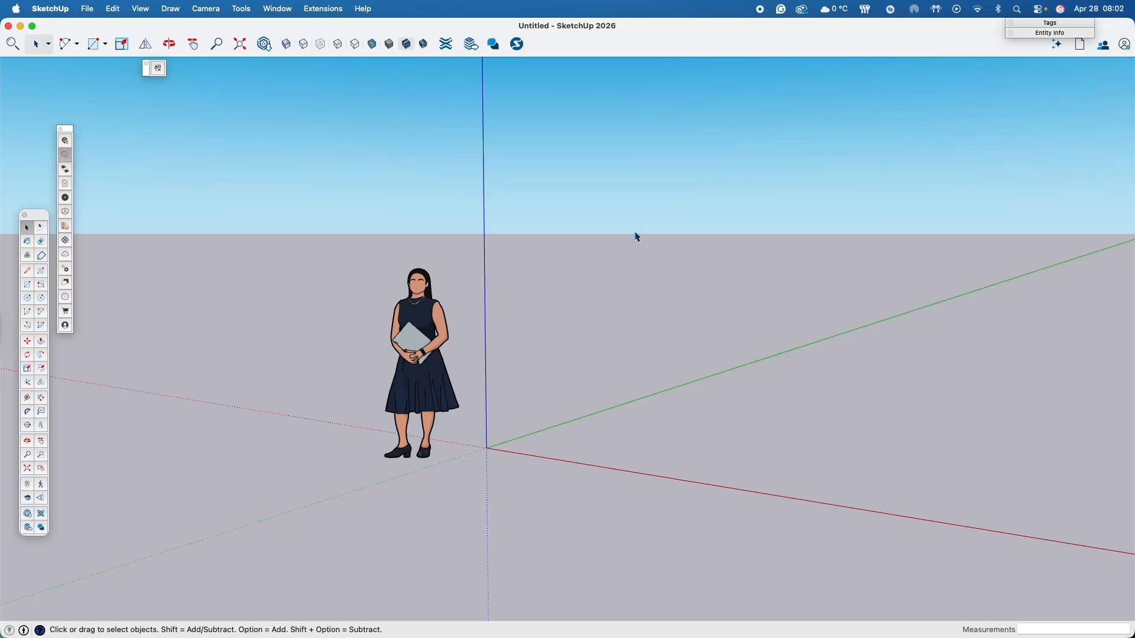
- Switch the camera from perspective to parallel projection
middle_drag(705, 359, 500, 243)
click(207, 7)
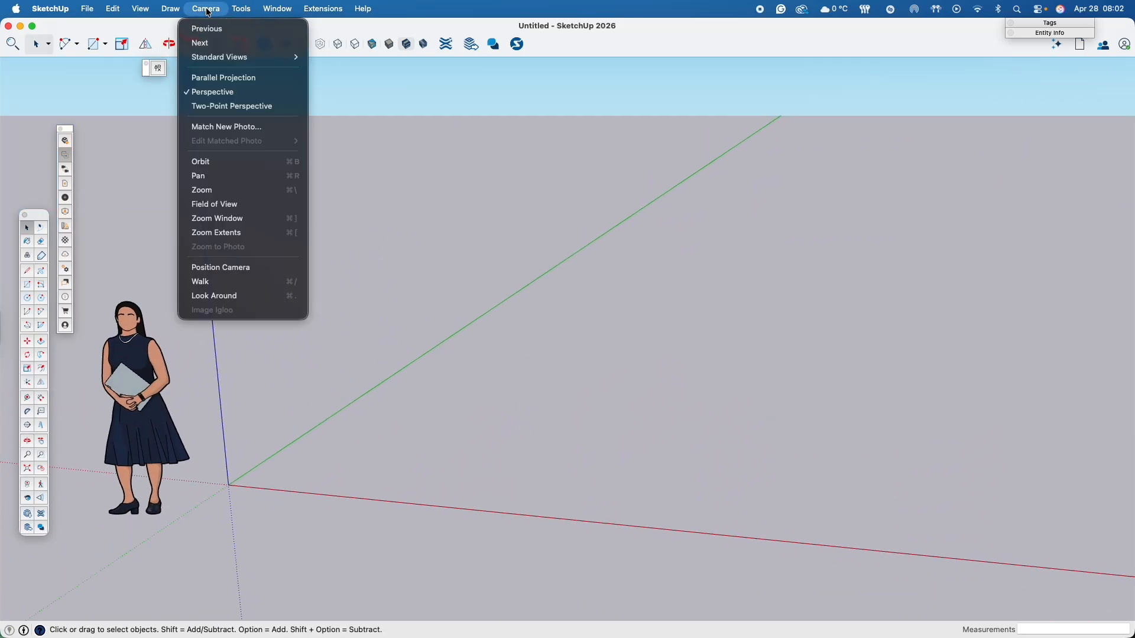
click(223, 79)
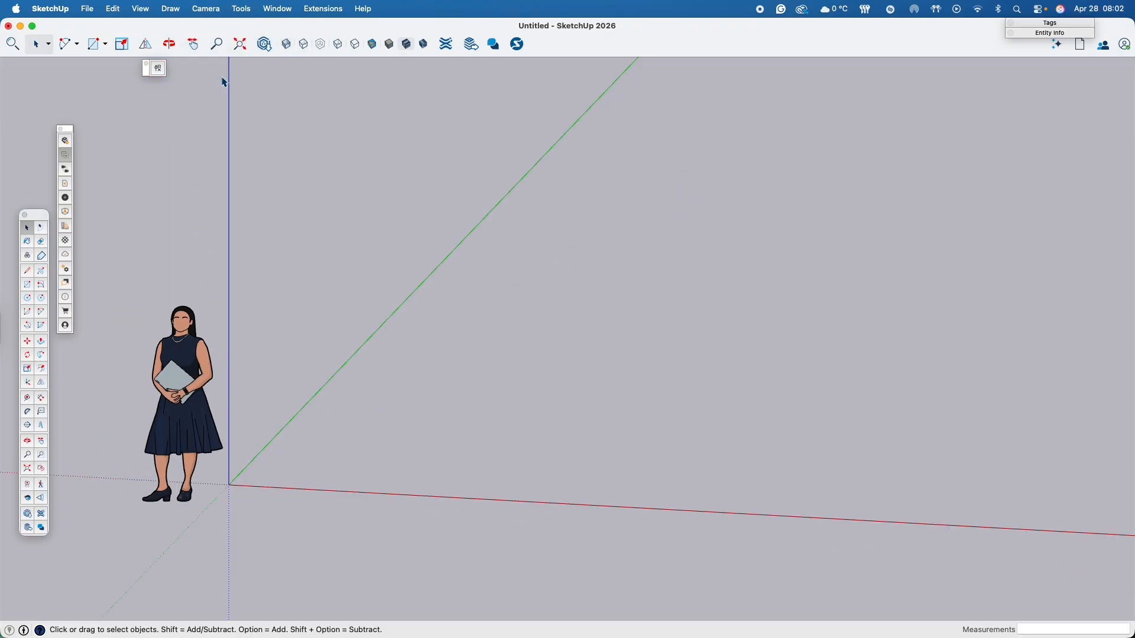
click(211, 9)
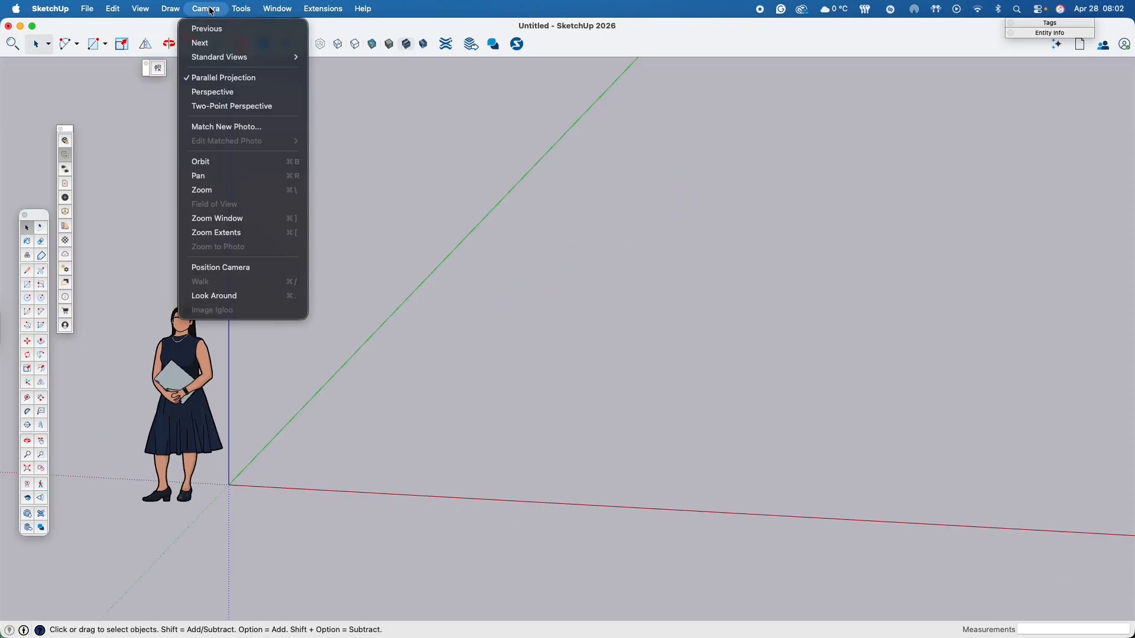
click(211, 10)
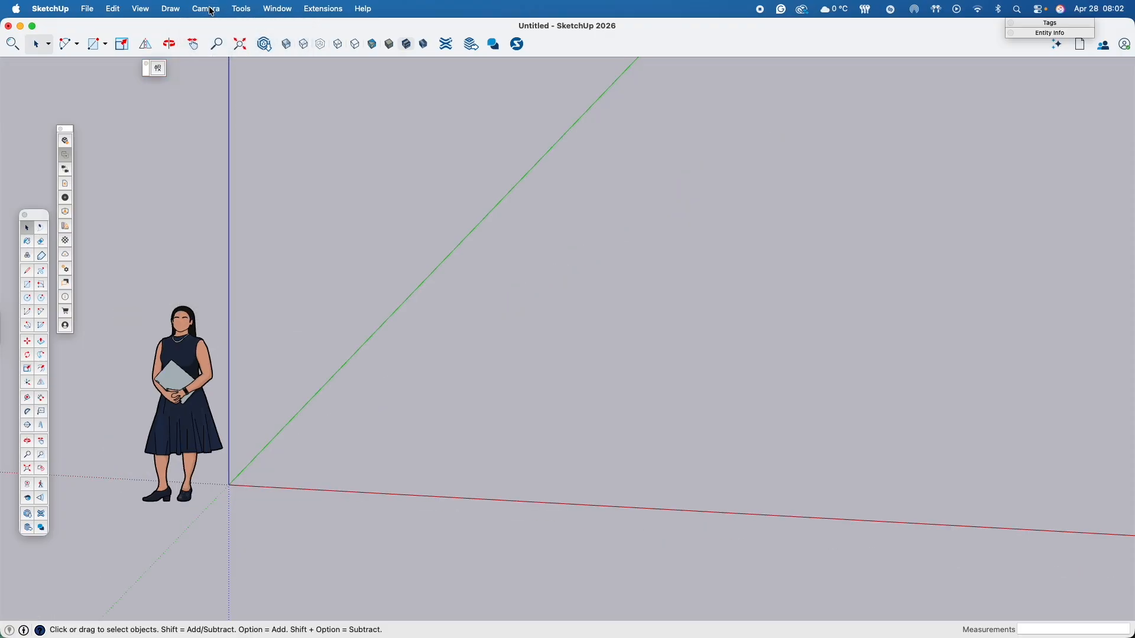
- Draw a 25' by 18' floor rectangle on the ground plane, starting at the origin
click(27, 286)
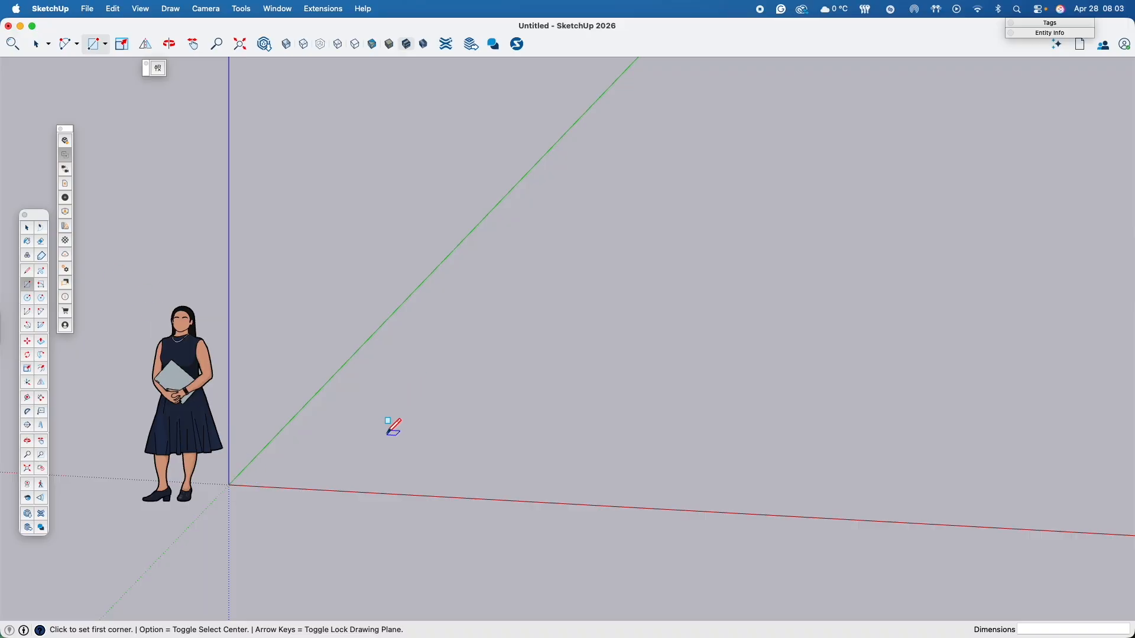
click(229, 485)
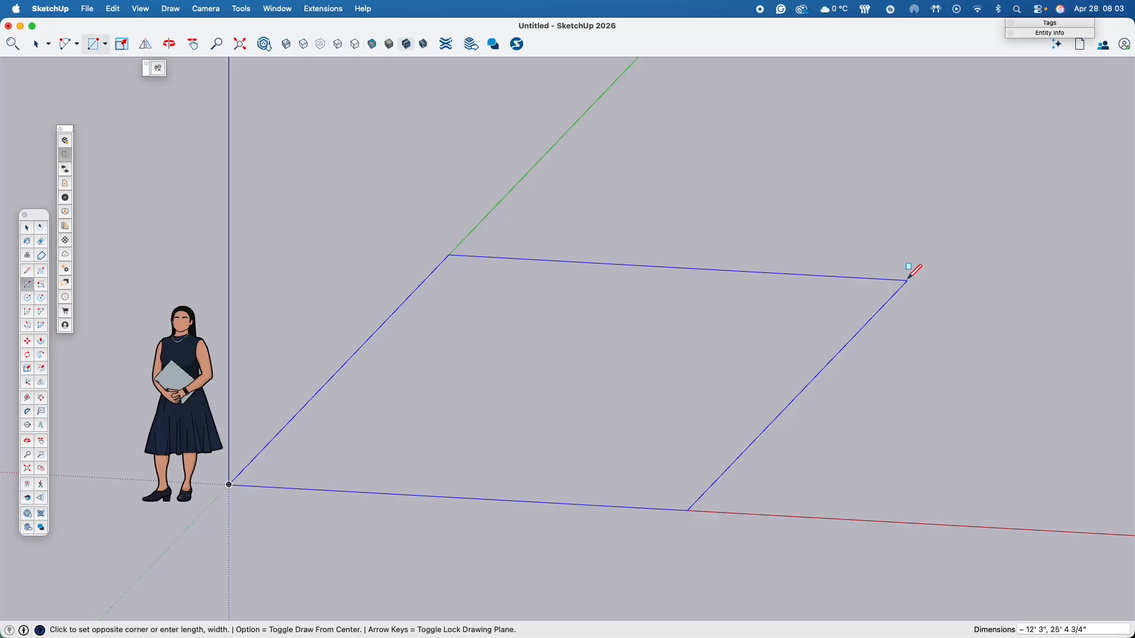
text(25',18)
key(Return)
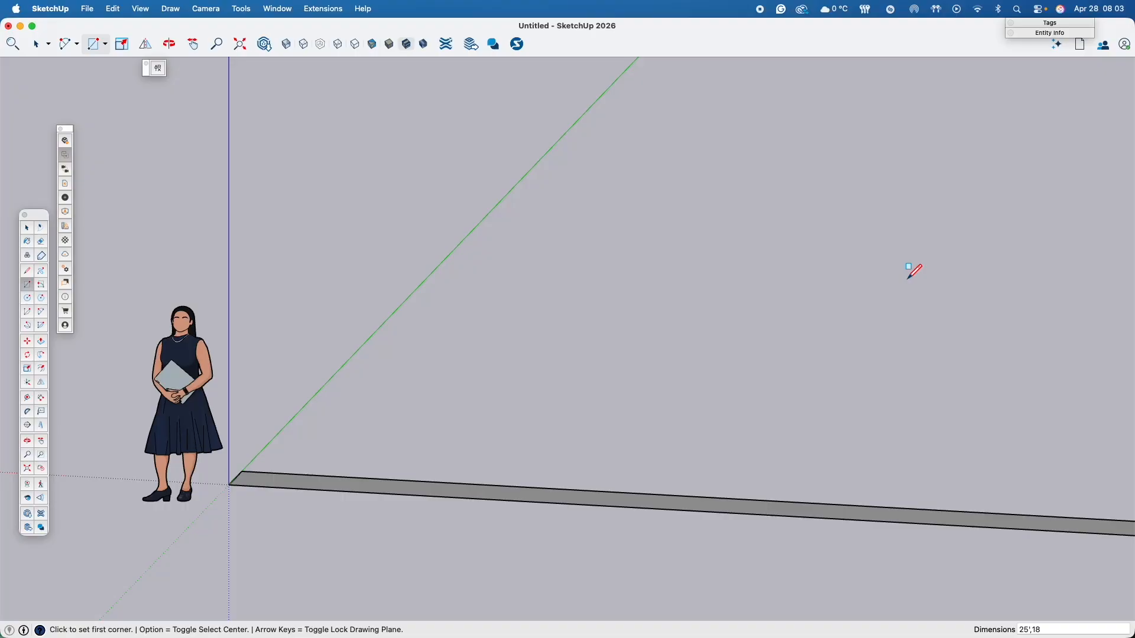
text(2)
key(Return)
scroll(890, 282, down, 6)
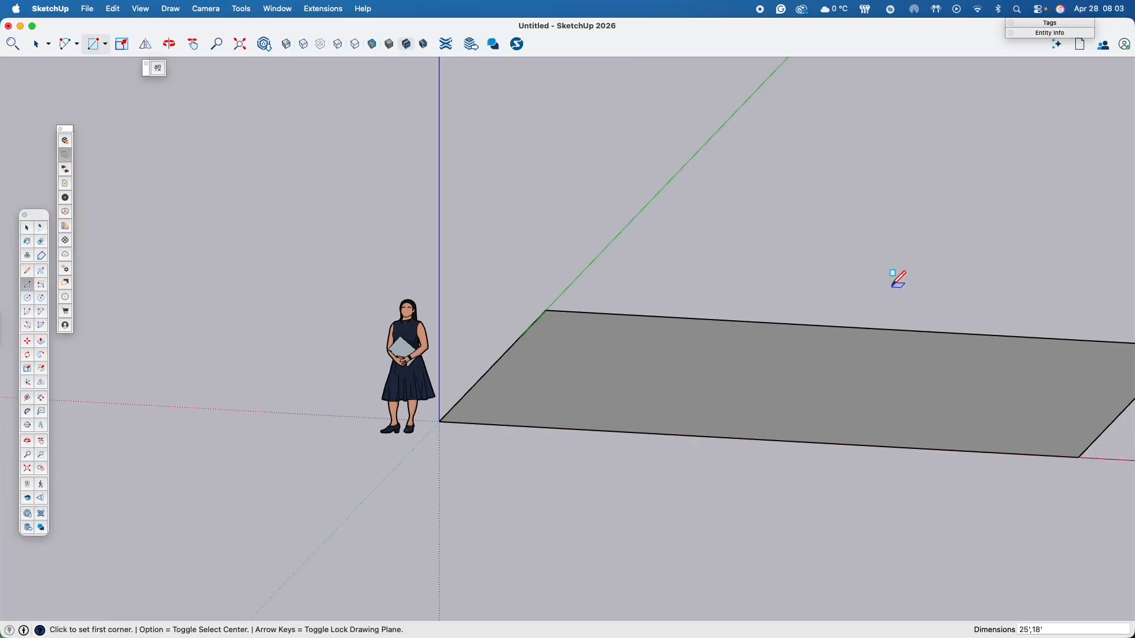
- Examine the floor rectangle from different angles, including from nearly overhead
shift+middle_drag(892, 326, 364, 477)
key(r)
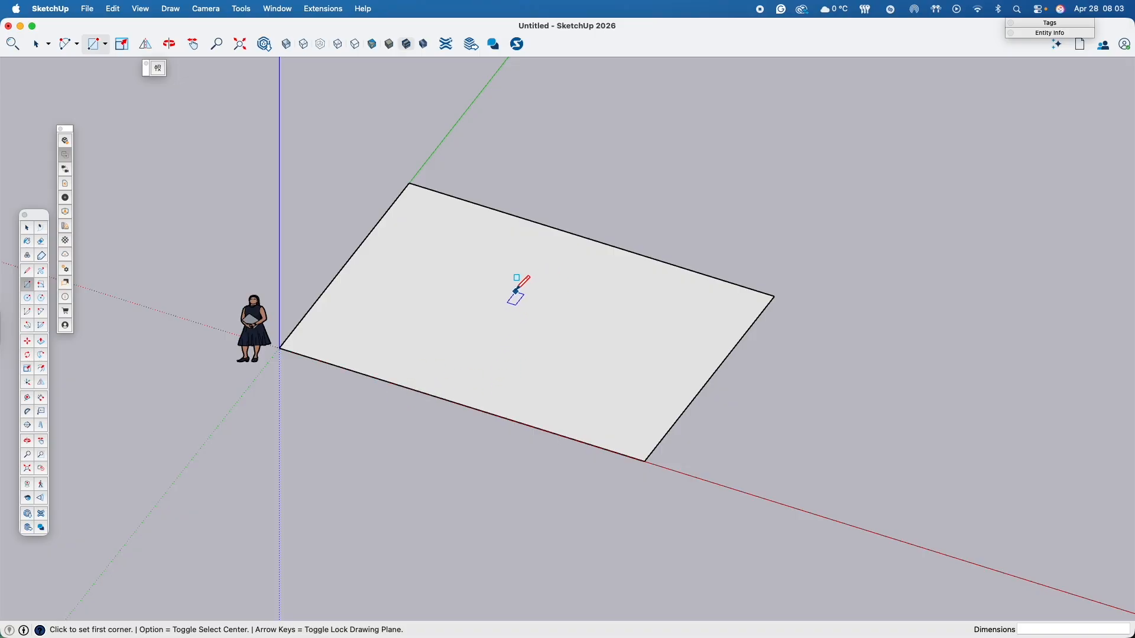
middle_drag(485, 282, 474, 507)
key(space)
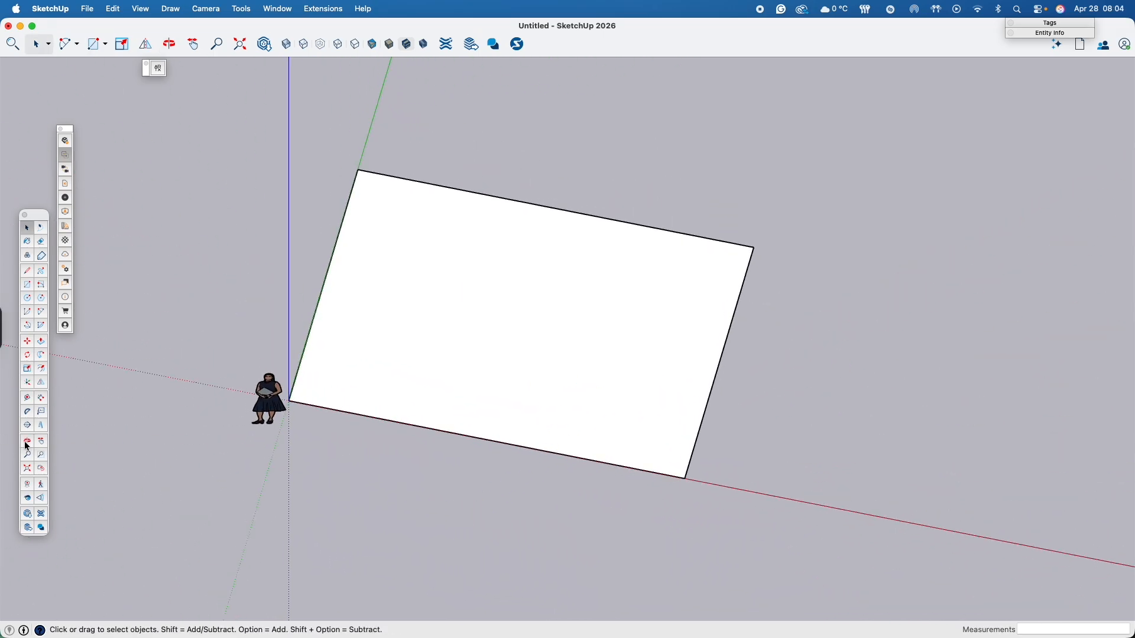
click(170, 44)
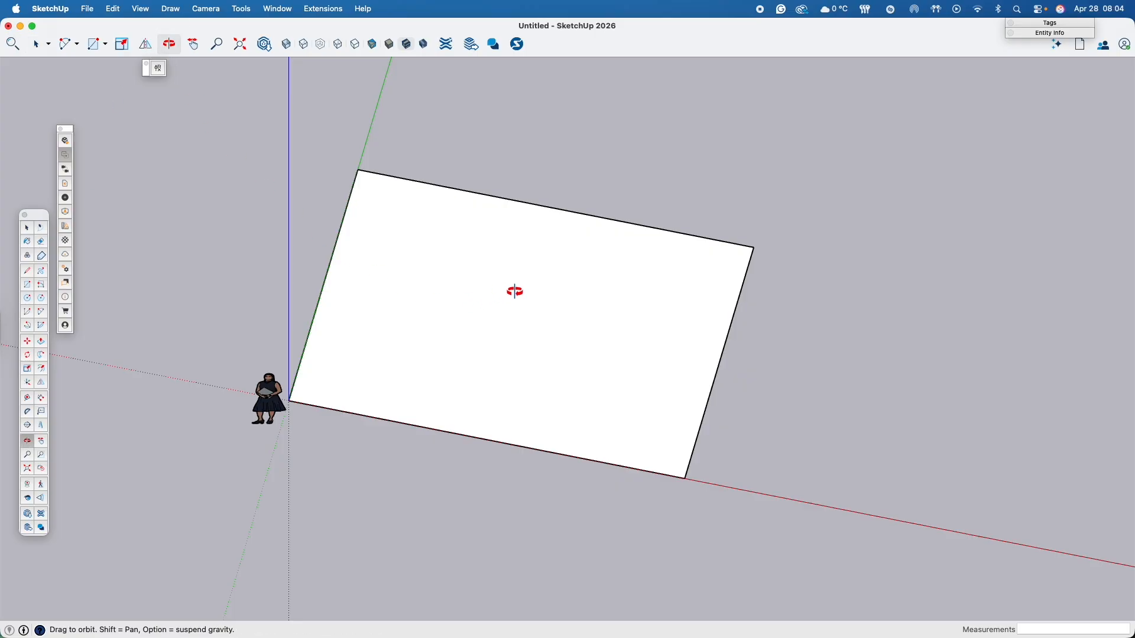
drag(822, 362, 814, 316)
drag(658, 315, 467, 367)
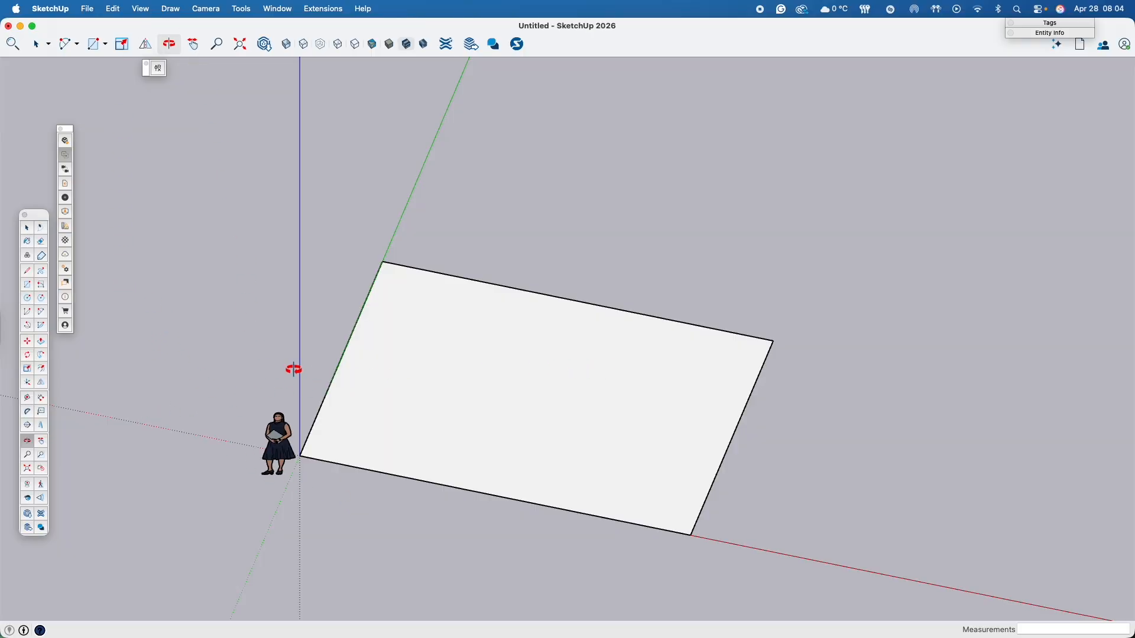
key(space)
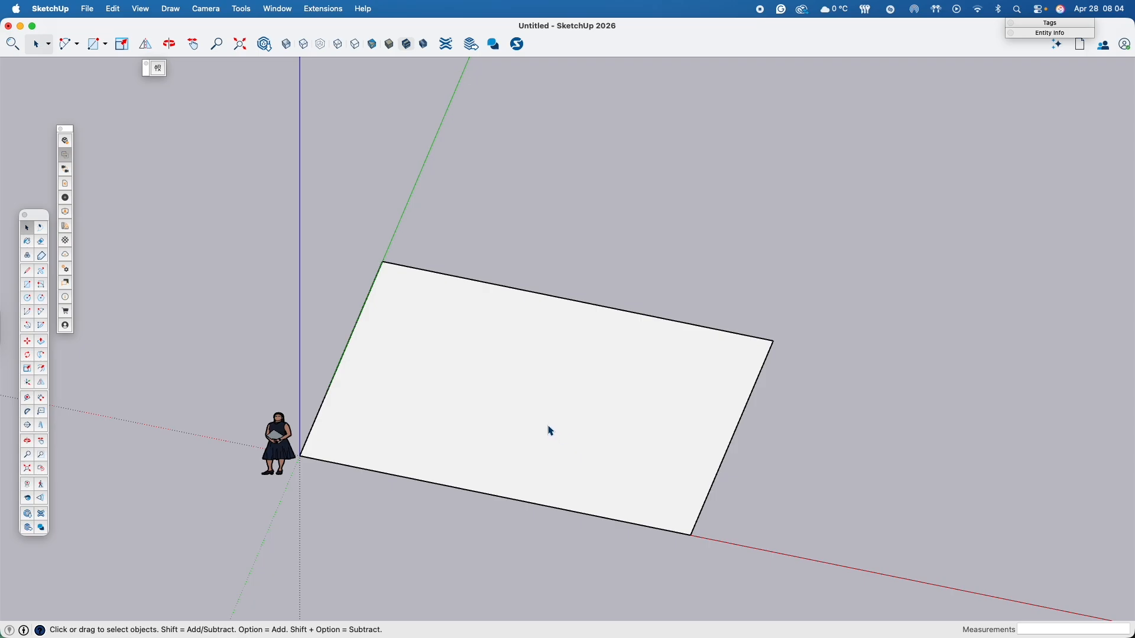
- Offset the floor rectangle's edges outward by 12 inches to outline the wall thickness
double_click(510, 408)
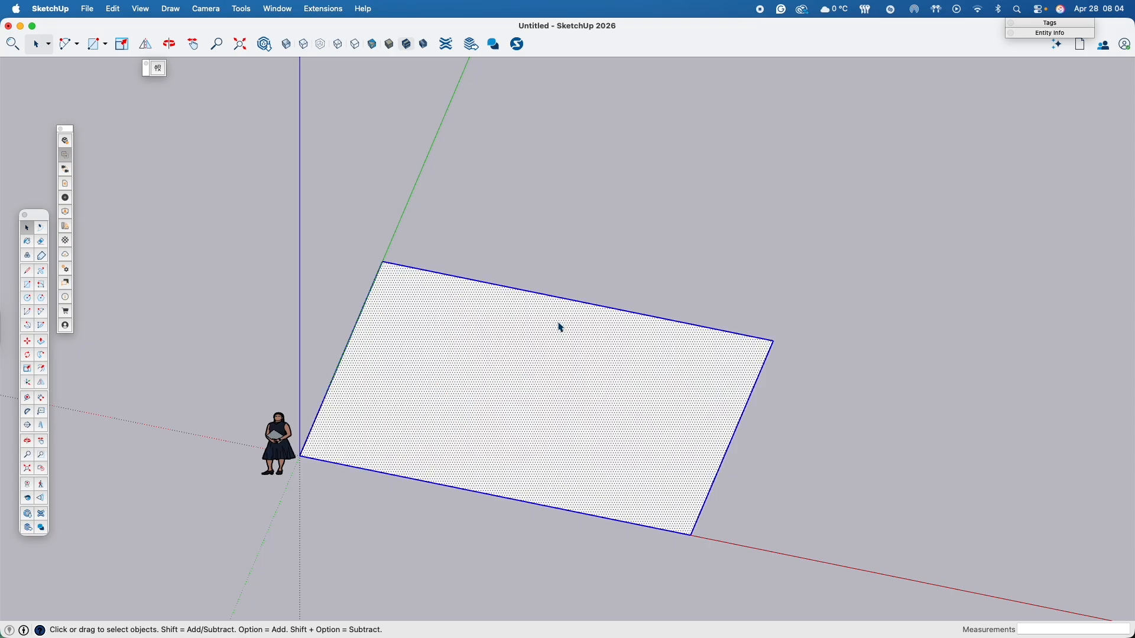
click(42, 371)
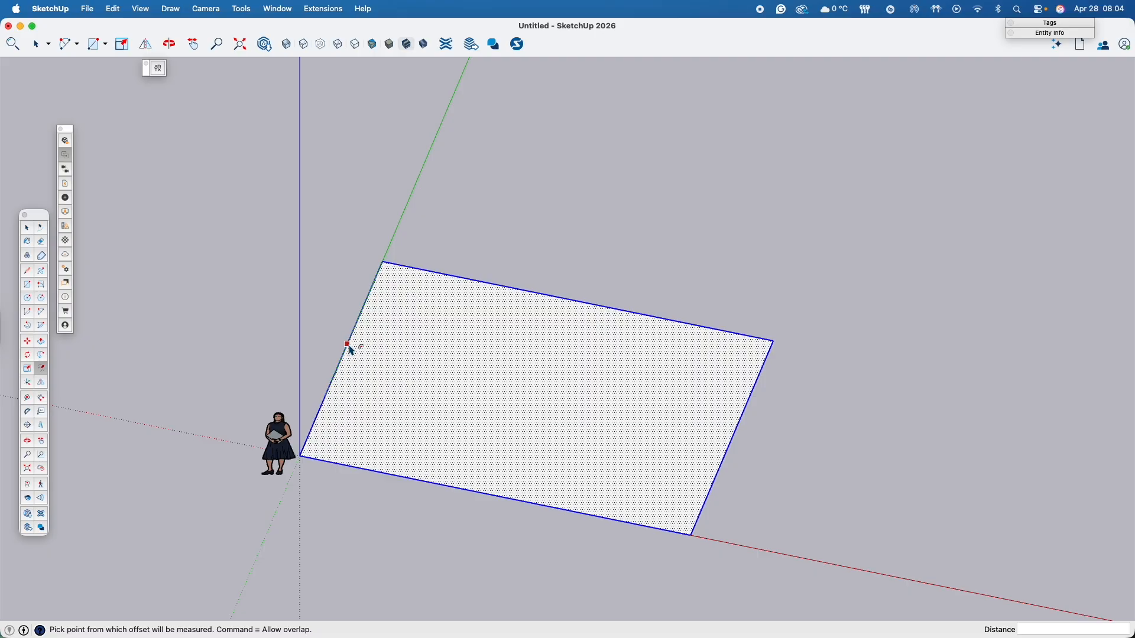
click(351, 353)
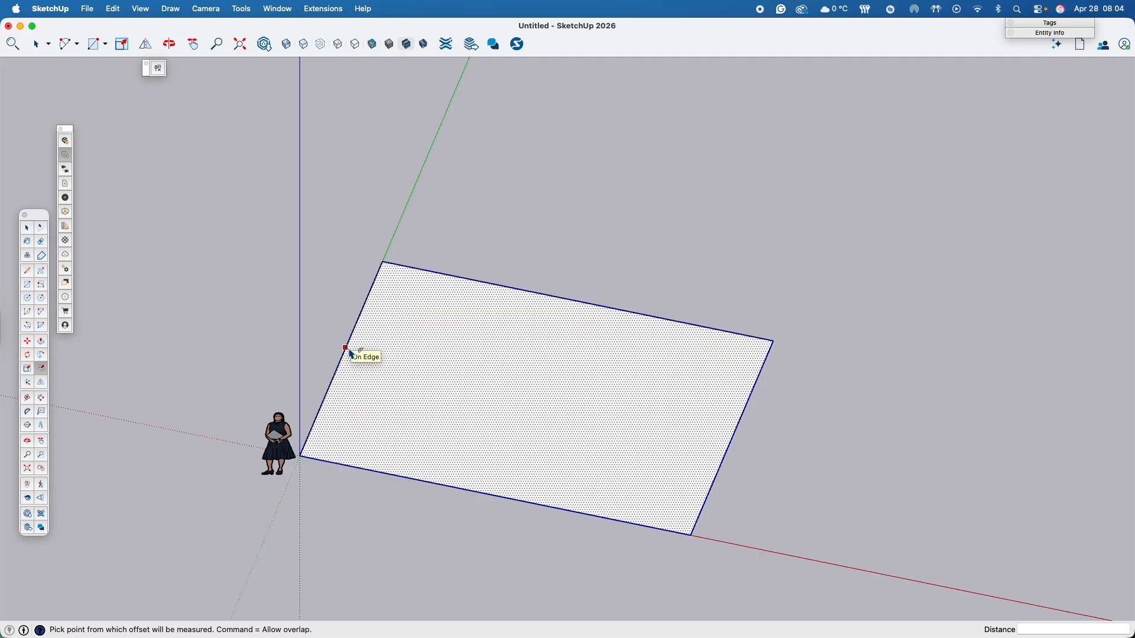
click(350, 353)
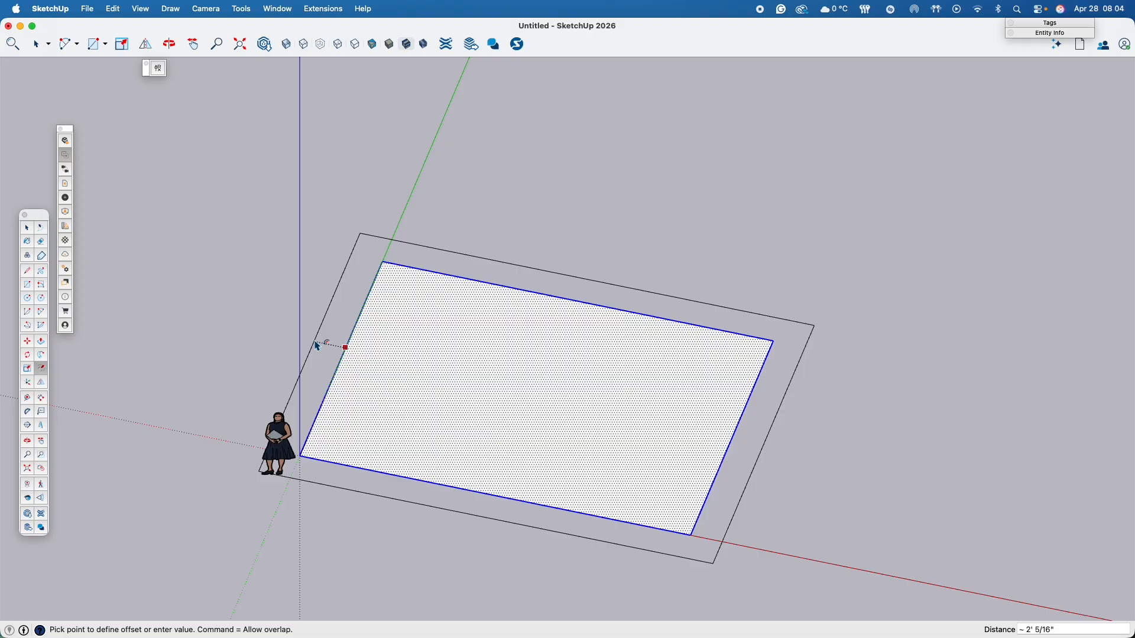
text(12)
key(Return)
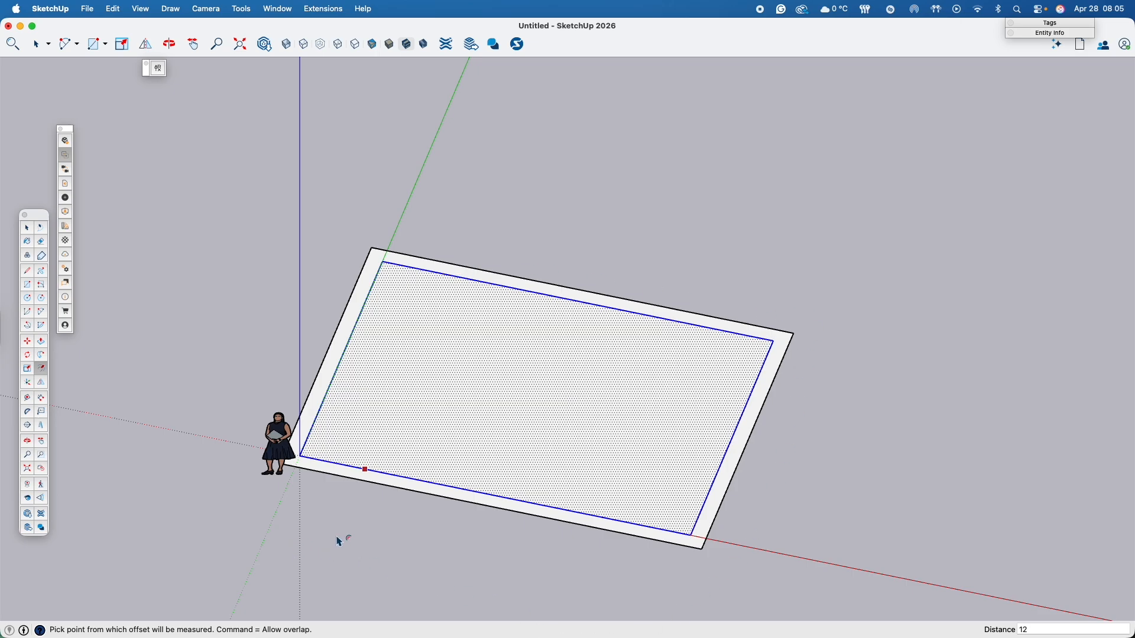
- Delete the human scale figure beside the origin
key(space)
click(279, 457)
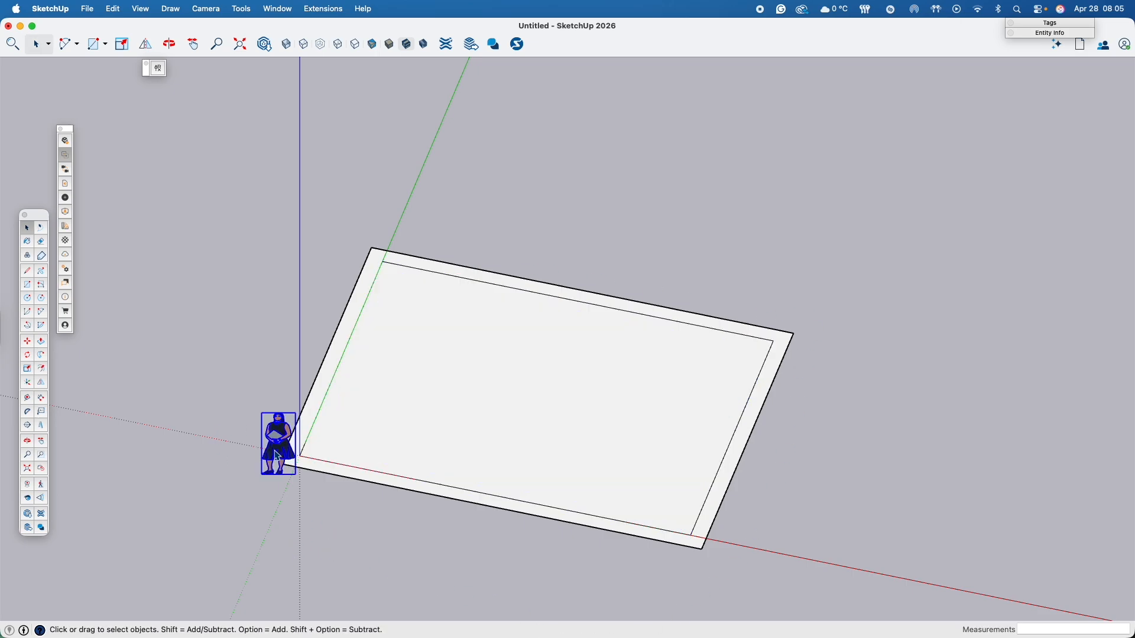
key(Delete)
- Group the outer wall strip's face together with its bounding edges, separate from the inner floor
shift+middle_drag(367, 509, 351, 448)
drag(351, 448, 489, 411)
key(space)
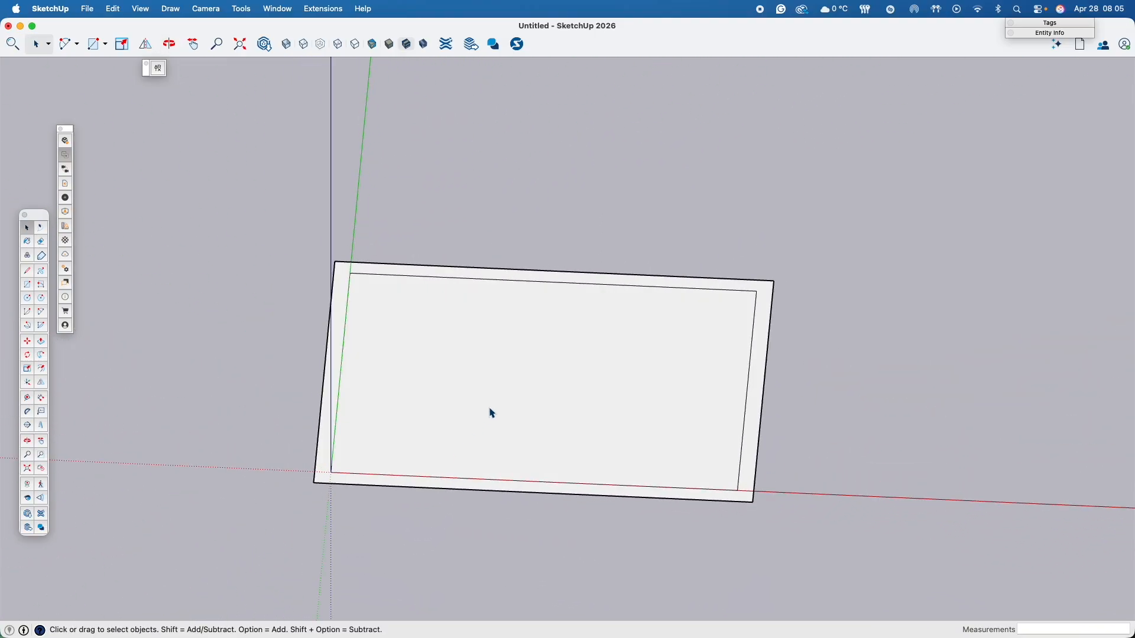
click(573, 370)
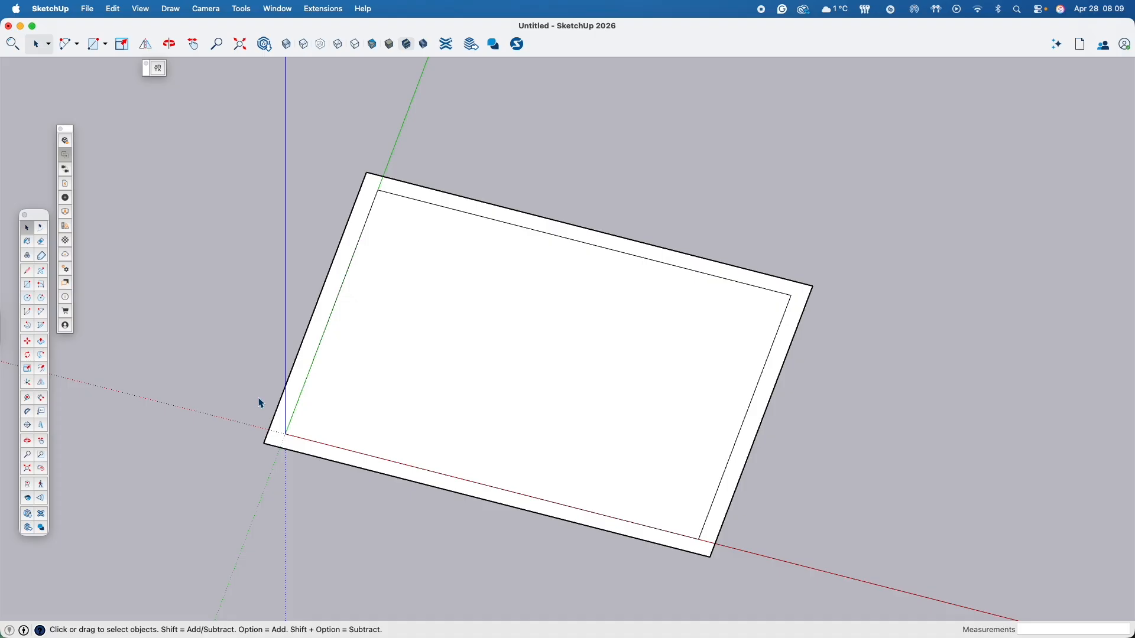
triple_click(797, 297)
double_click(797, 298)
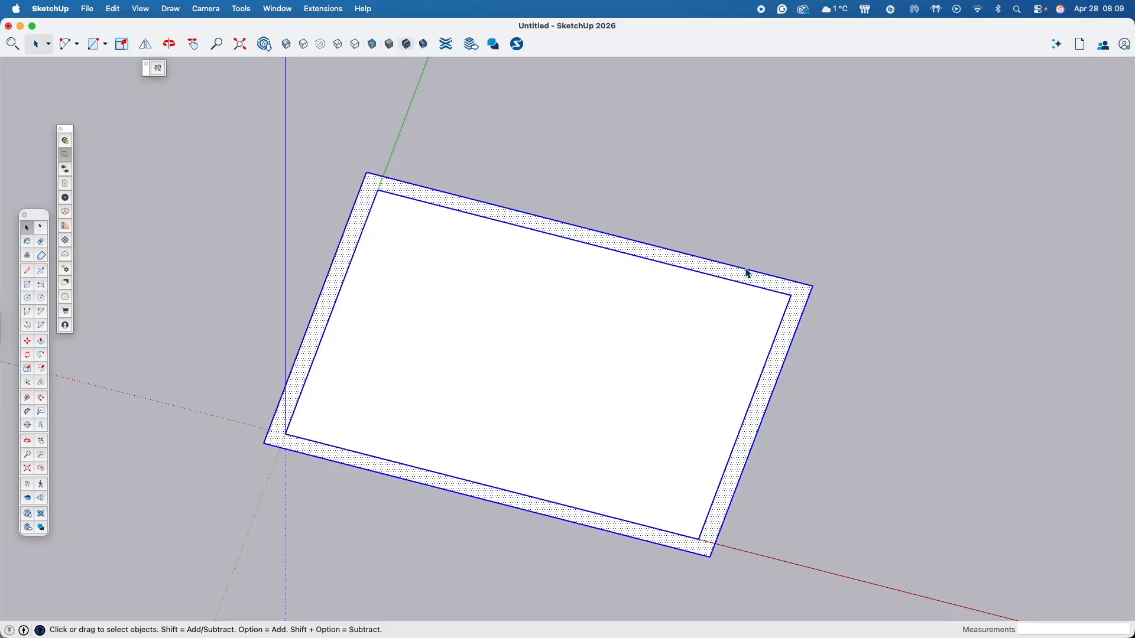
right_click(774, 374)
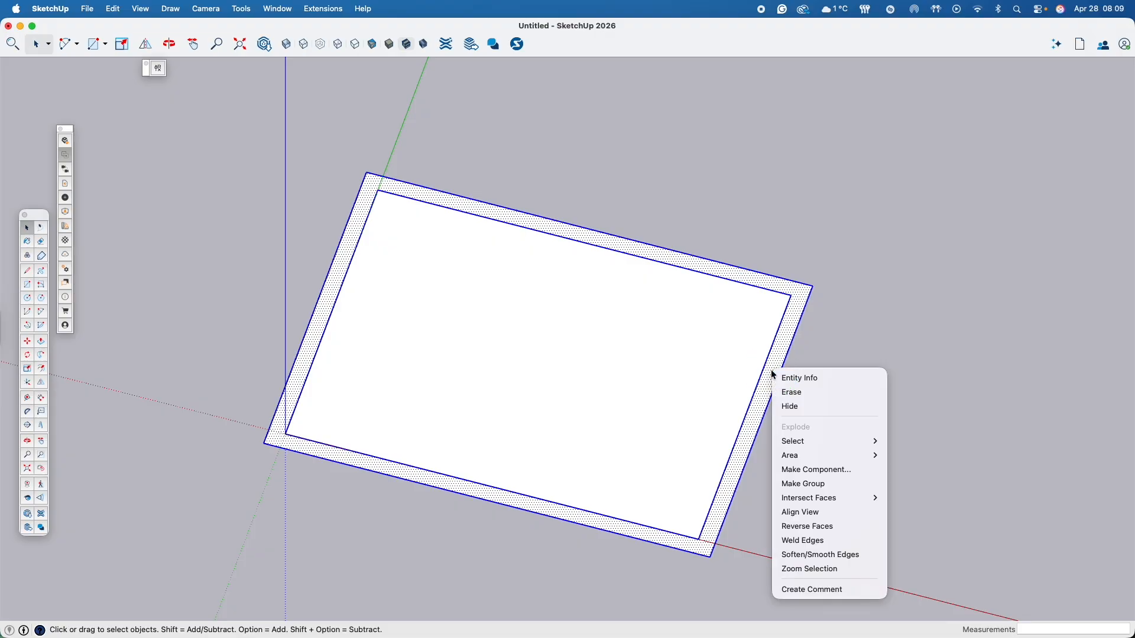
click(803, 484)
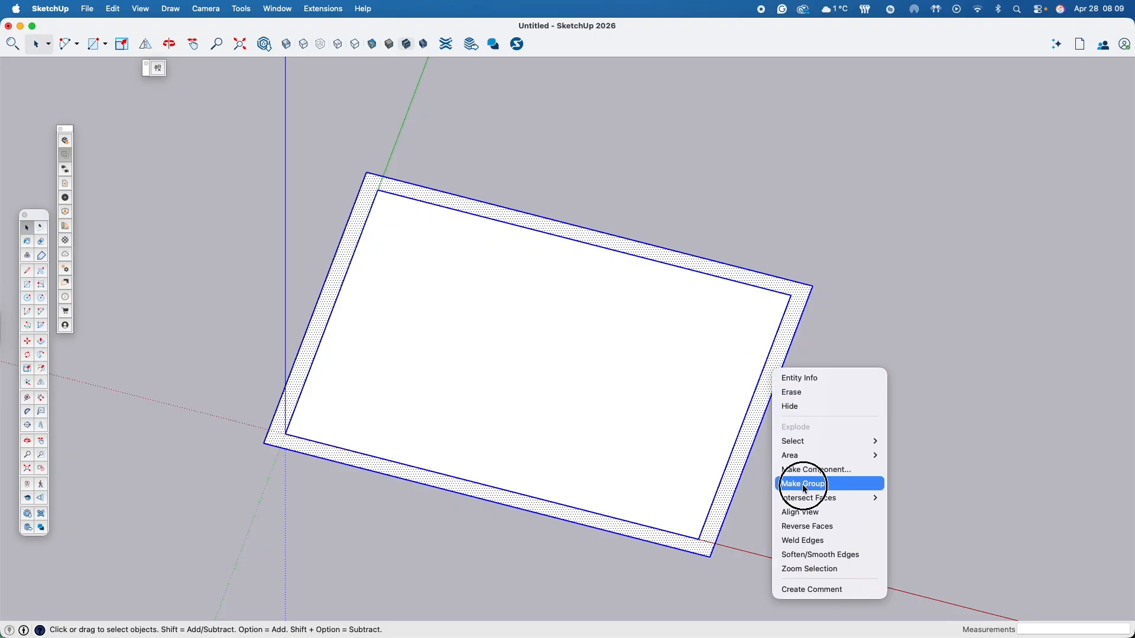
click(735, 460)
click(900, 419)
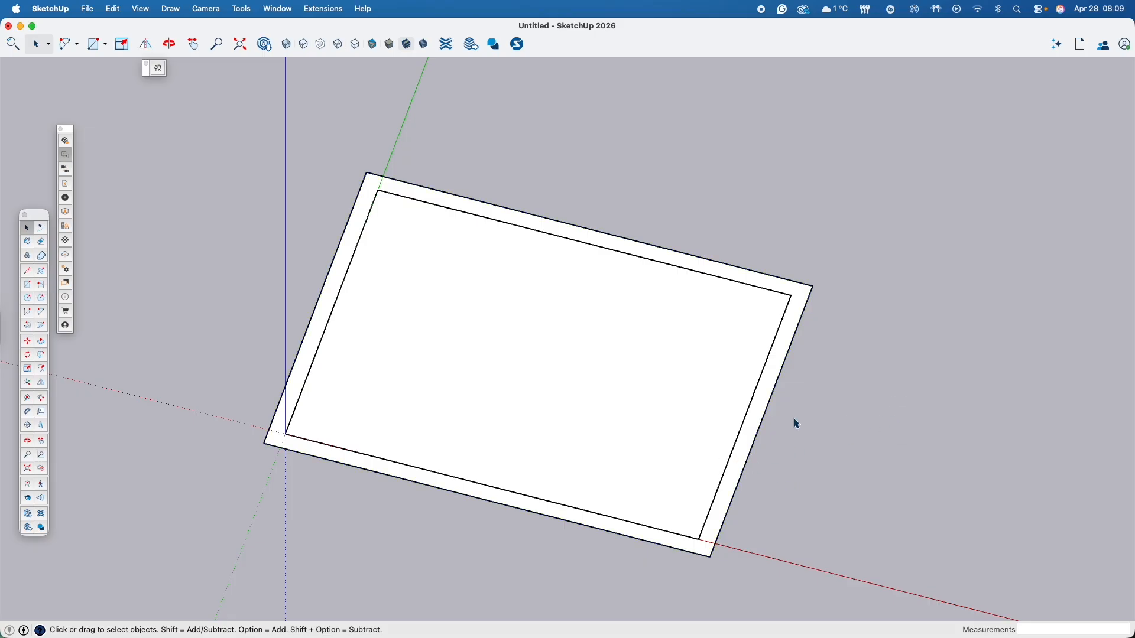
- Try moving the wall strip group off the floor to check that the two are separate
key(m)
click(751, 424)
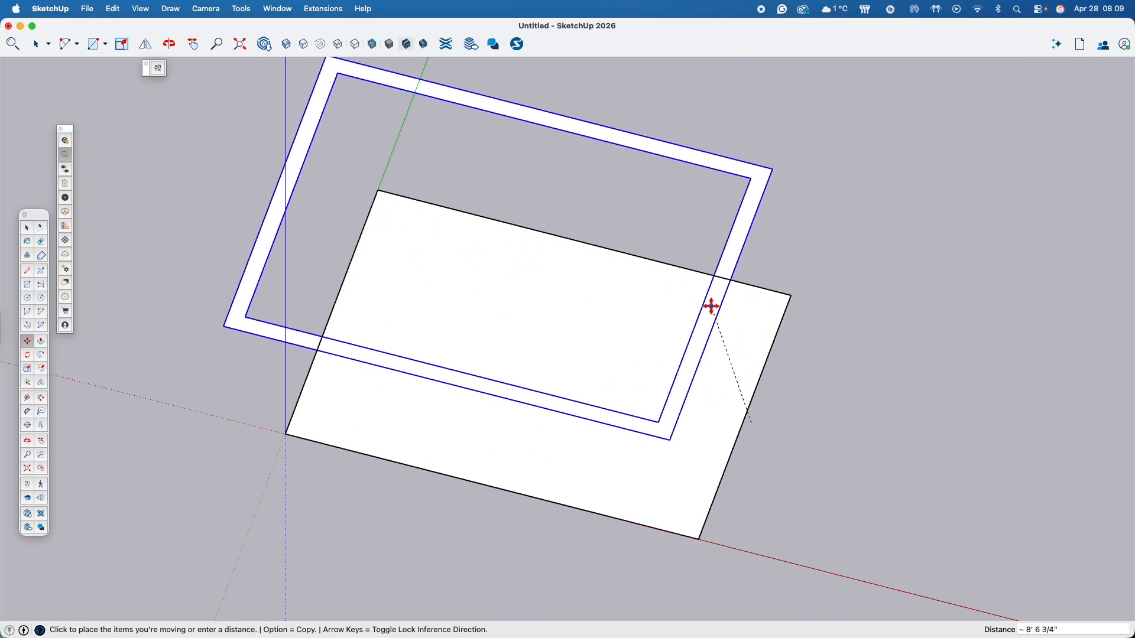
click(775, 286)
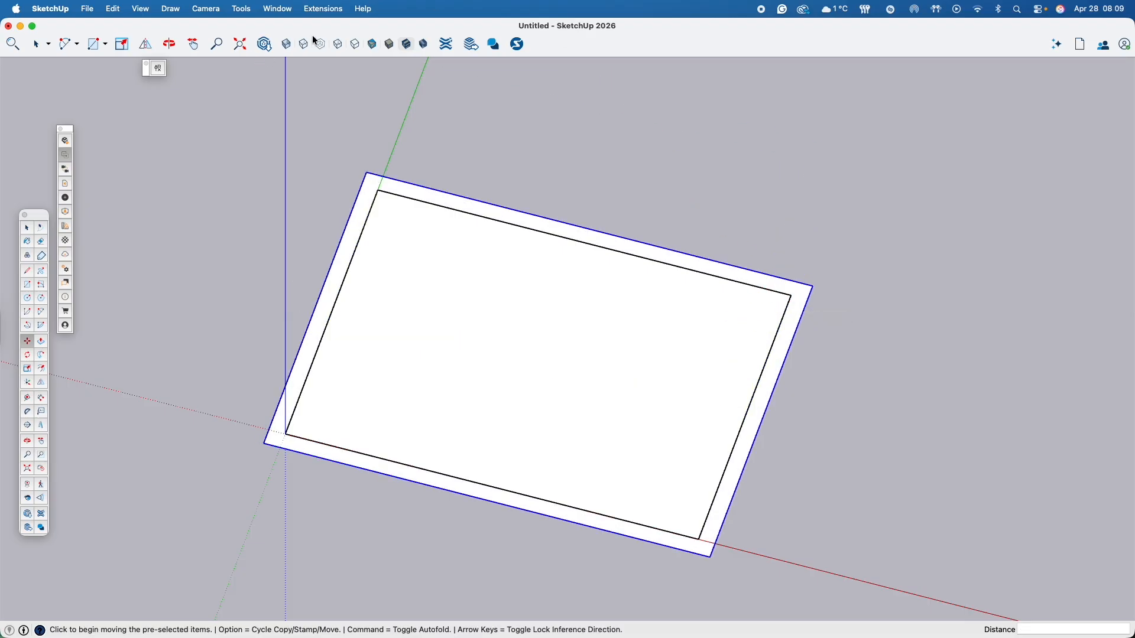
- Display the model's tags and the selected group's entity info, arranged one below the other
click(281, 13)
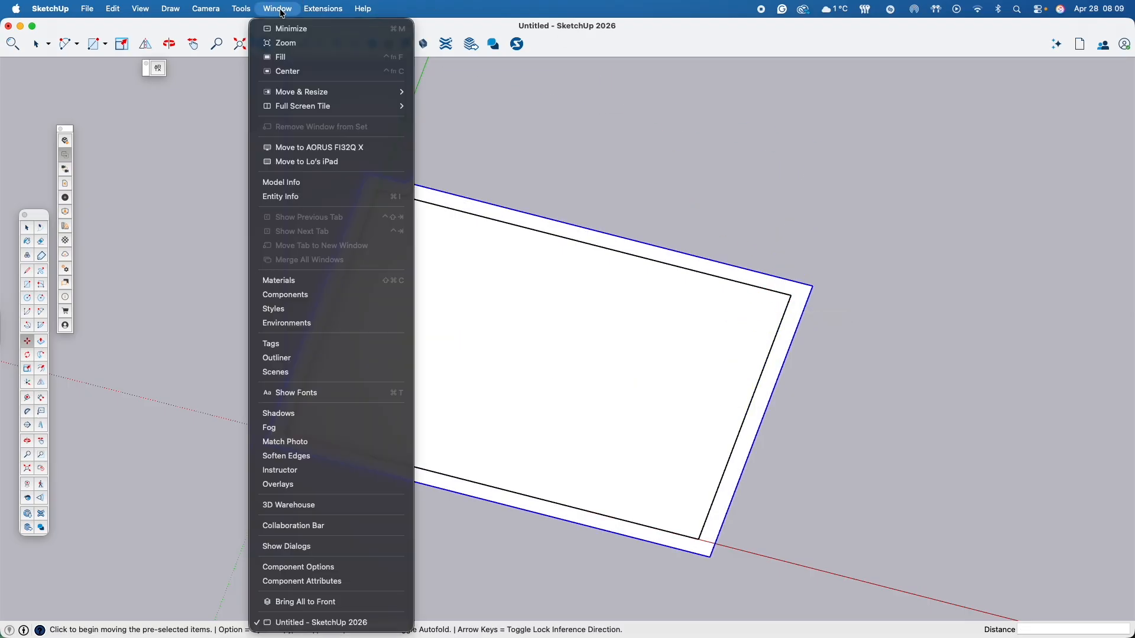
click(282, 347)
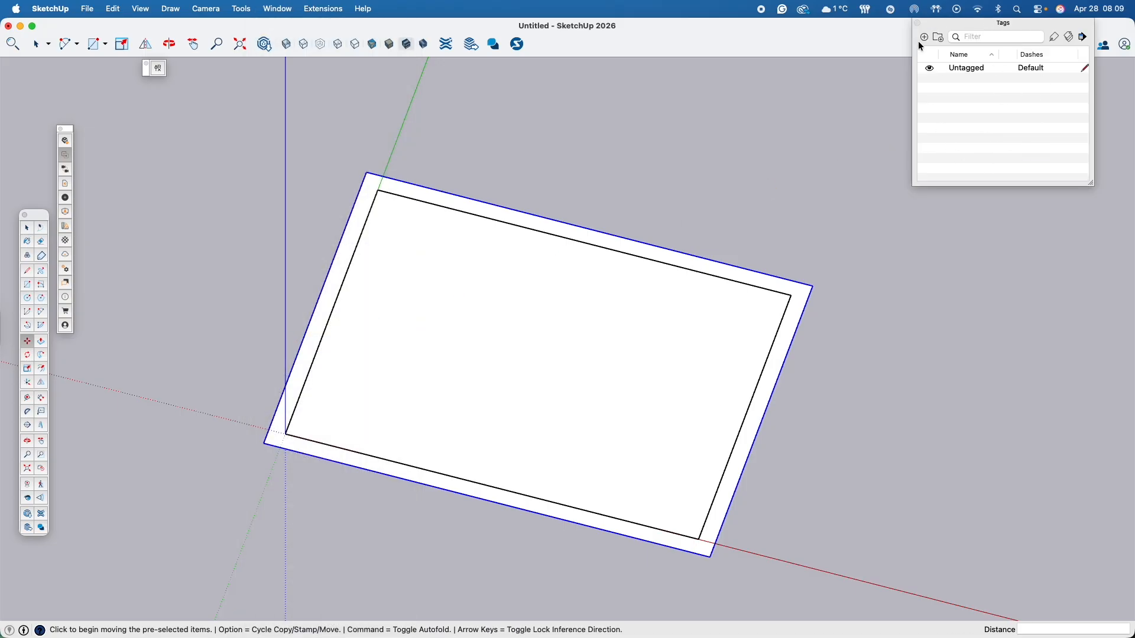
click(287, 10)
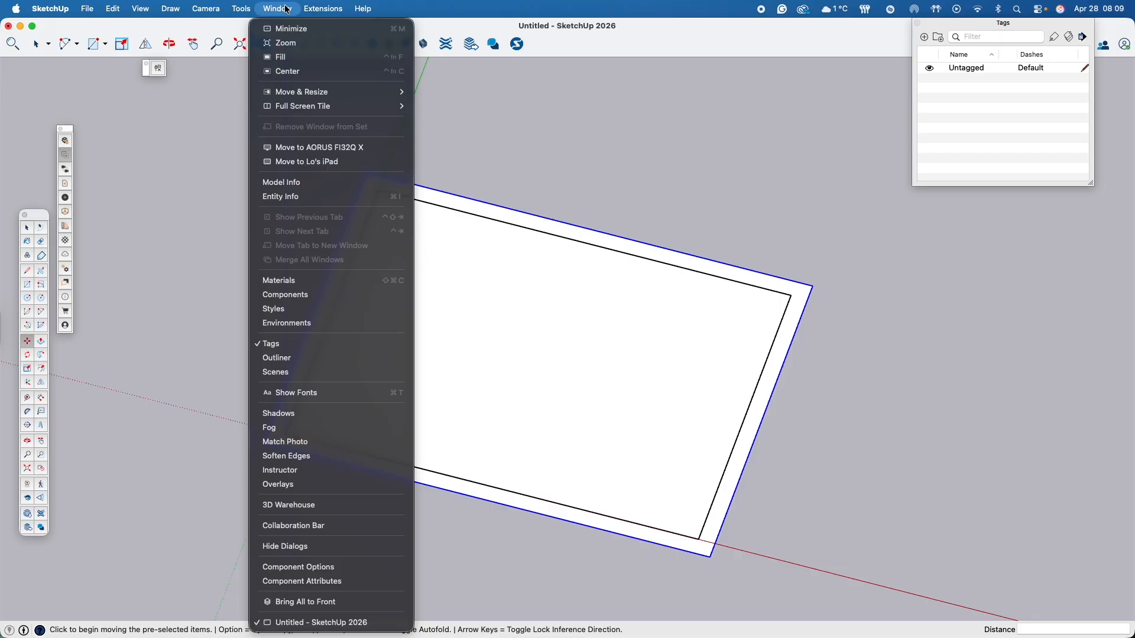
click(317, 196)
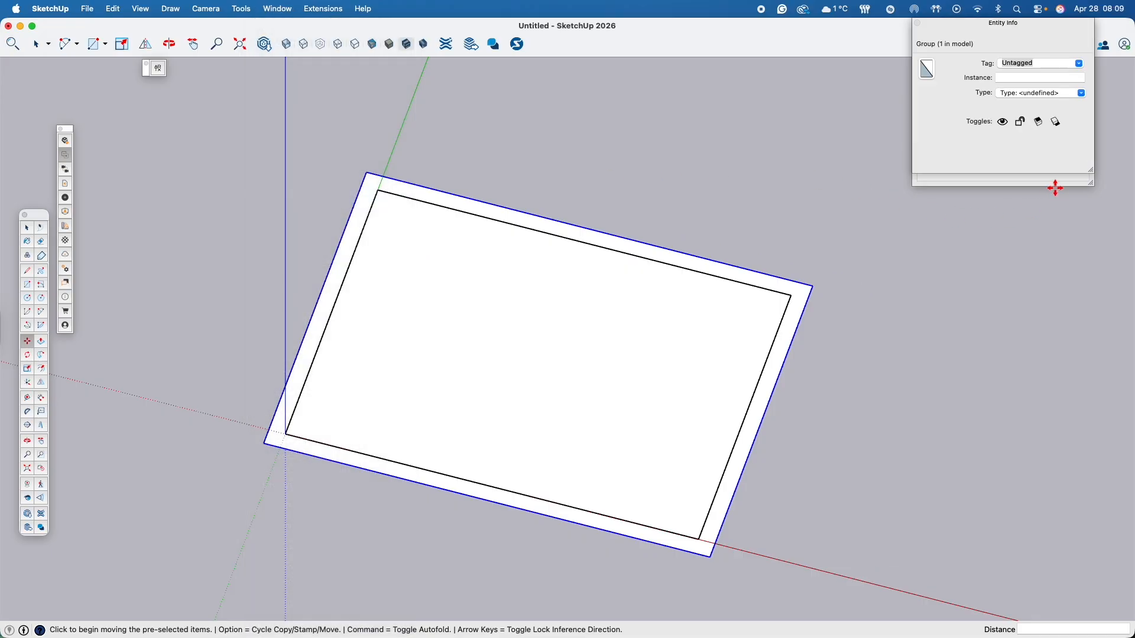
drag(977, 30, 986, 209)
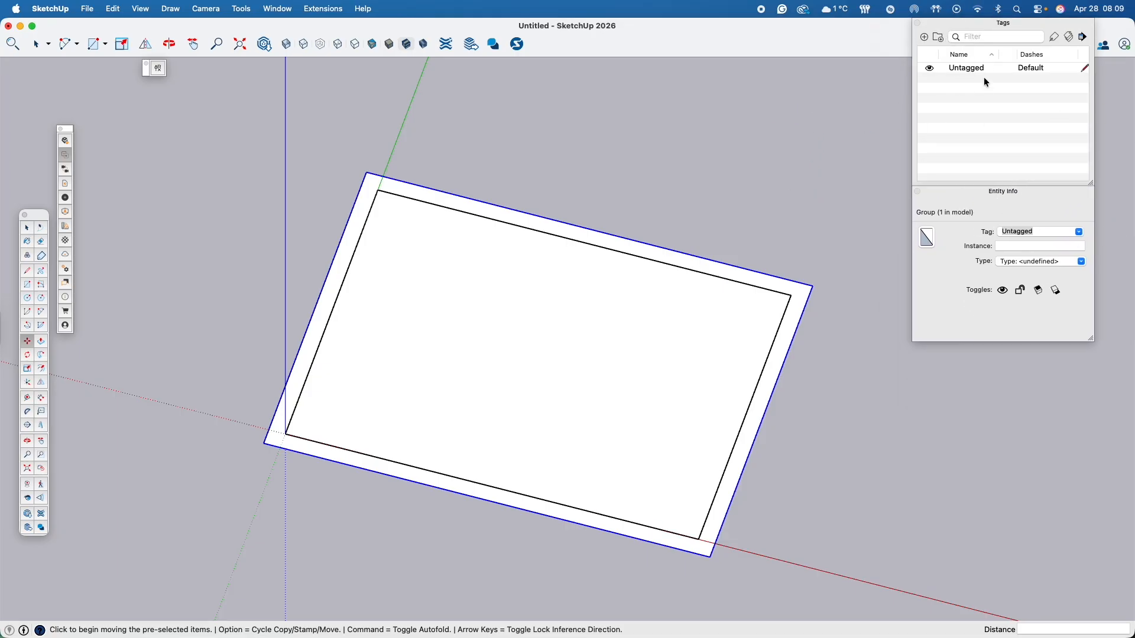
- Create a new tag named Exterior Walls
click(924, 37)
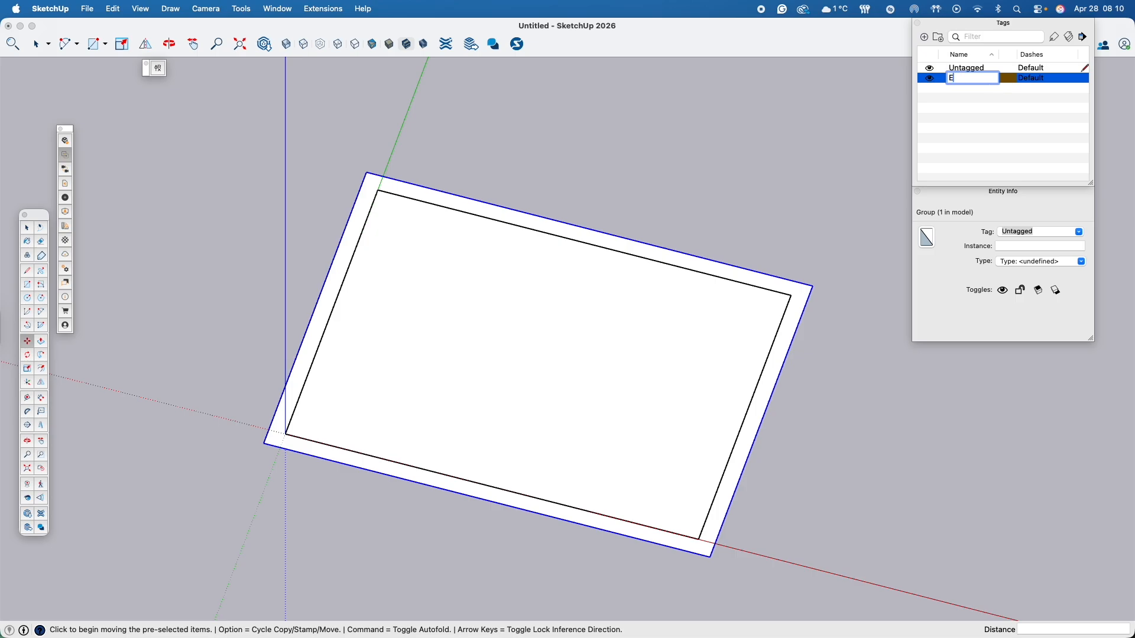
text(Exterior Walls)
key(Return)
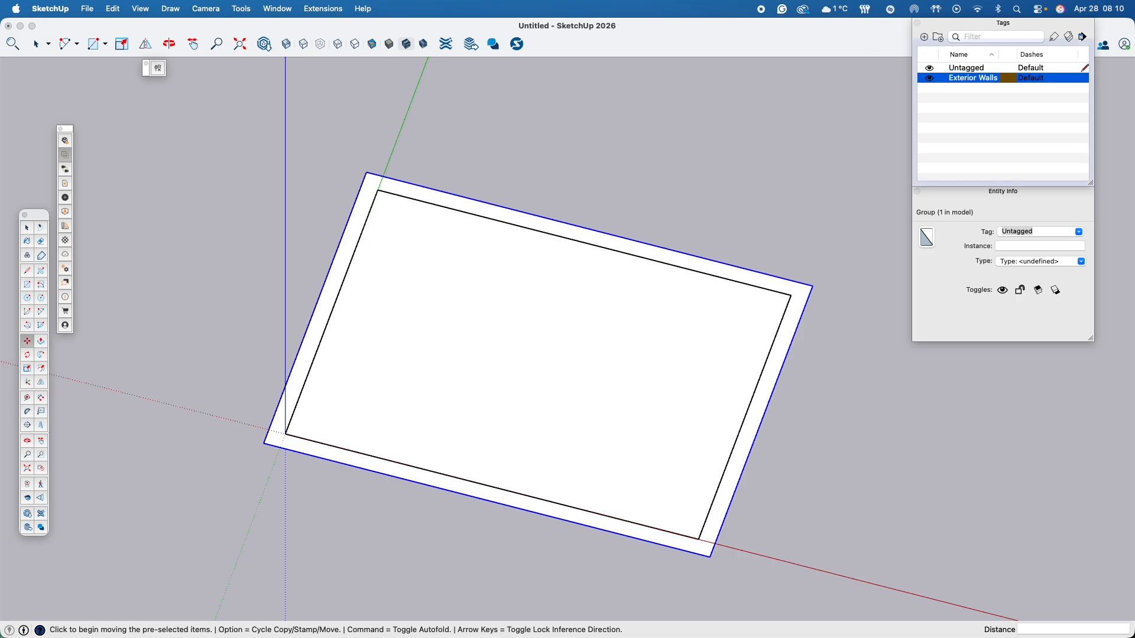
click(798, 291)
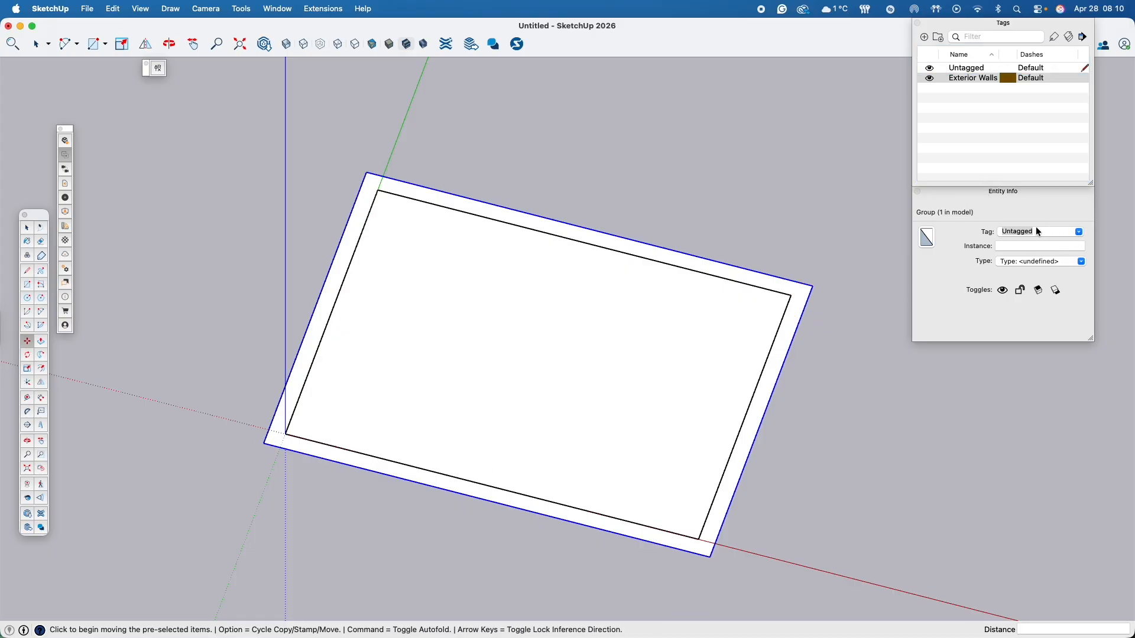
- Assign the Exterior Walls tag to the wall strip group and clear the selection
click(1081, 232)
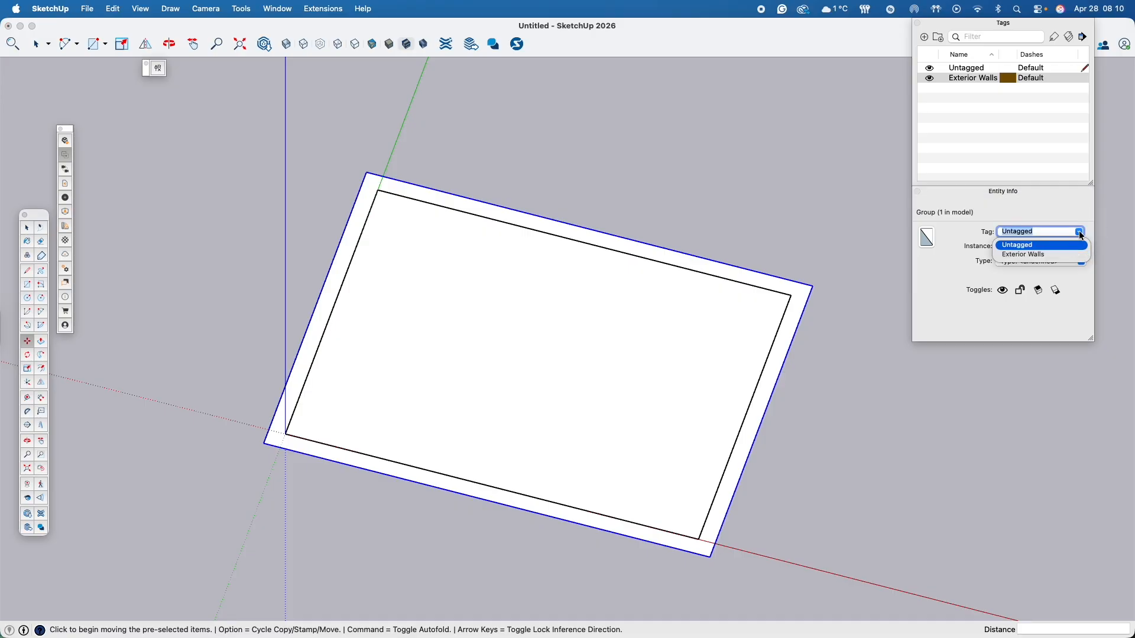
click(1035, 255)
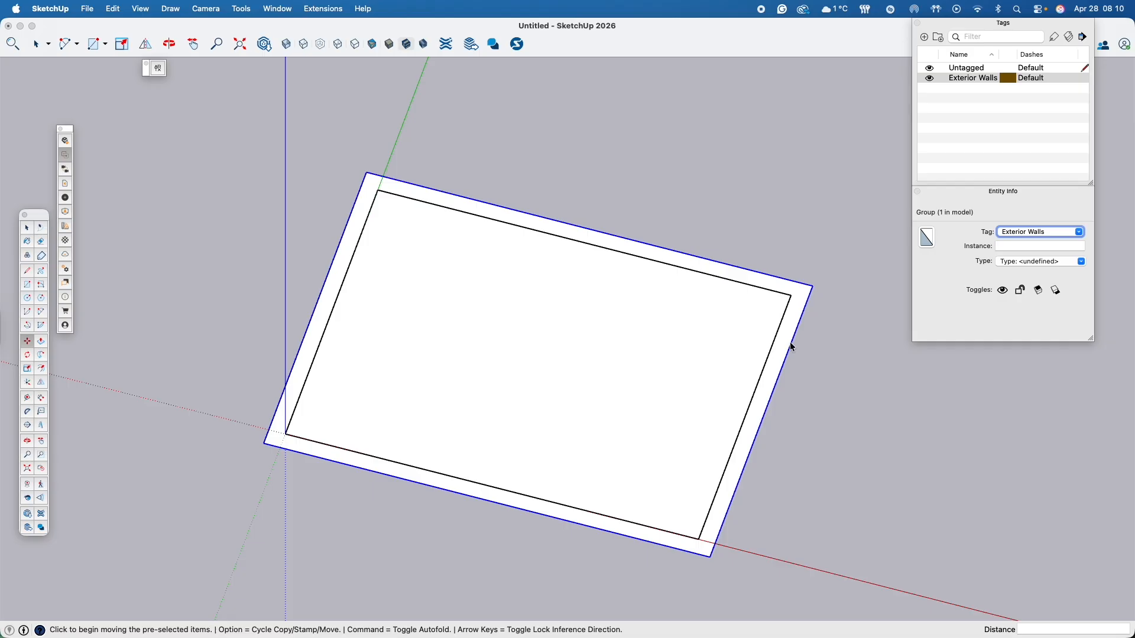
click(961, 170)
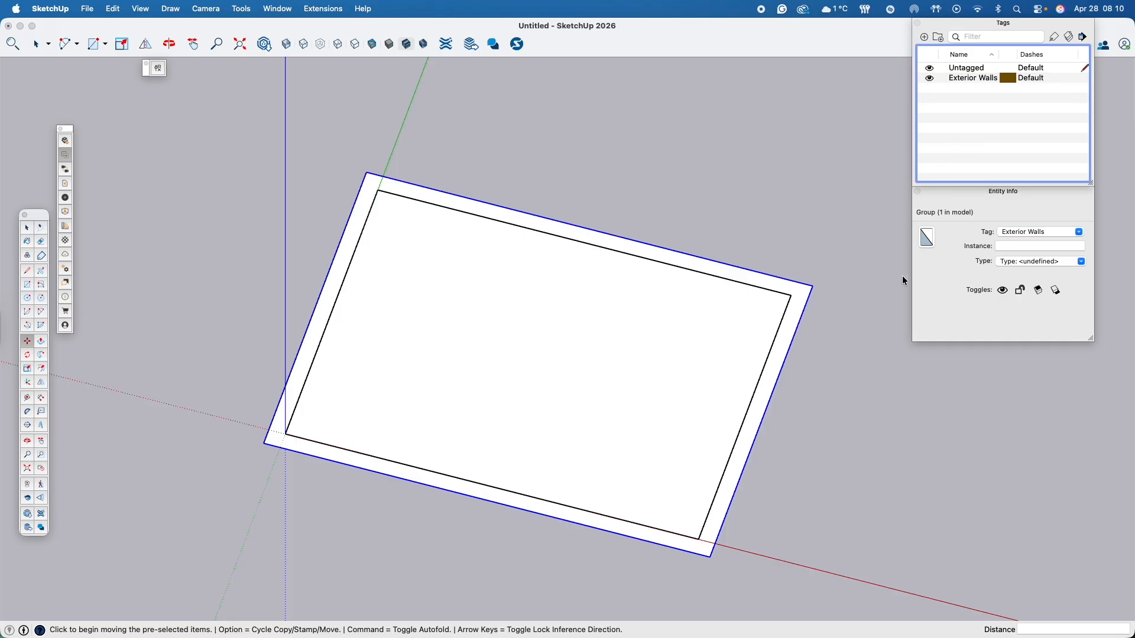
click(901, 459)
click(669, 368)
key(space)
click(669, 367)
click(1019, 454)
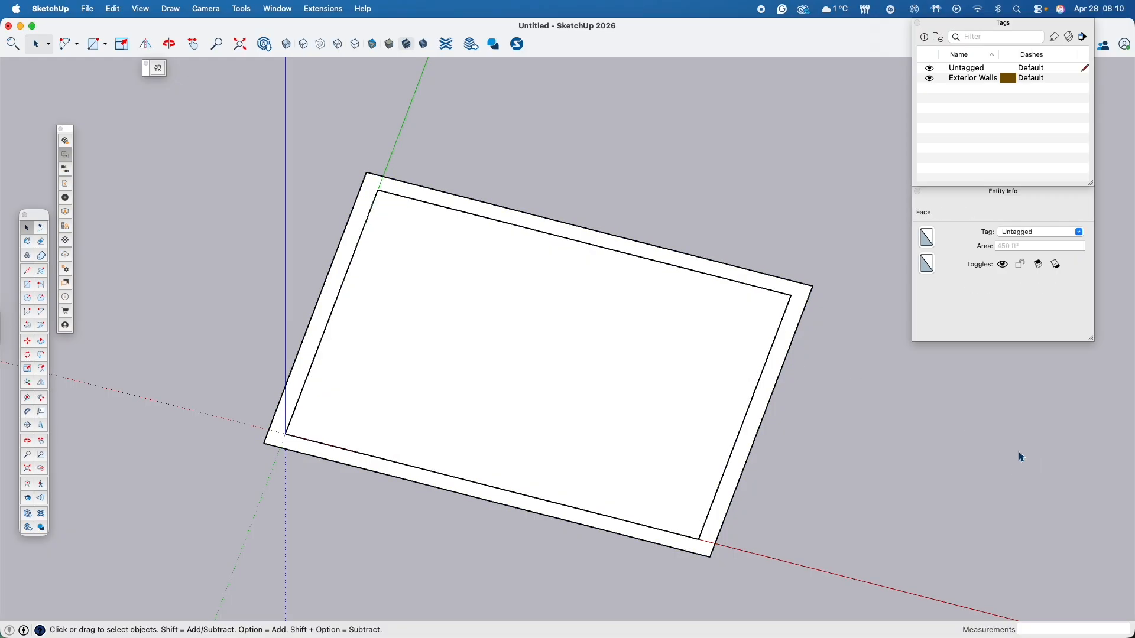
- Switch the visibility of the Exterior Walls tag off and on several times to check which geometry it controls
click(612, 391)
click(796, 316)
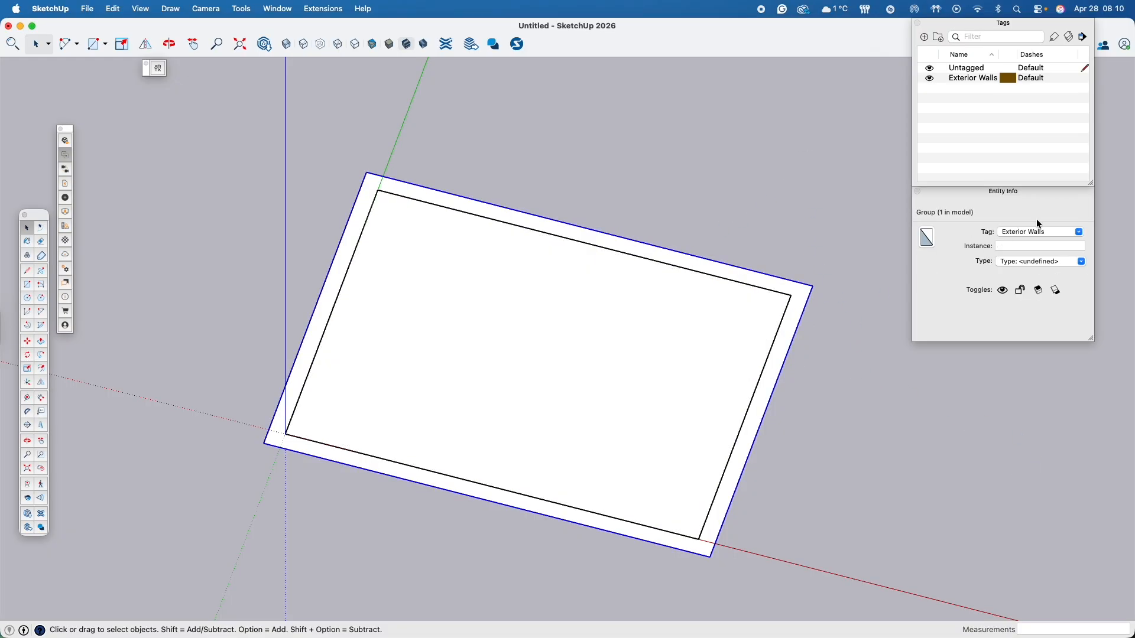
click(930, 79)
click(930, 79)
click(931, 79)
click(930, 79)
click(931, 79)
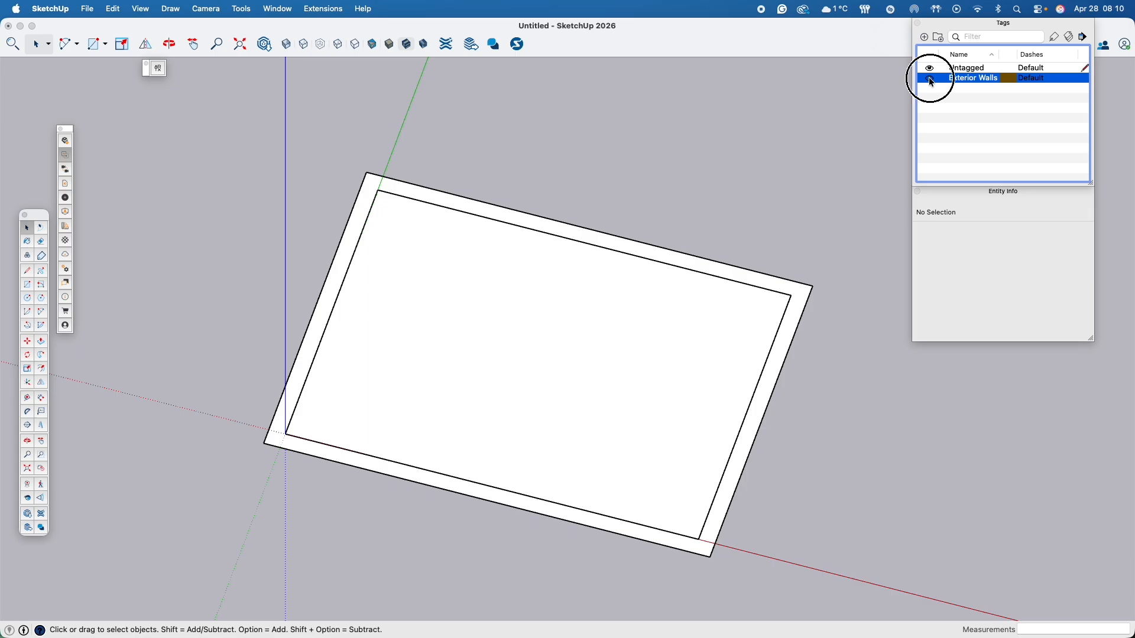
click(931, 79)
click(835, 538)
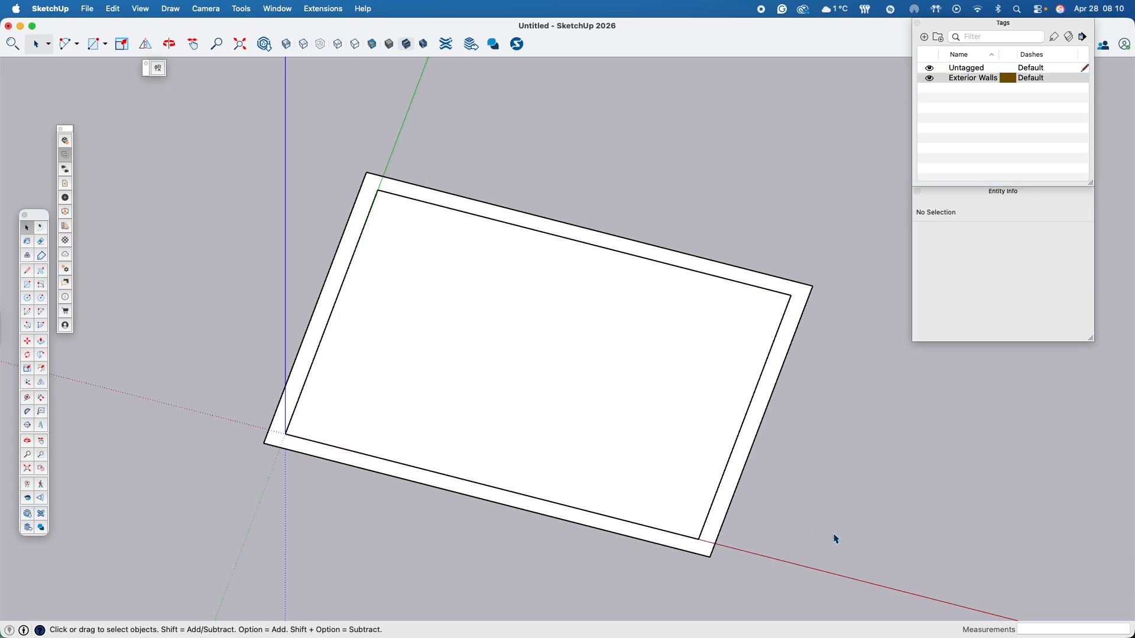
- Group the inner floor face together with its four bounding edges
middle_drag(466, 524, 499, 399)
middle_drag(644, 438, 626, 337)
click(629, 338)
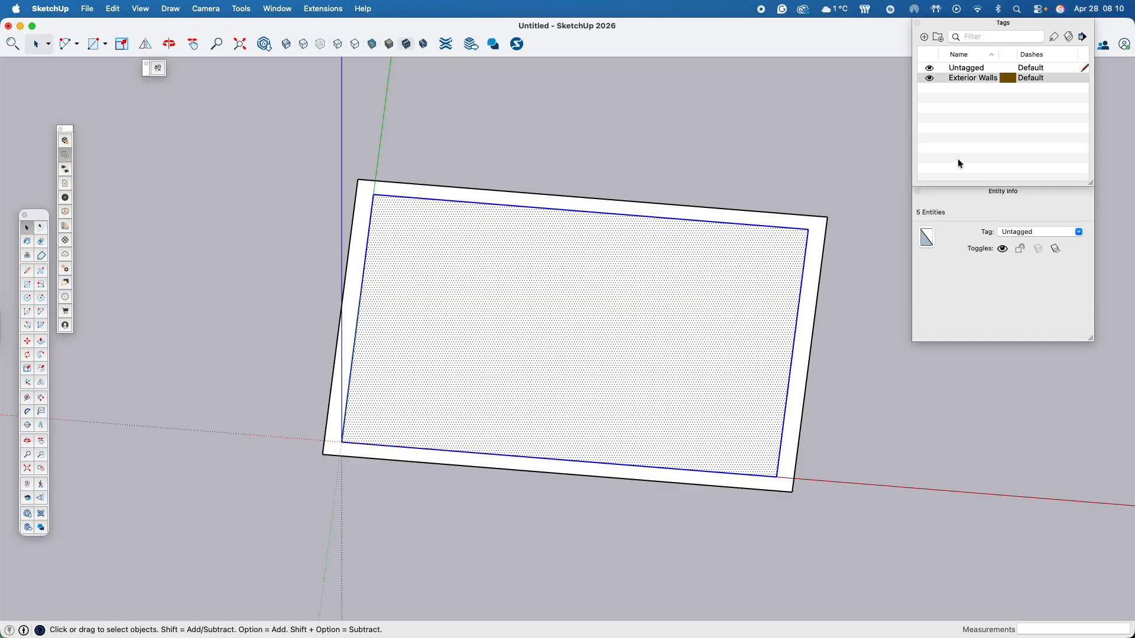
right_click(593, 332)
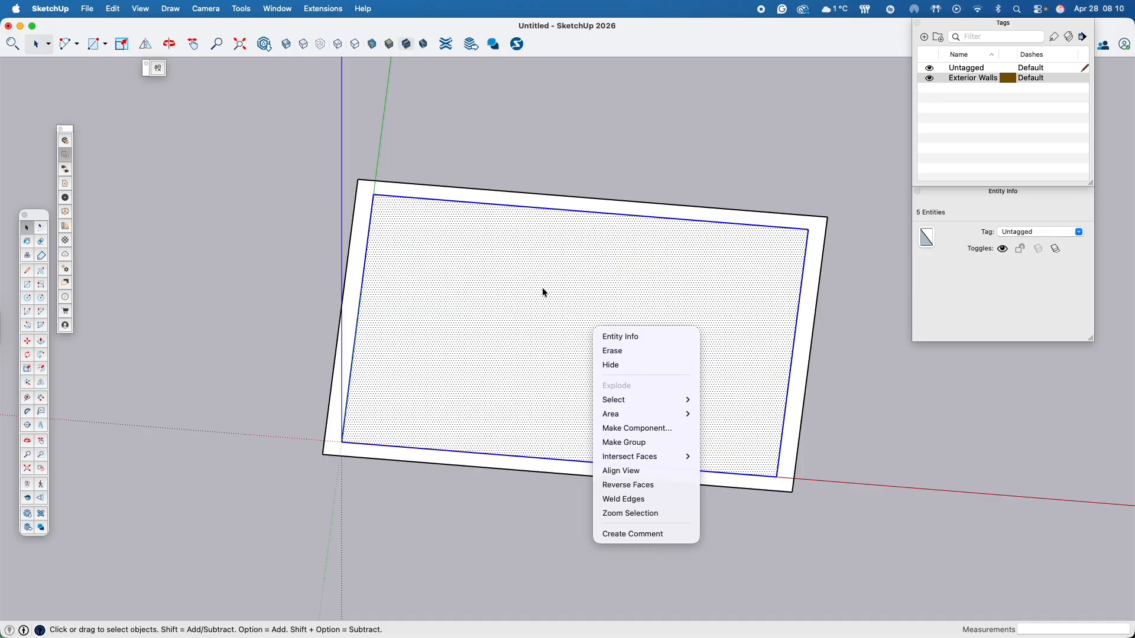
click(645, 444)
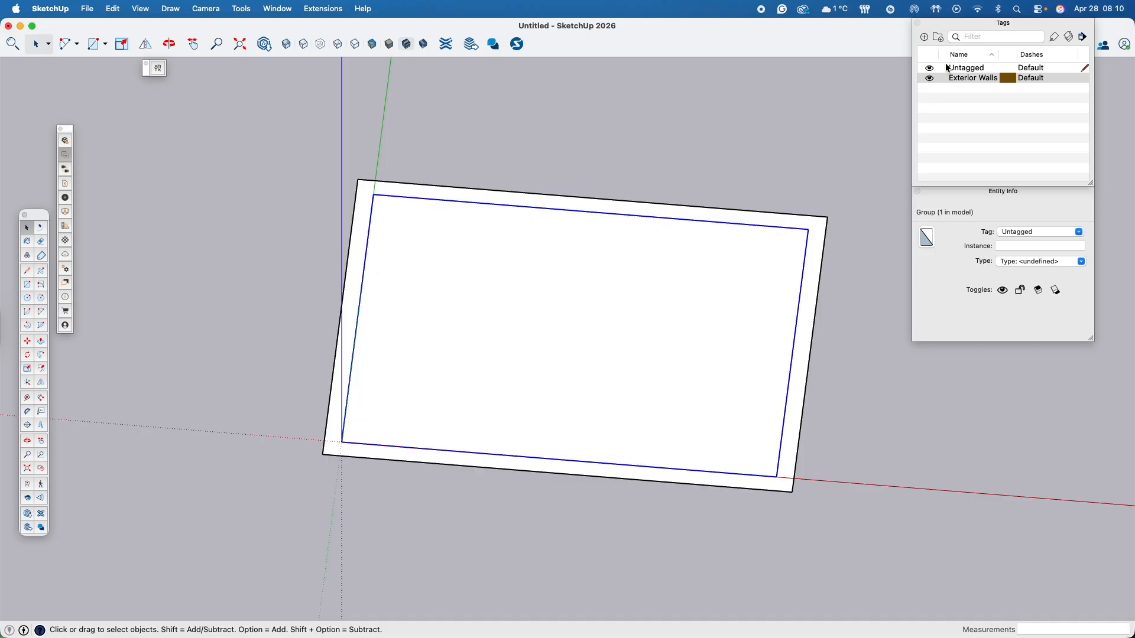
- Create a new tag named Floor and assign it to the floor group
click(968, 68)
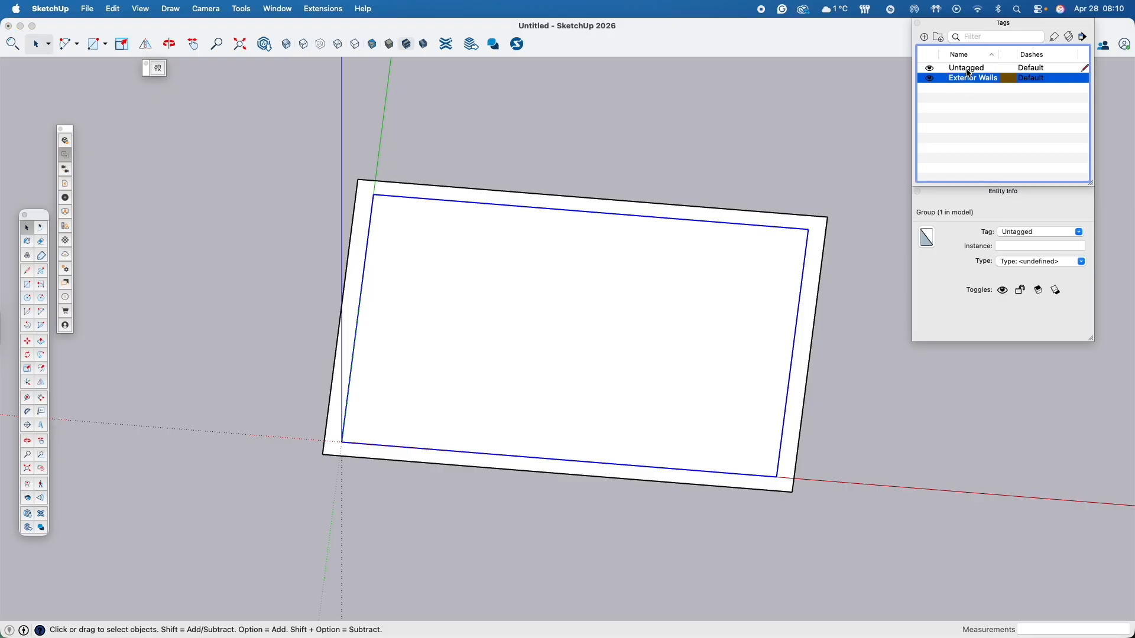
click(924, 37)
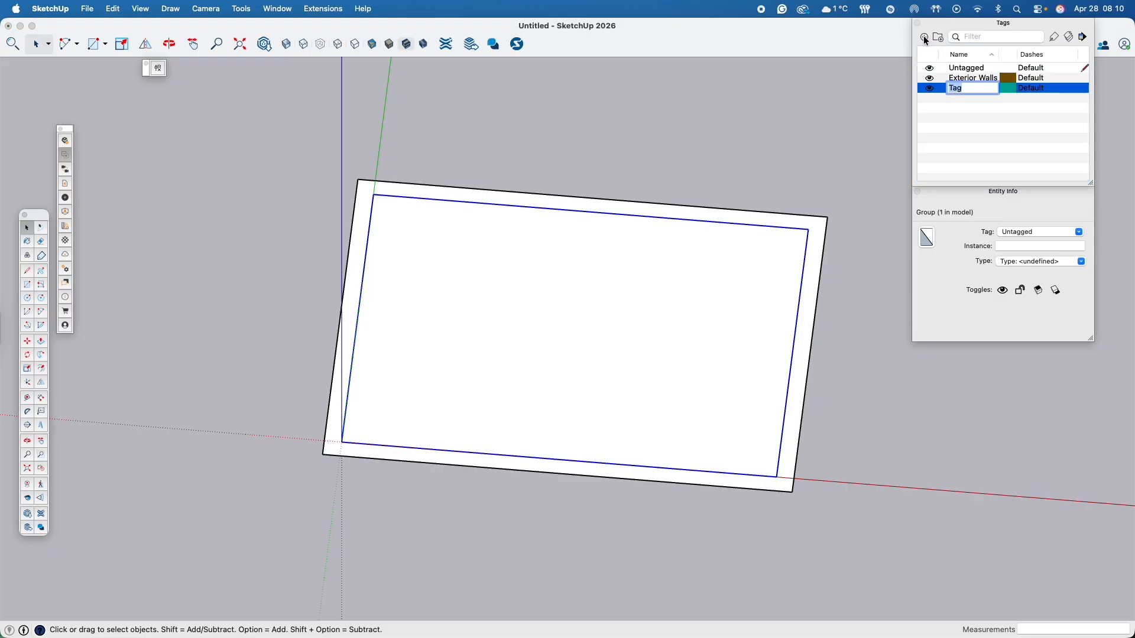
text(Floor)
key(Return)
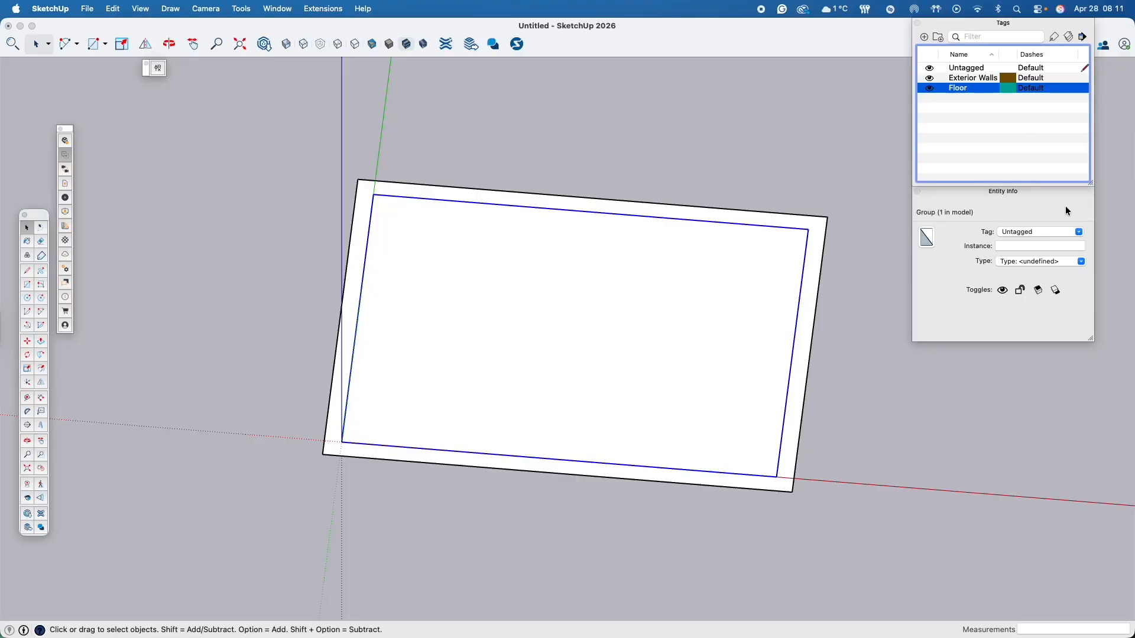
click(1079, 233)
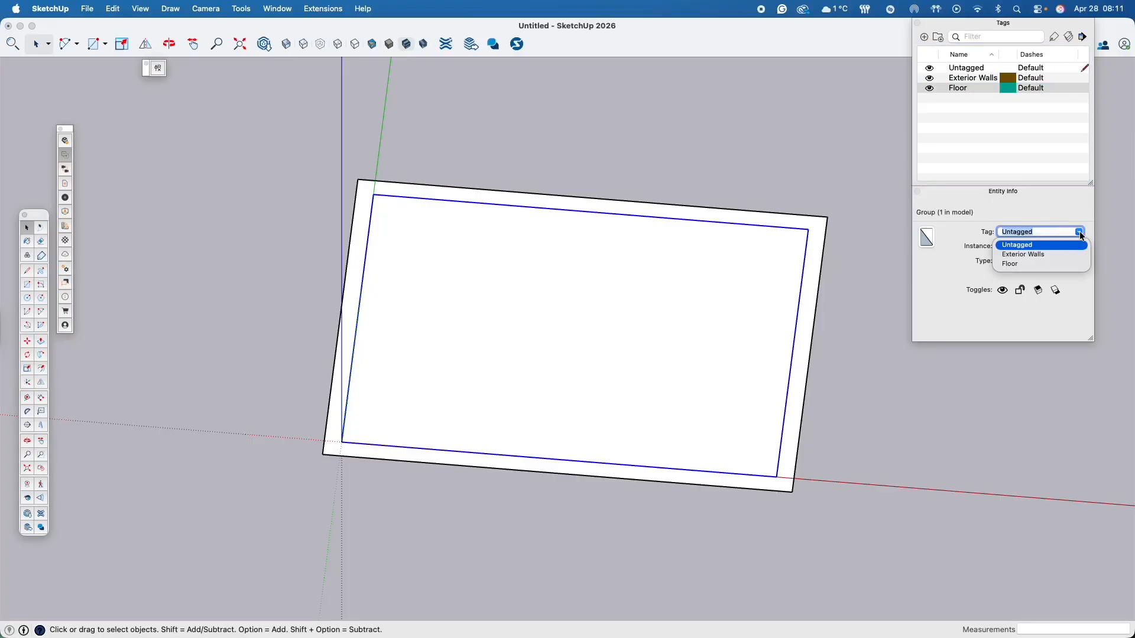
click(1021, 264)
click(1018, 160)
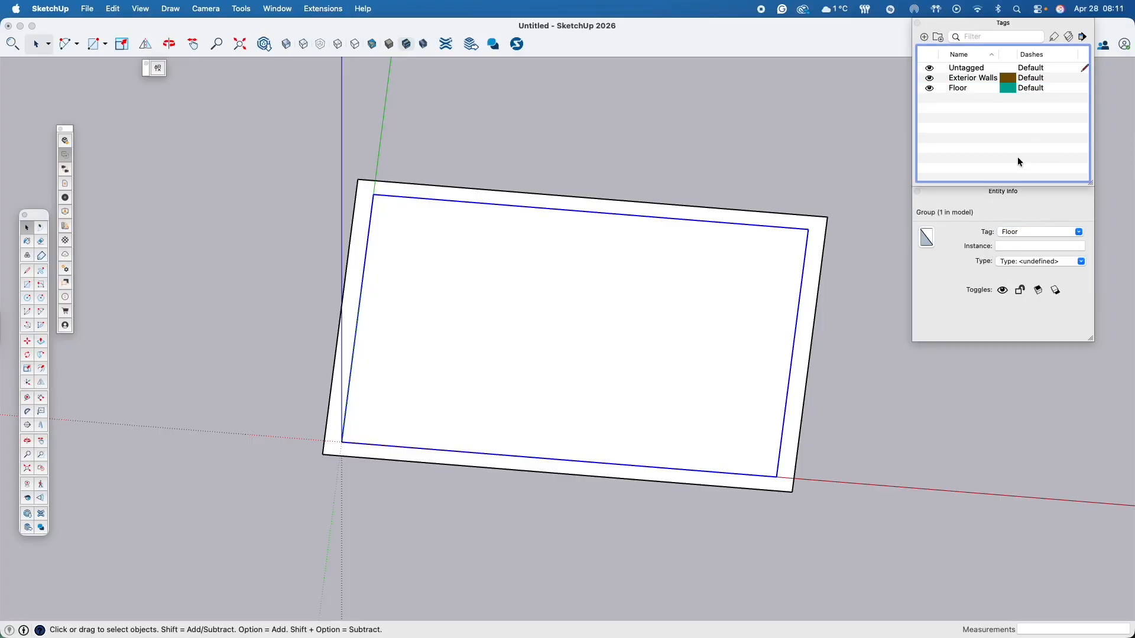
- Toggle the Floor and Exterior Walls tags off and on in turn to check each group's visibility
click(931, 87)
click(931, 87)
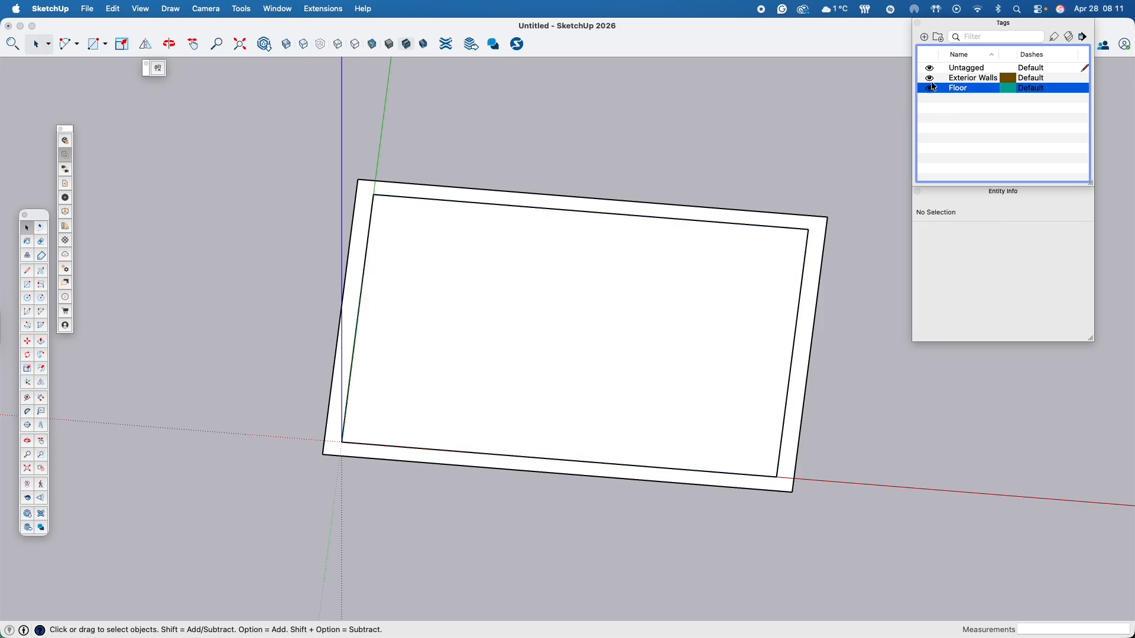
click(931, 80)
click(932, 79)
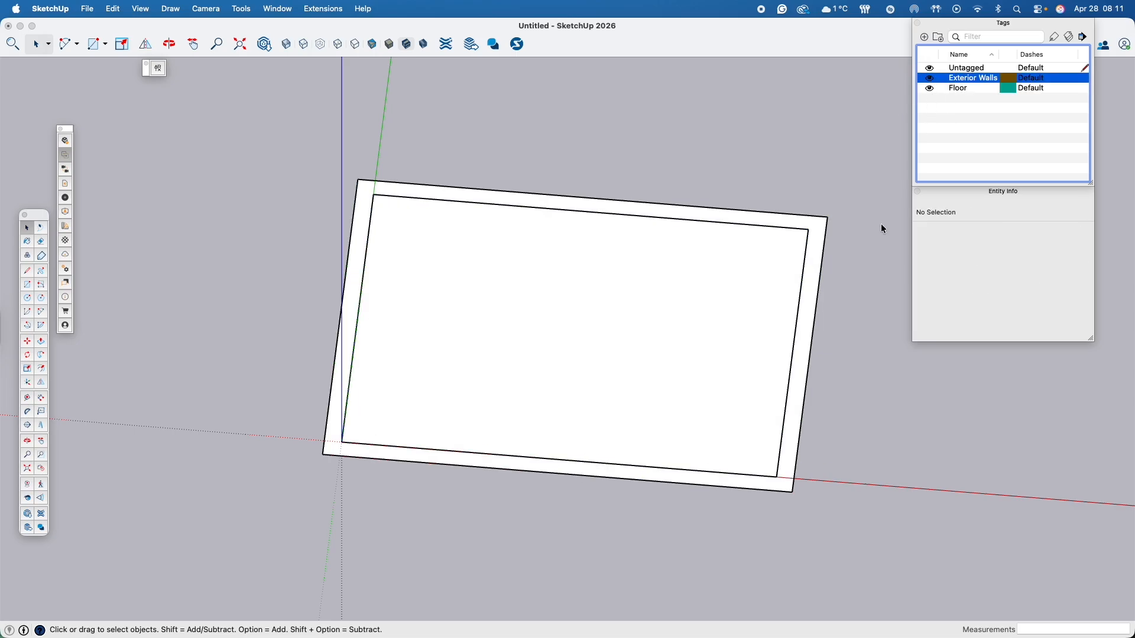
click(836, 291)
middle_drag(850, 396, 831, 344)
double_click(807, 350)
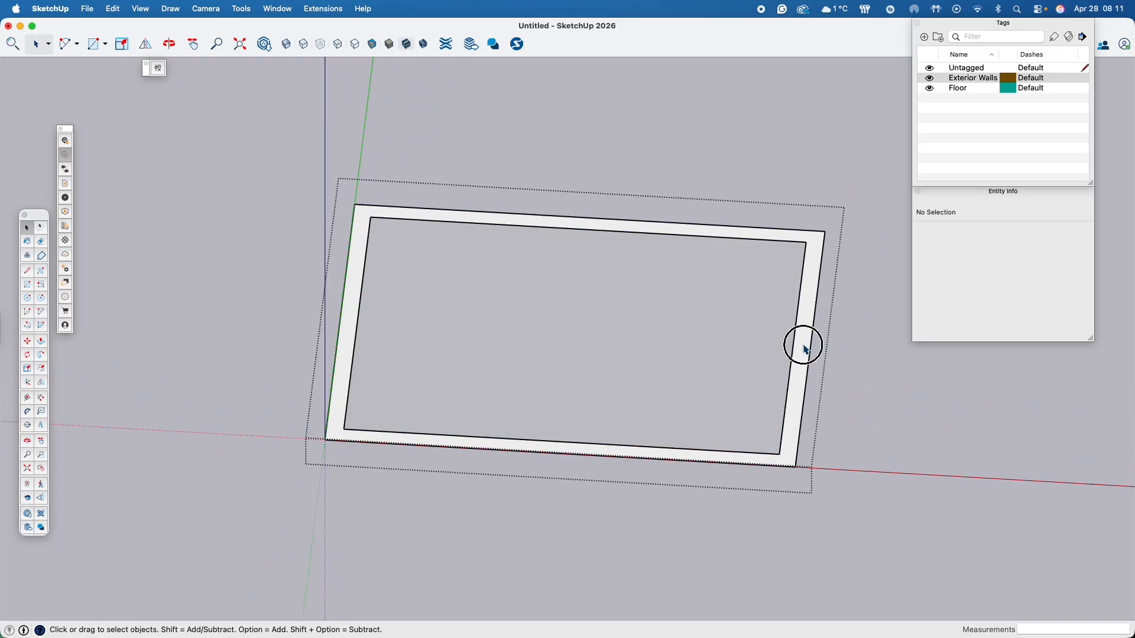
click(869, 361)
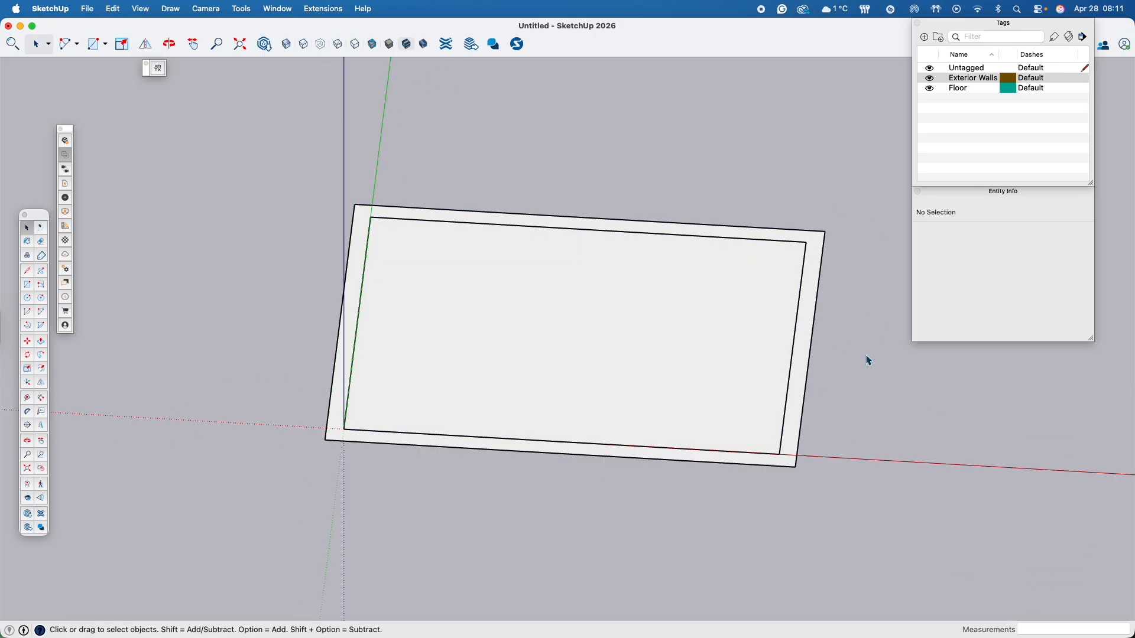
- Inside the exterior wall group, raise the wall strip's face by 9' with Push/Pull
double_click(803, 365)
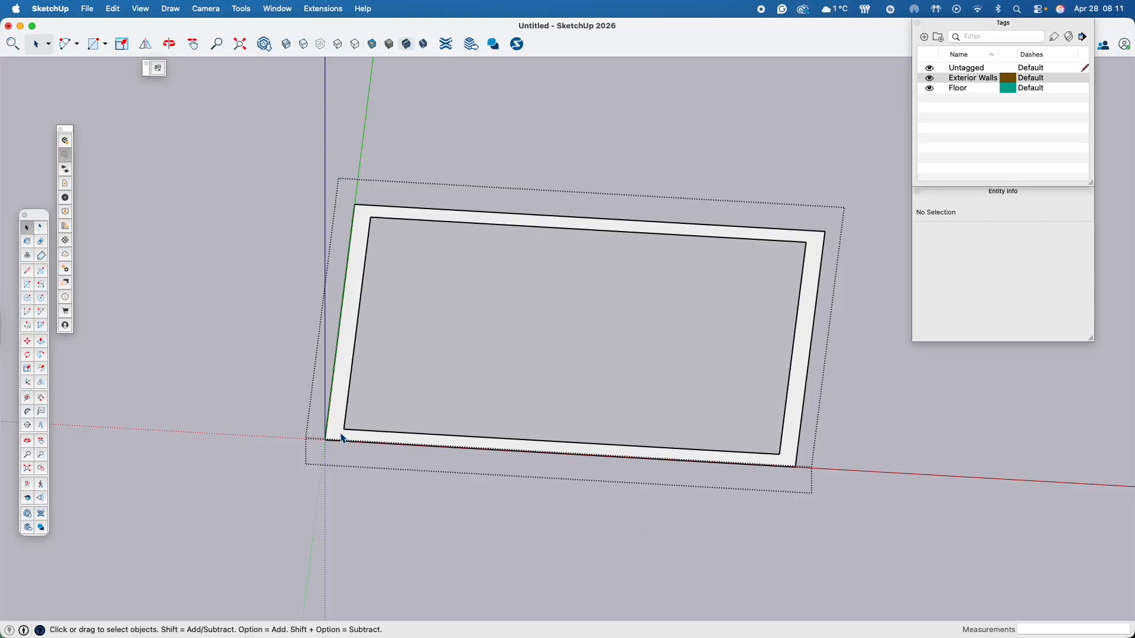
middle_drag(461, 506, 326, 389)
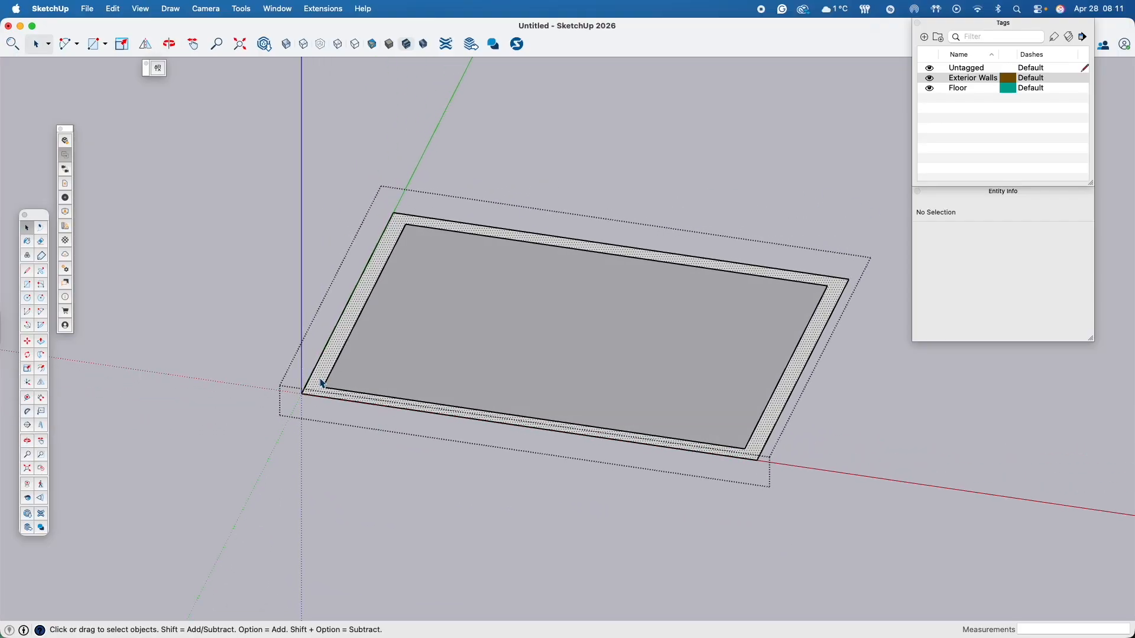
click(323, 384)
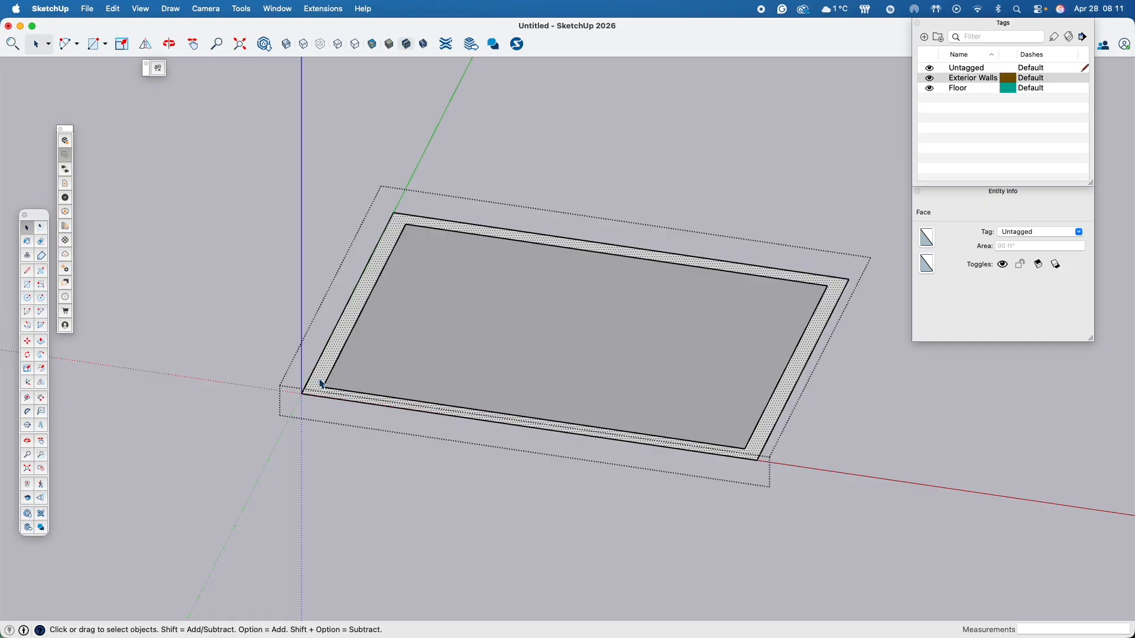
key(p)
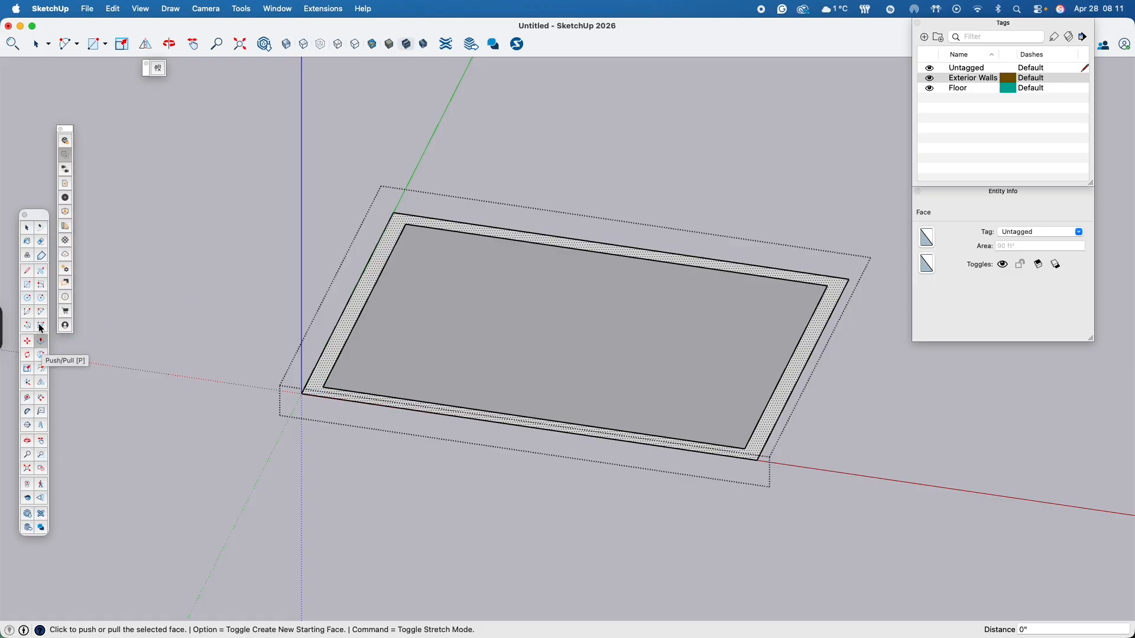
click(318, 388)
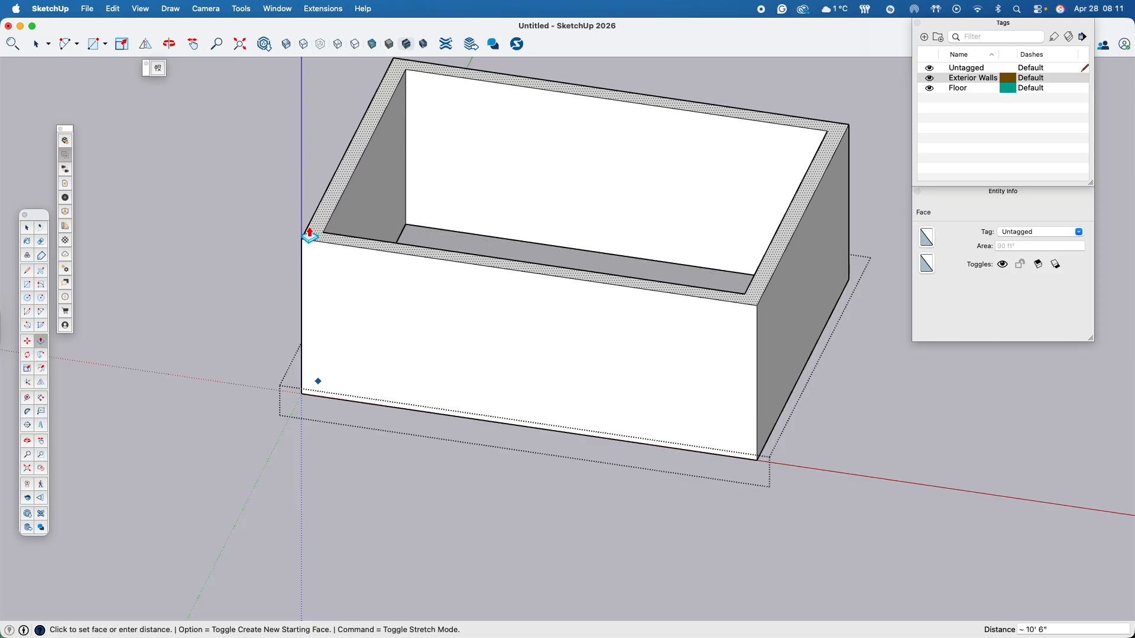
text(9)
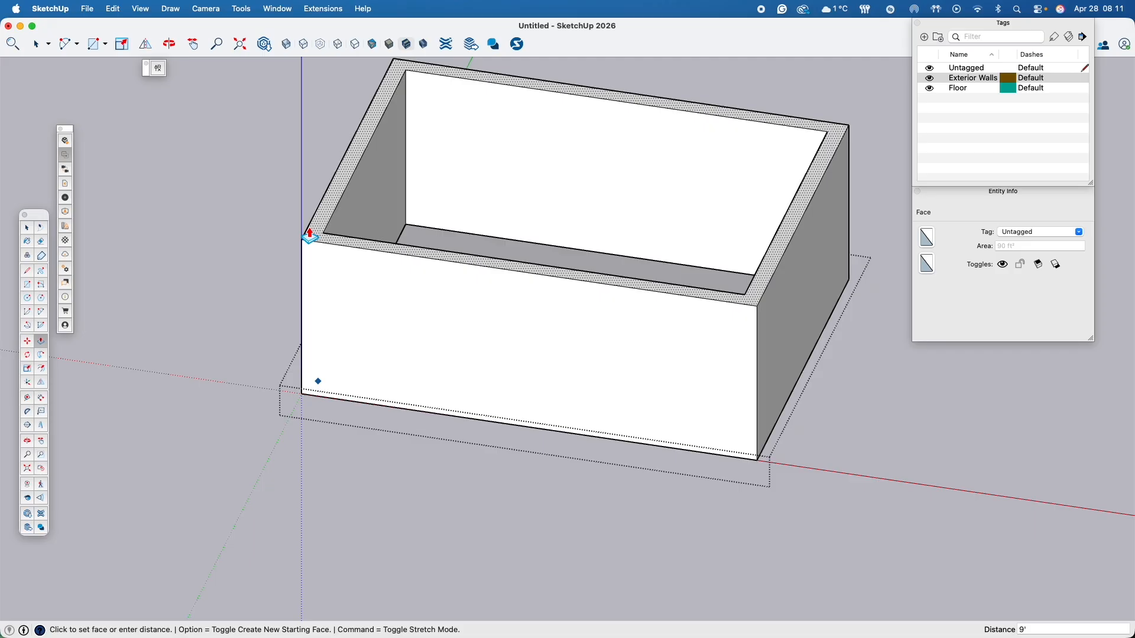
key(Return)
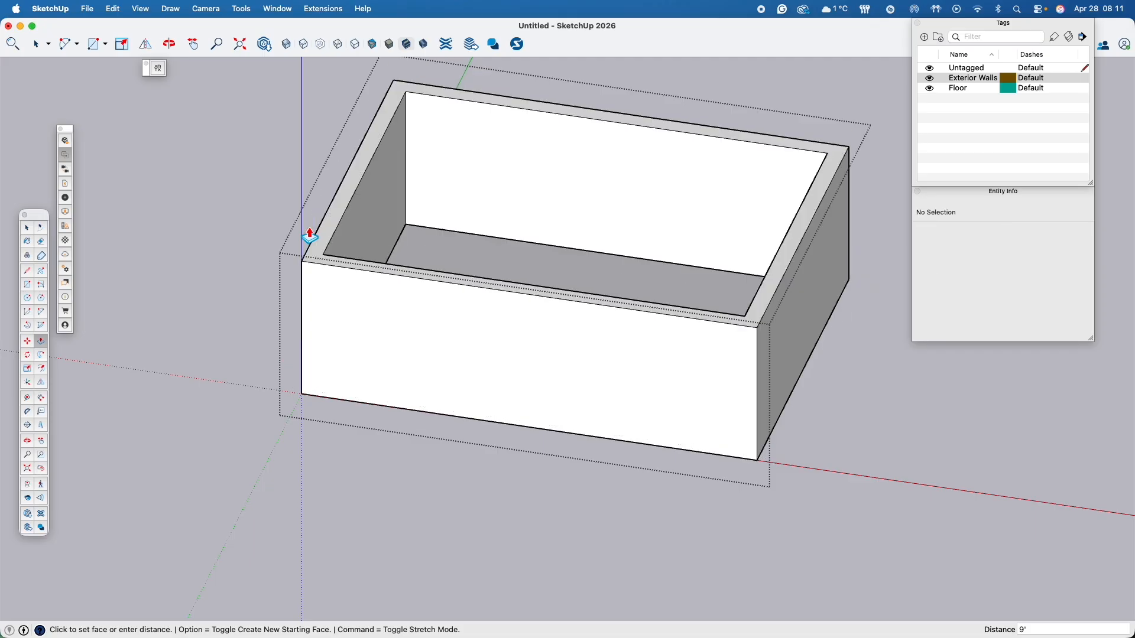
- Leave the exterior wall group and return to selecting objects in the whole model
middle_drag(449, 436, 640, 424)
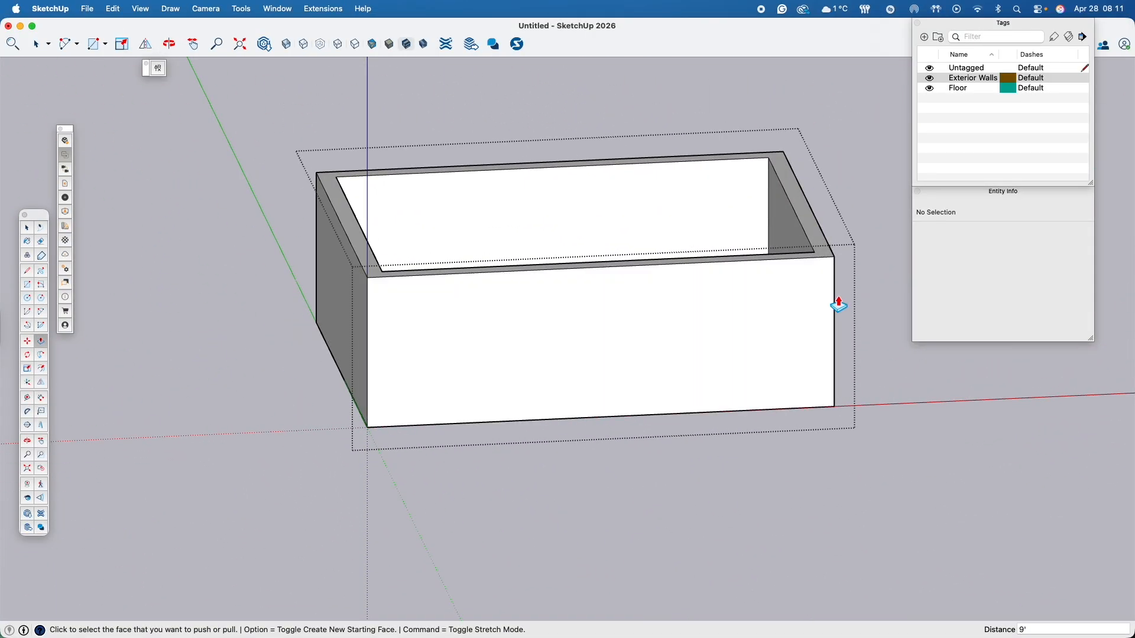
click(499, 217)
middle_drag(499, 235, 488, 358)
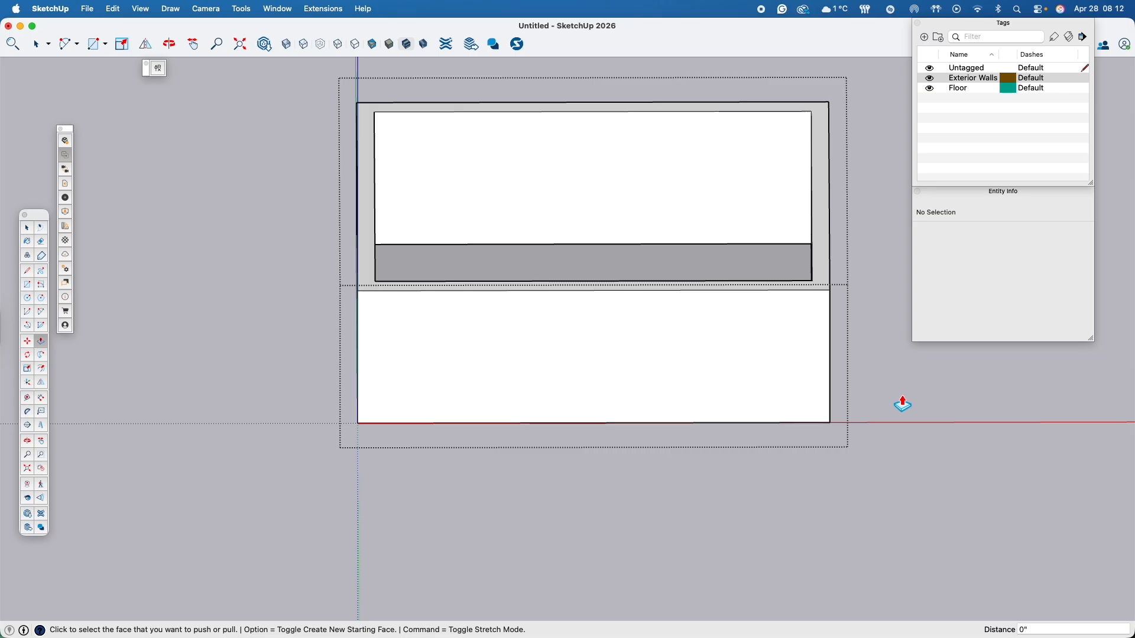
key(space)
middle_drag(906, 393, 587, 408)
click(587, 408)
click(740, 325)
- Try moving the raised wall group away from the floor to check that they are still separate, keeping its original position
click(476, 190)
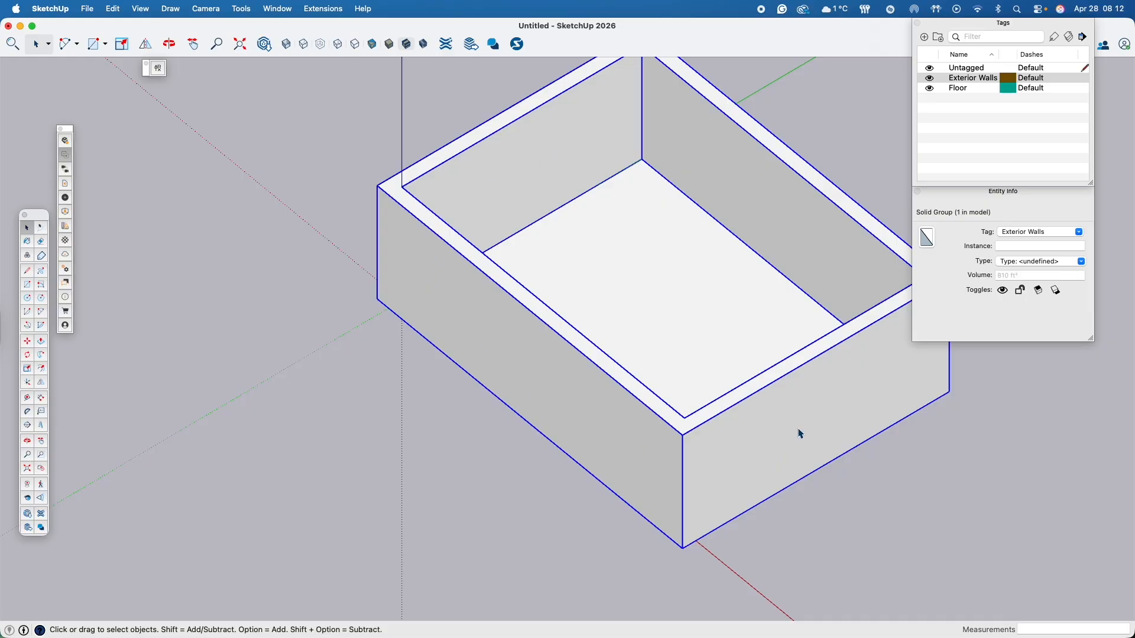
key(m)
click(735, 443)
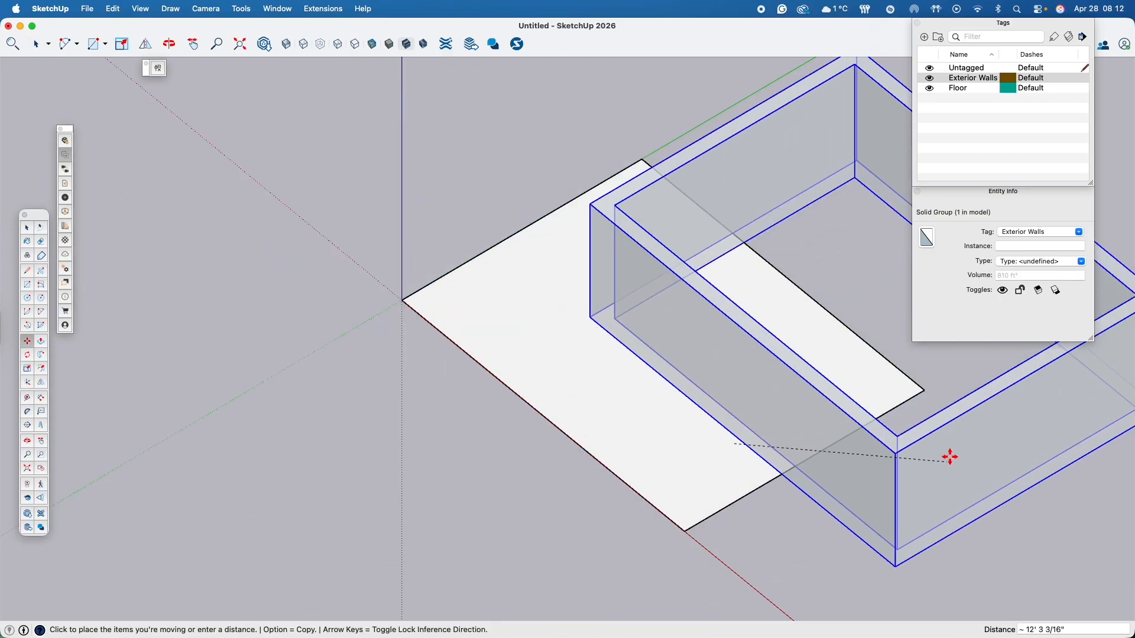
click(701, 424)
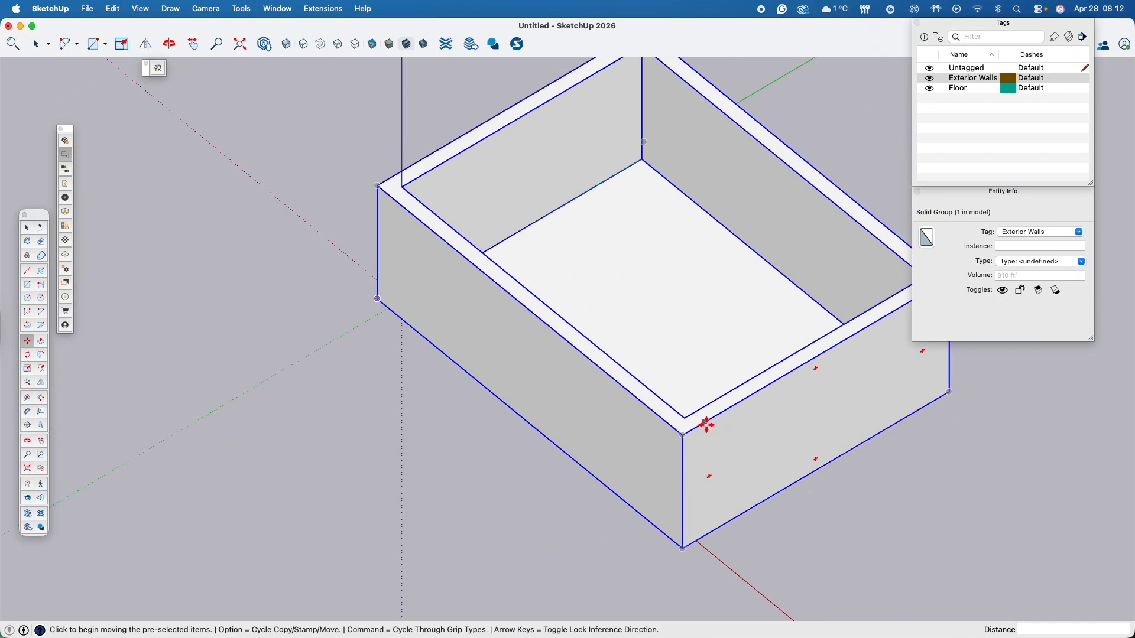
middle_drag(875, 496, 947, 414)
middle_drag(625, 380, 683, 469)
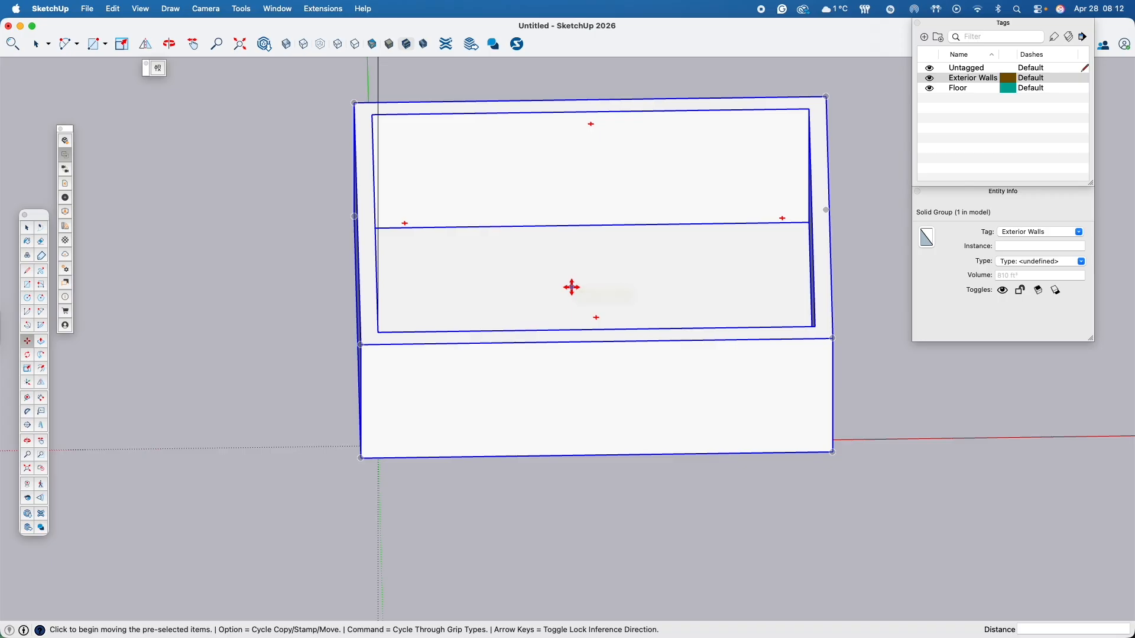
click(244, 198)
key(space)
click(245, 199)
- Hide the model's axes so that only the room is shown
middle_drag(557, 252, 499, 276)
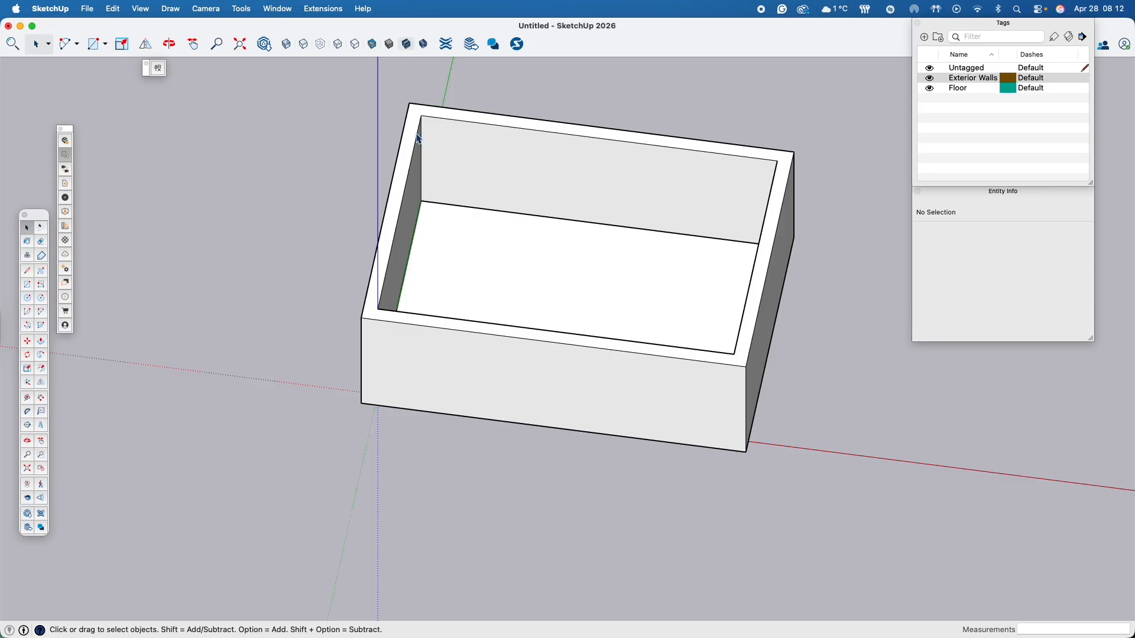
click(140, 9)
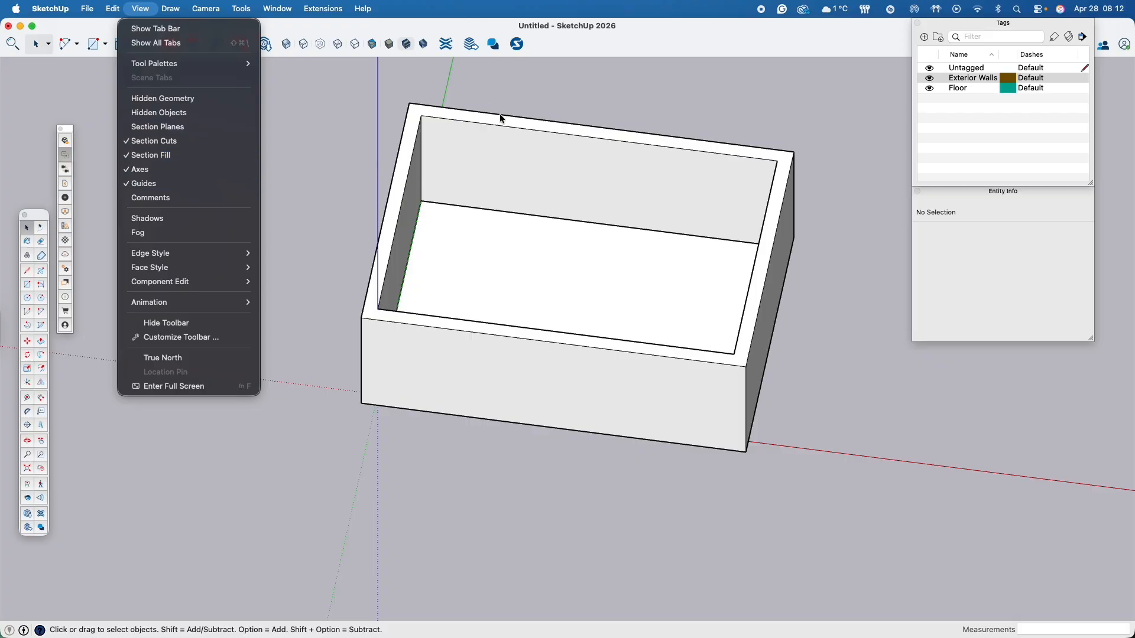
click(148, 170)
middle_drag(147, 176, 372, 387)
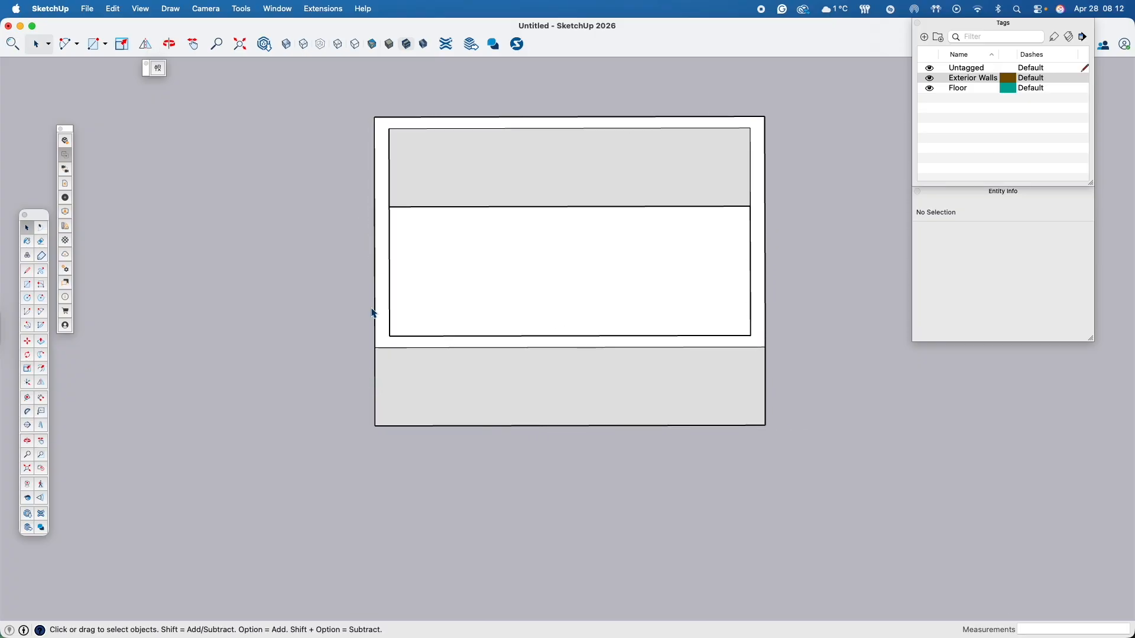
- Draw a 27' by 20' rectangle over the top of the walls, from one outer corner to the diagonally opposite one
middle_drag(325, 244, 441, 160)
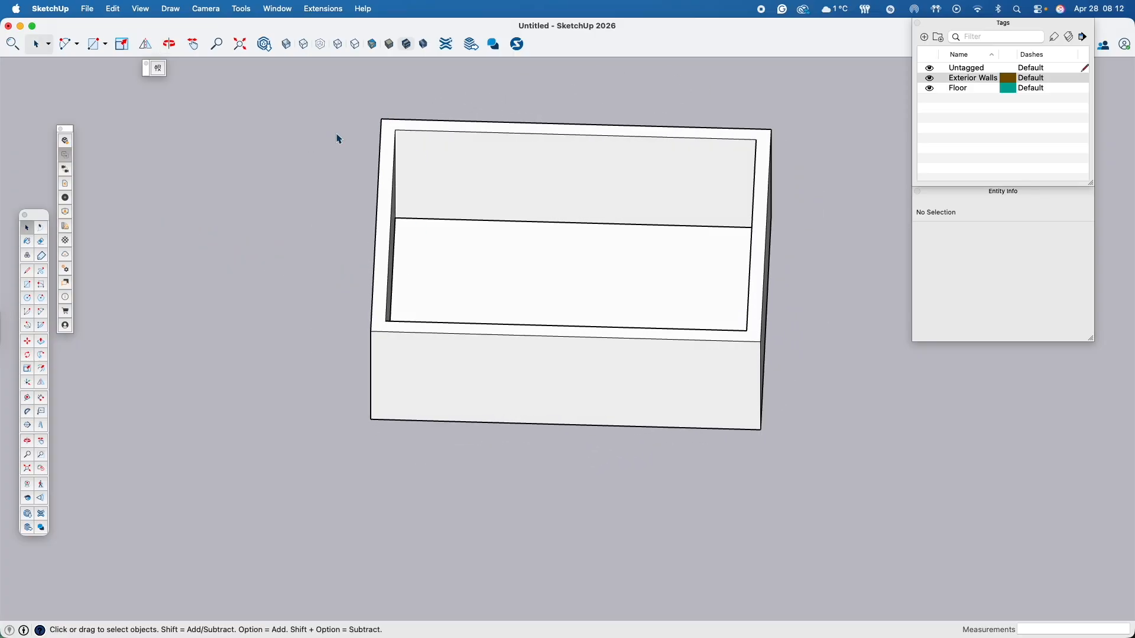
click(28, 284)
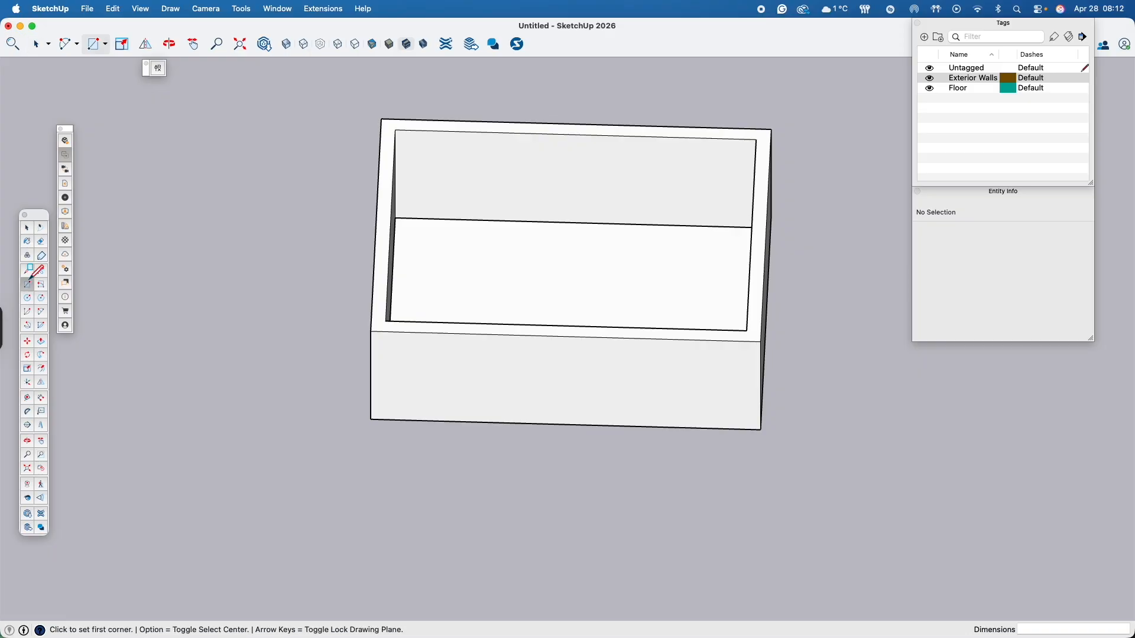
click(381, 119)
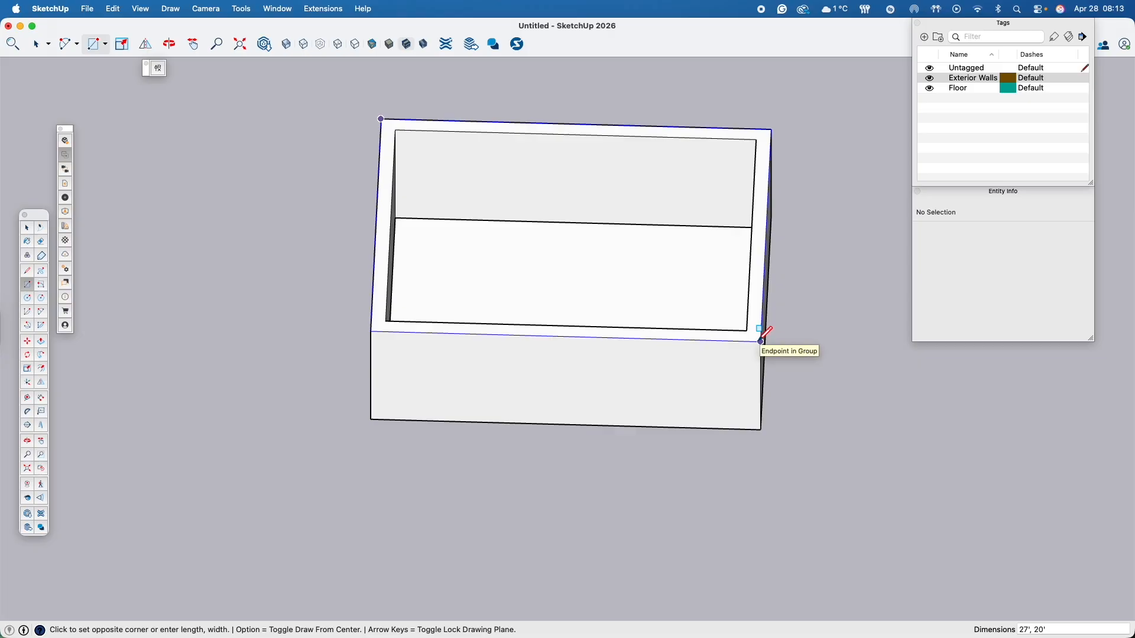
click(762, 341)
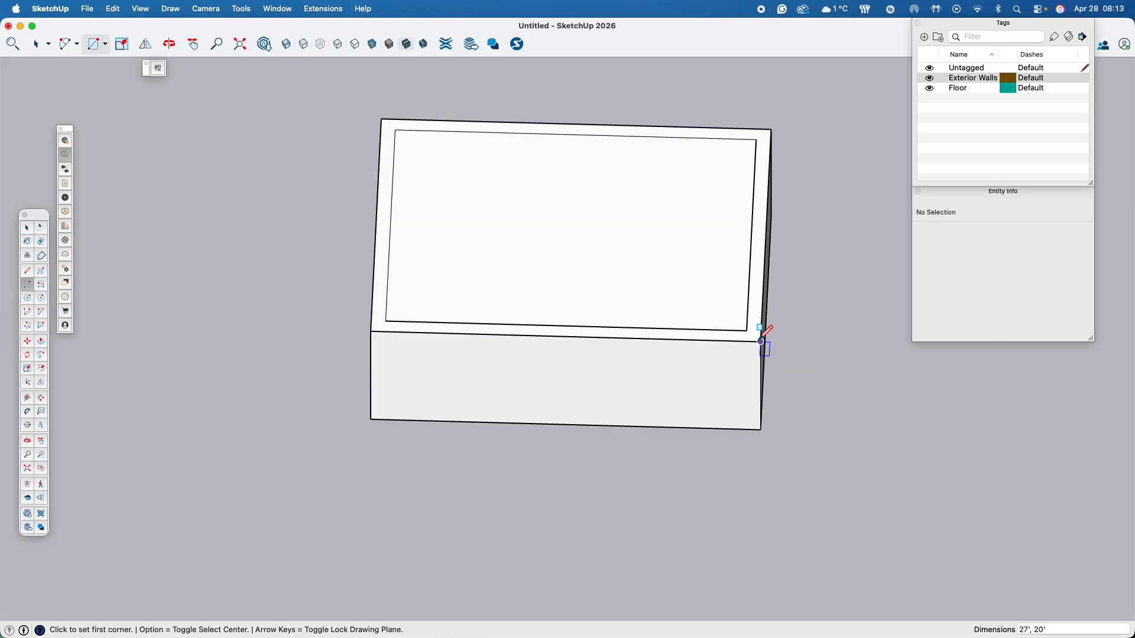
- Make a group from the new rectangle's face together with its bounding edges
key(space)
double_click(620, 233)
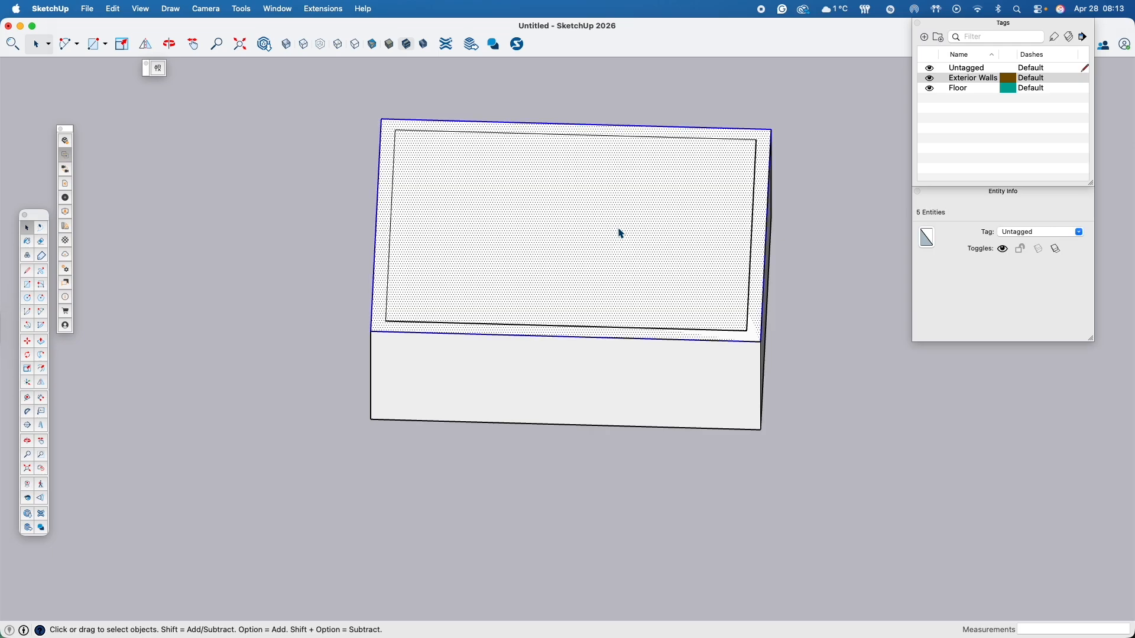
right_click(620, 233)
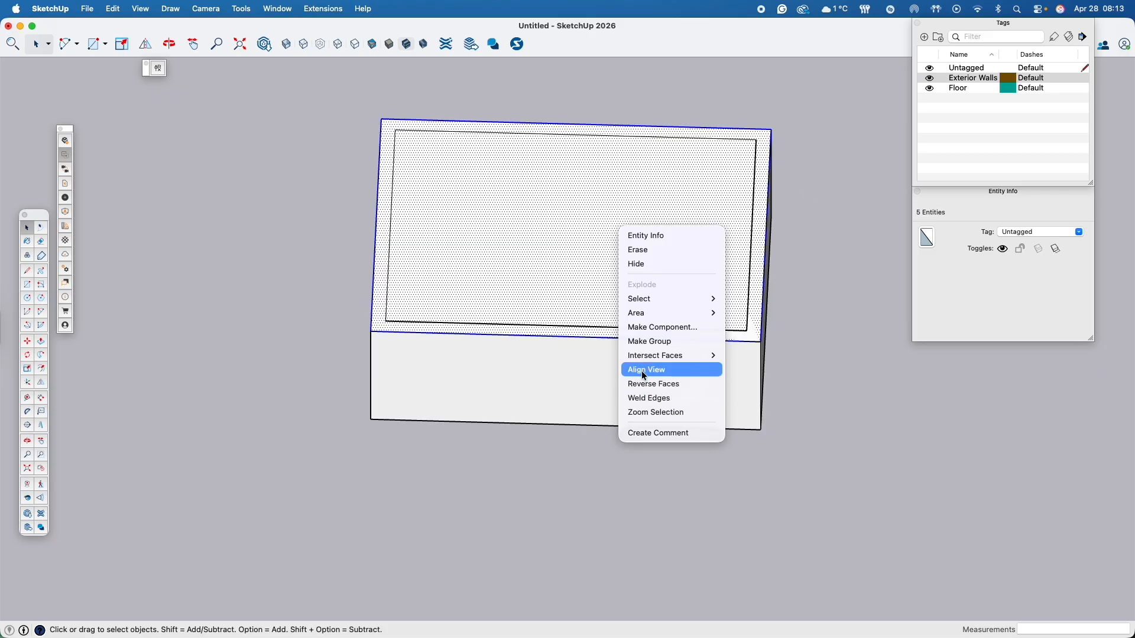
click(655, 343)
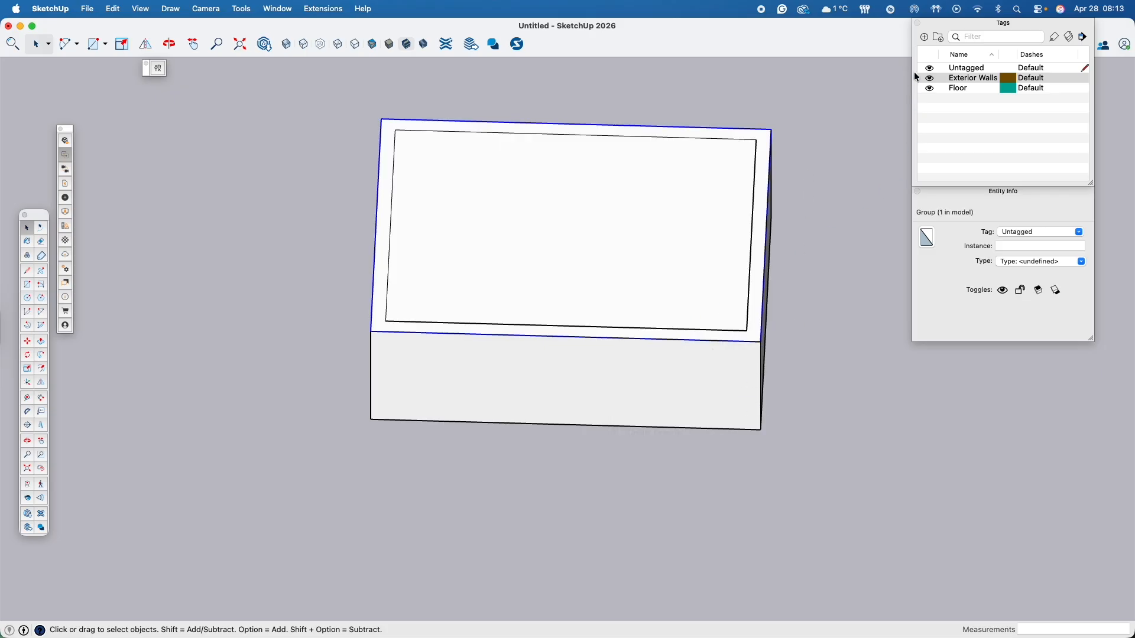
- Create a tag named Roof and assign it to the new rectangle group
click(925, 38)
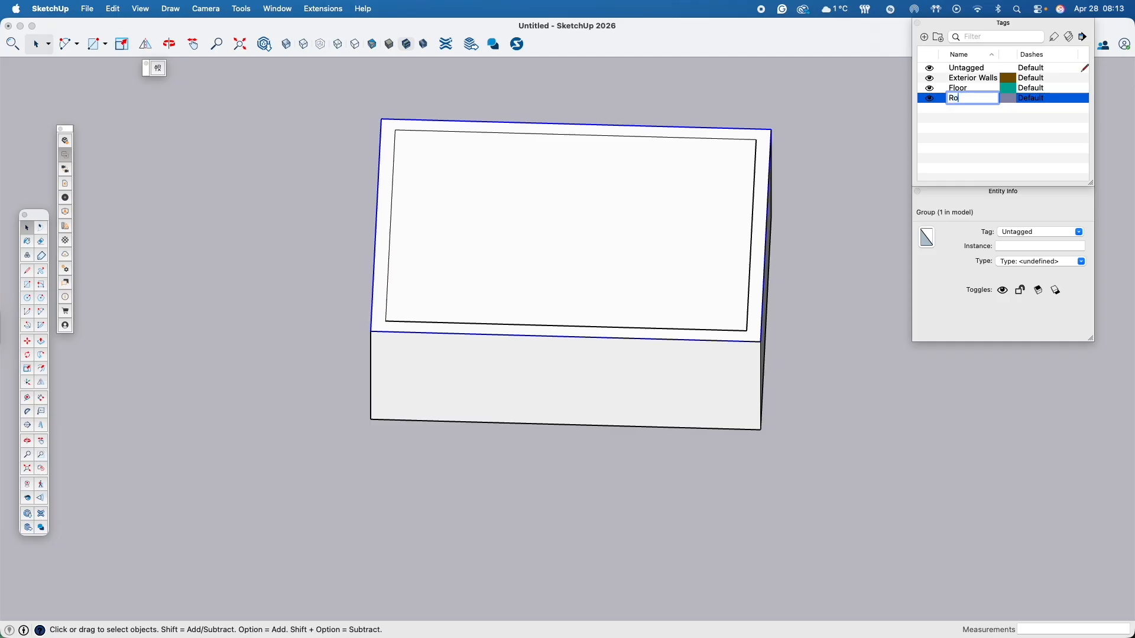
text(Roof)
key(Return)
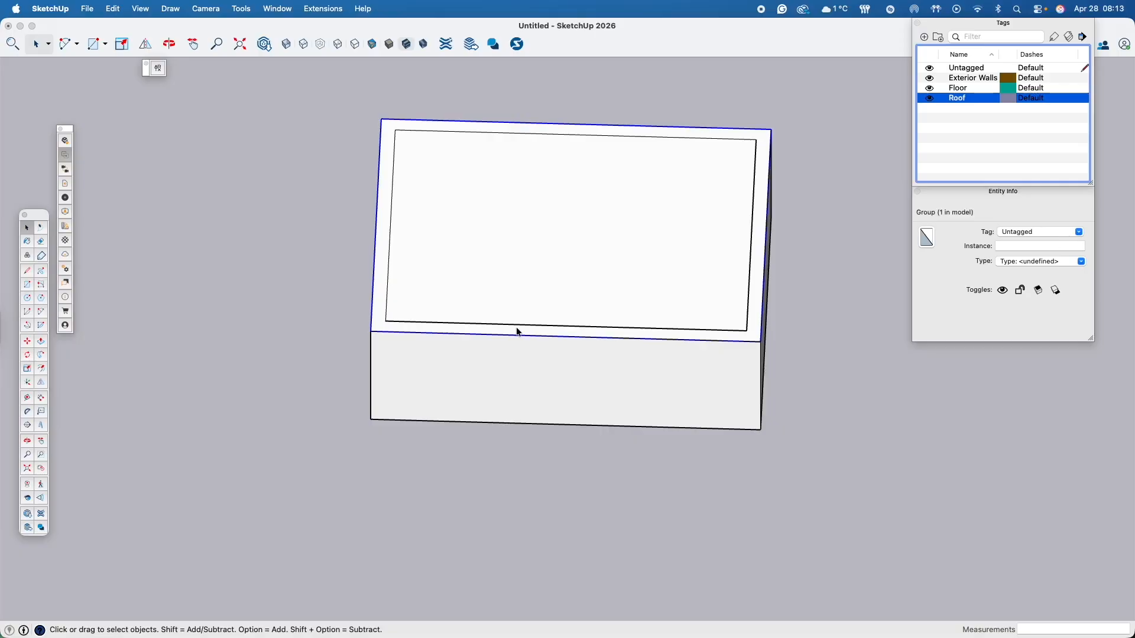
click(1079, 231)
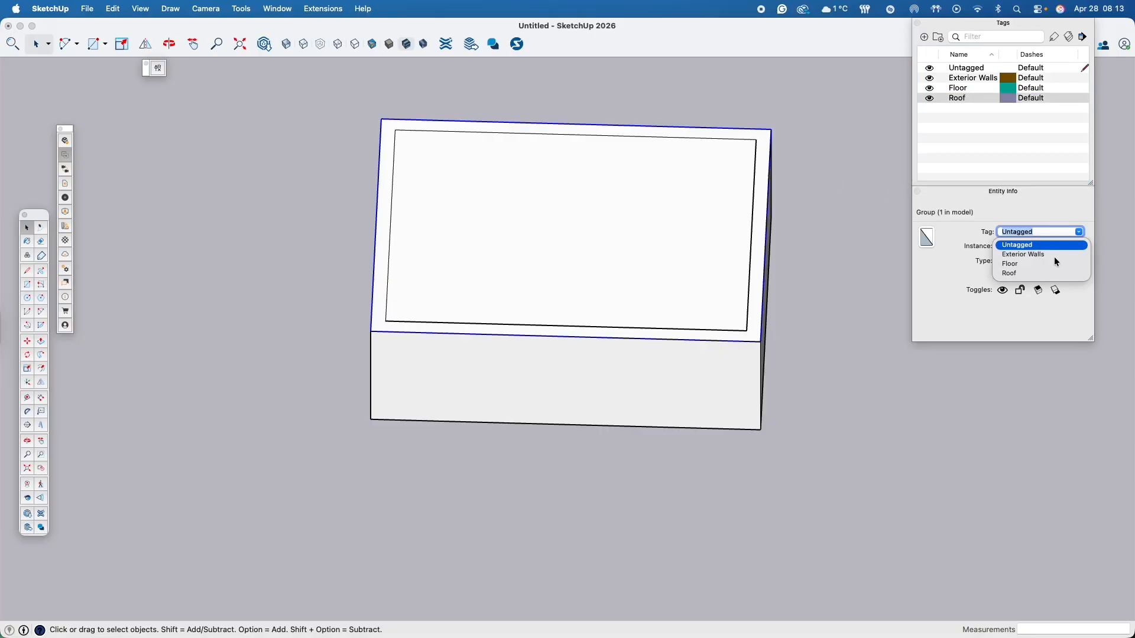
click(1012, 273)
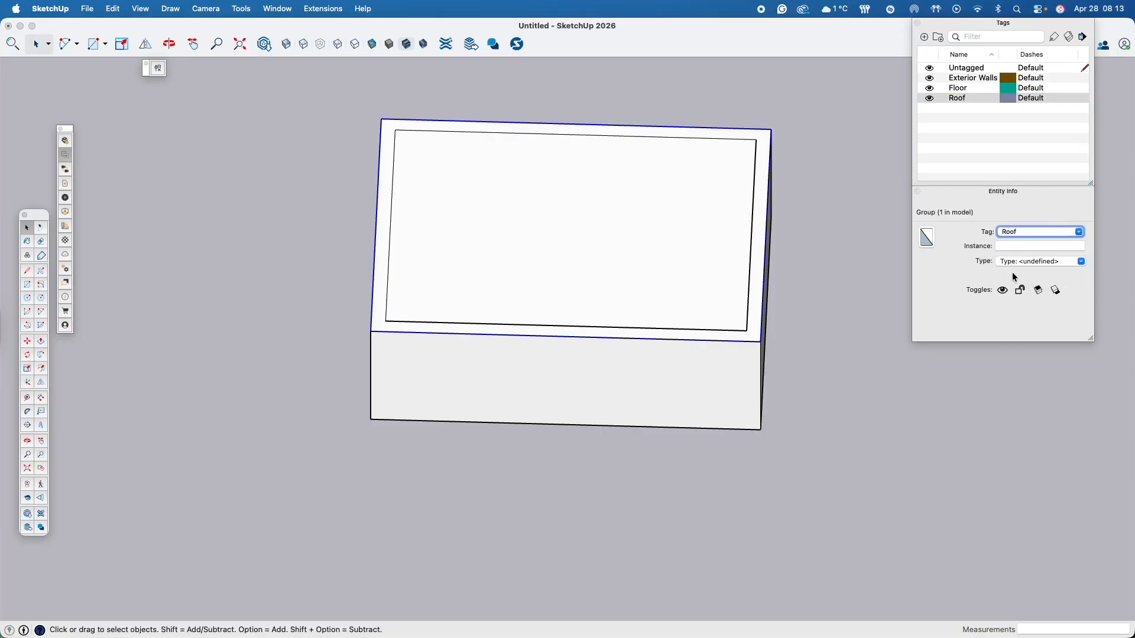
- Deselect the group and switch the Roof tag's visibility off and on to check that it controls the roof
click(1012, 152)
middle_drag(720, 375, 464, 511)
click(779, 271)
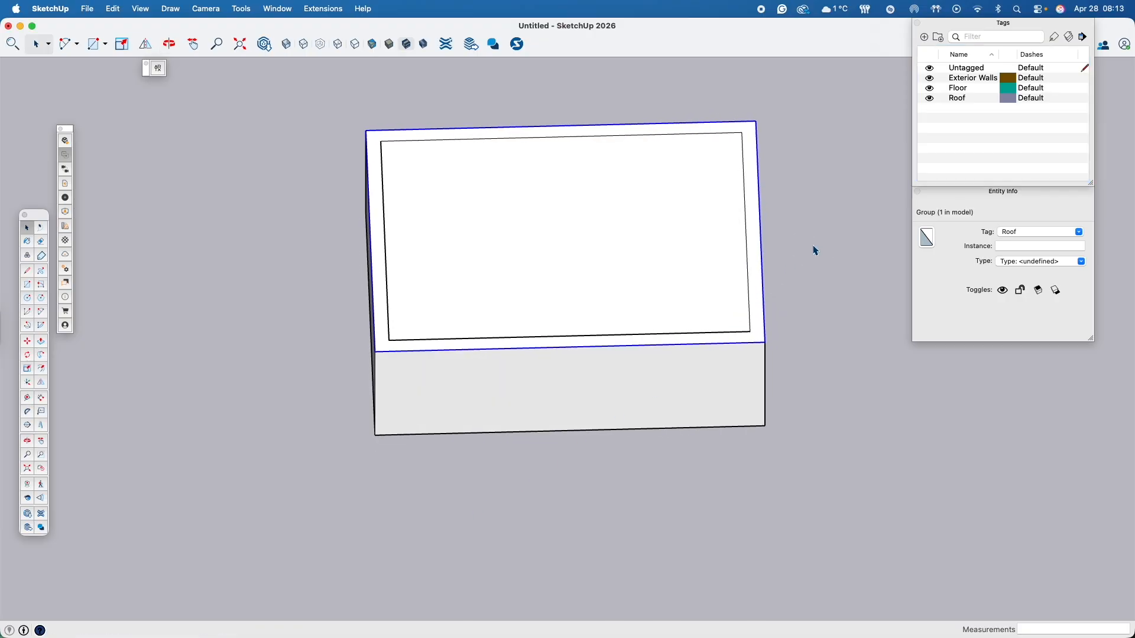
click(828, 228)
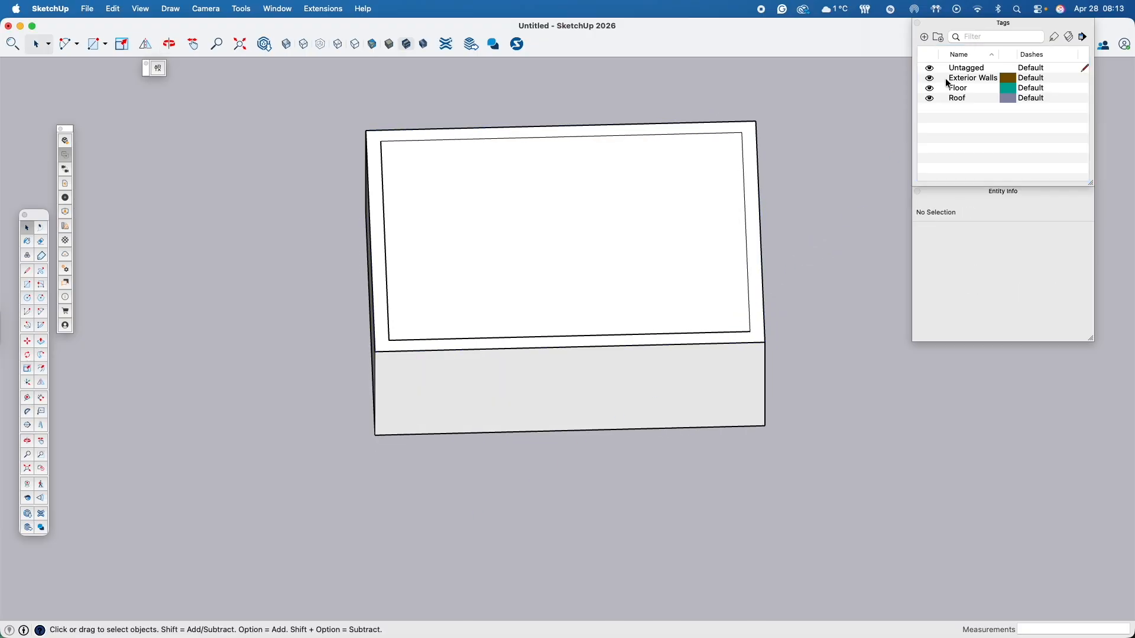
click(930, 99)
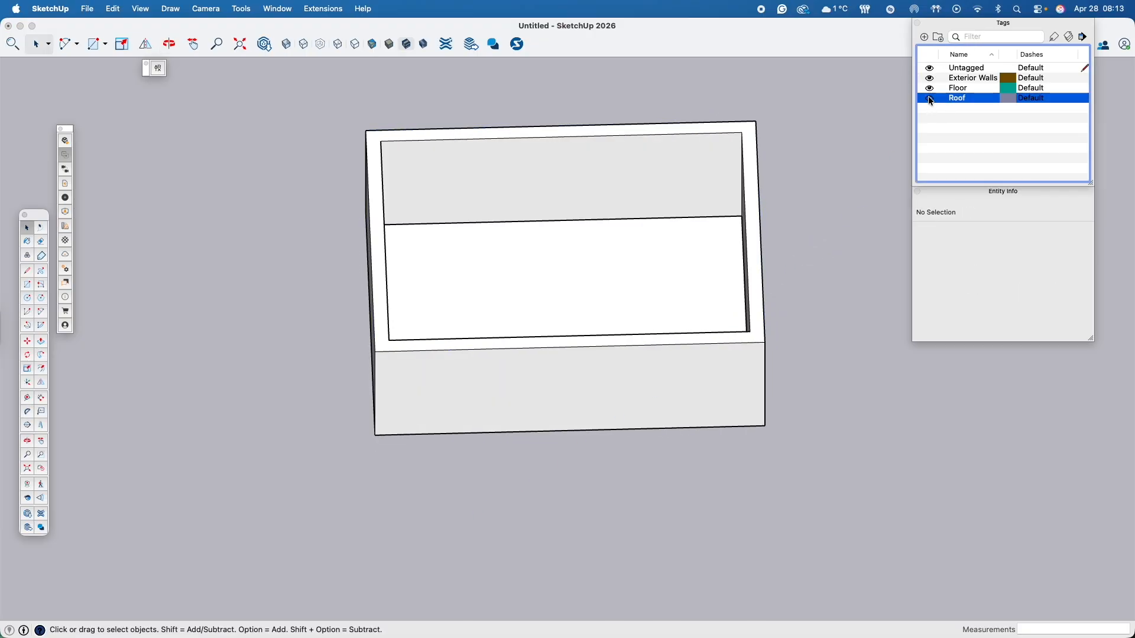
click(931, 100)
click(930, 99)
click(930, 99)
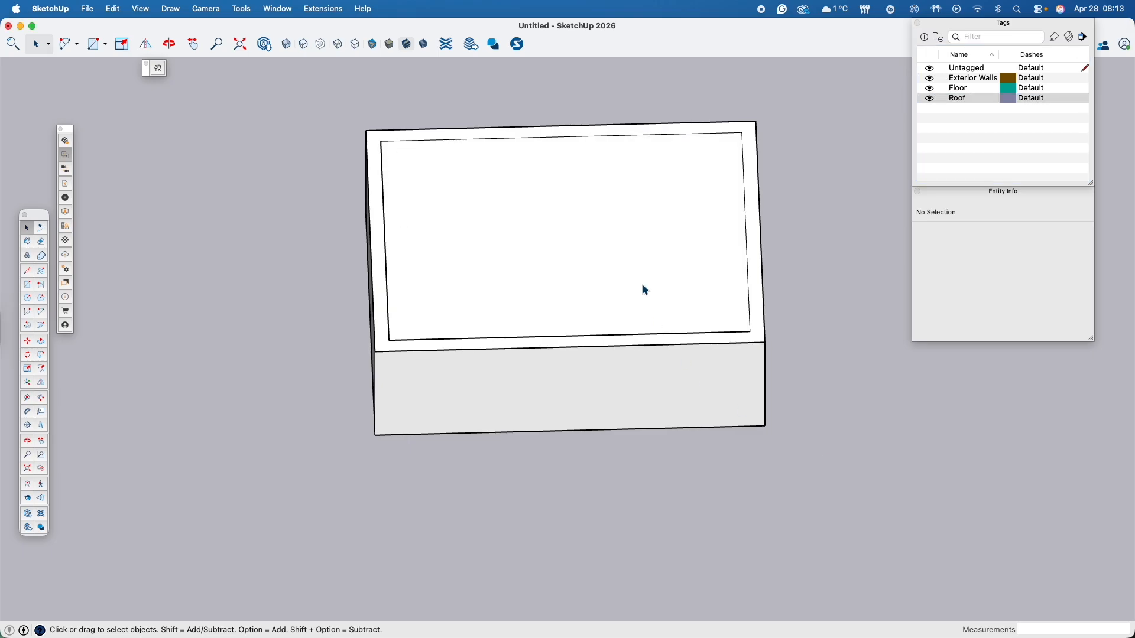
- Move the roof group about 37' 9" along the red axis, away from the walls into empty space
click(642, 275)
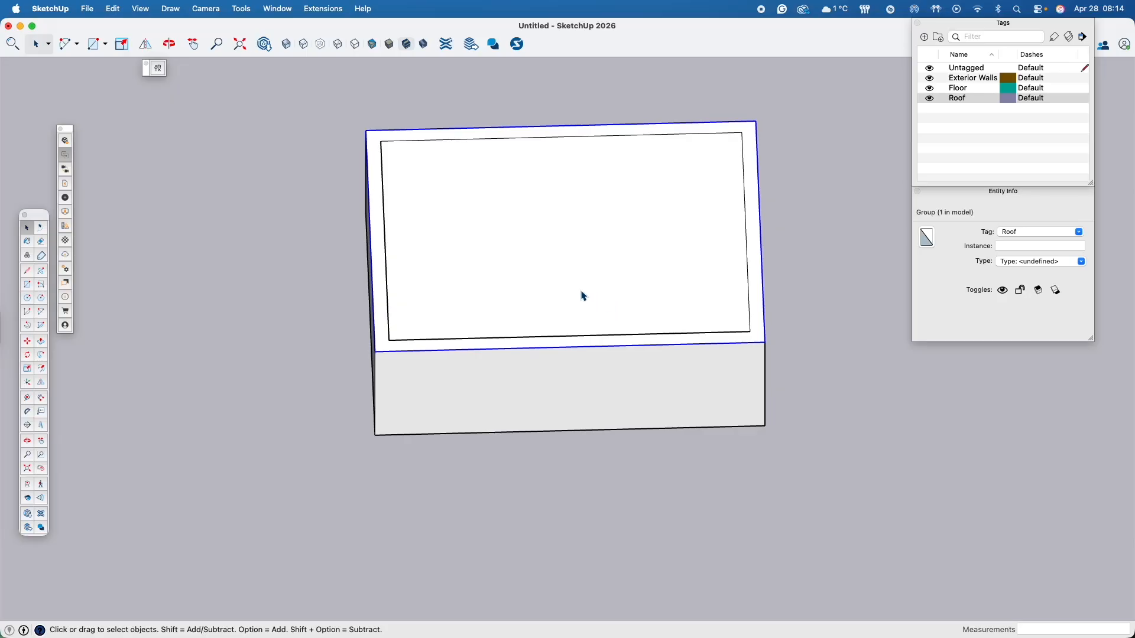
key(m)
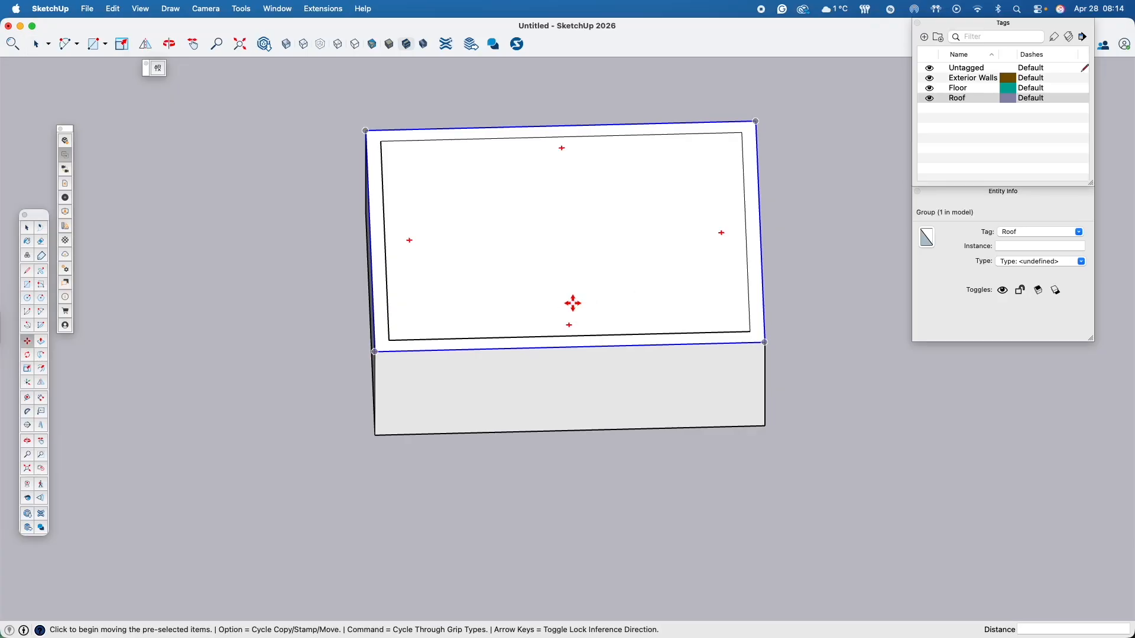
click(573, 303)
scroll(489, 304, down, 3)
scroll(489, 304, down, 3)
shift+middle_drag(489, 304, 807, 298)
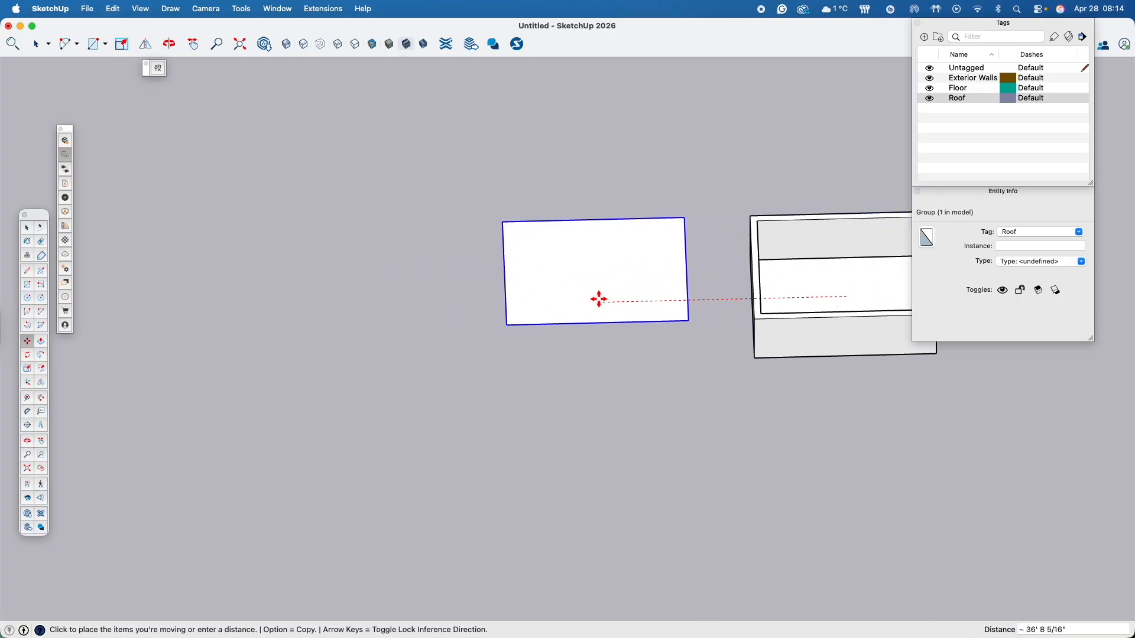
click(592, 298)
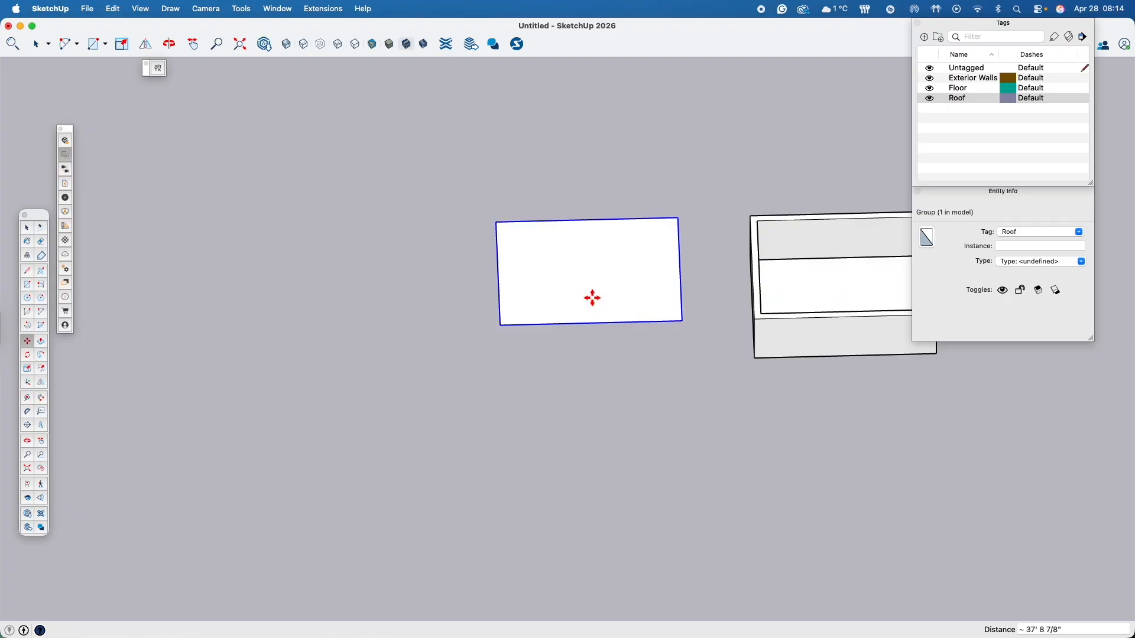
- Inside the roof group, draw a line between the midpoints of the two long edges to divide the face in half
scroll(692, 314, up, 3)
shift+middle_drag(692, 314, 550, 411)
key(m)
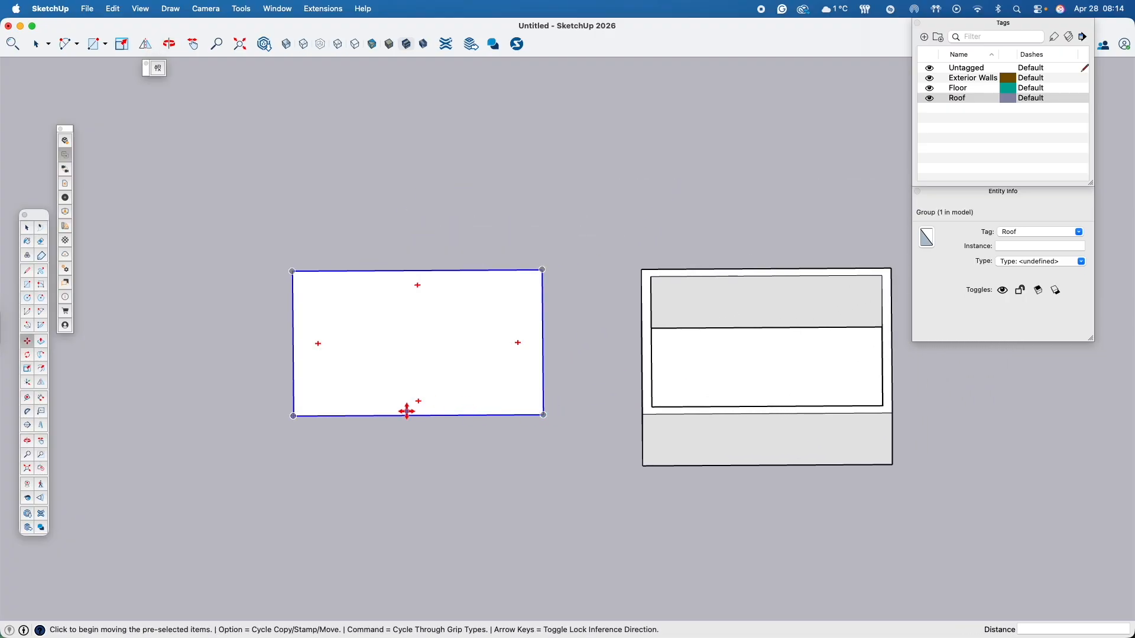
key(space)
middle_drag(355, 445, 467, 332)
double_click(434, 350)
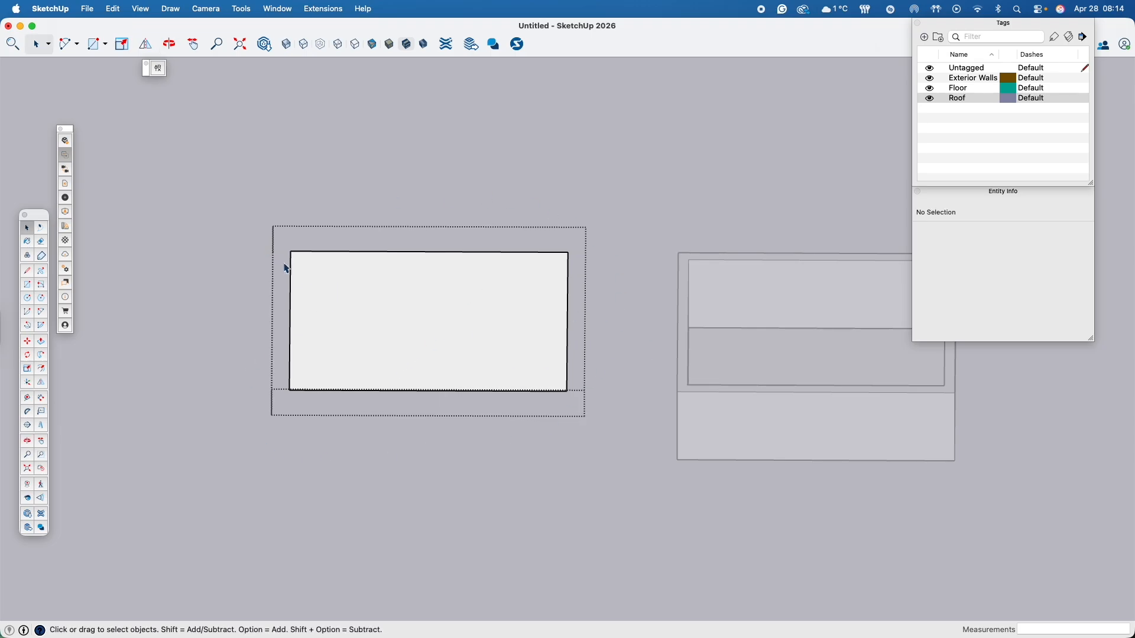
click(28, 271)
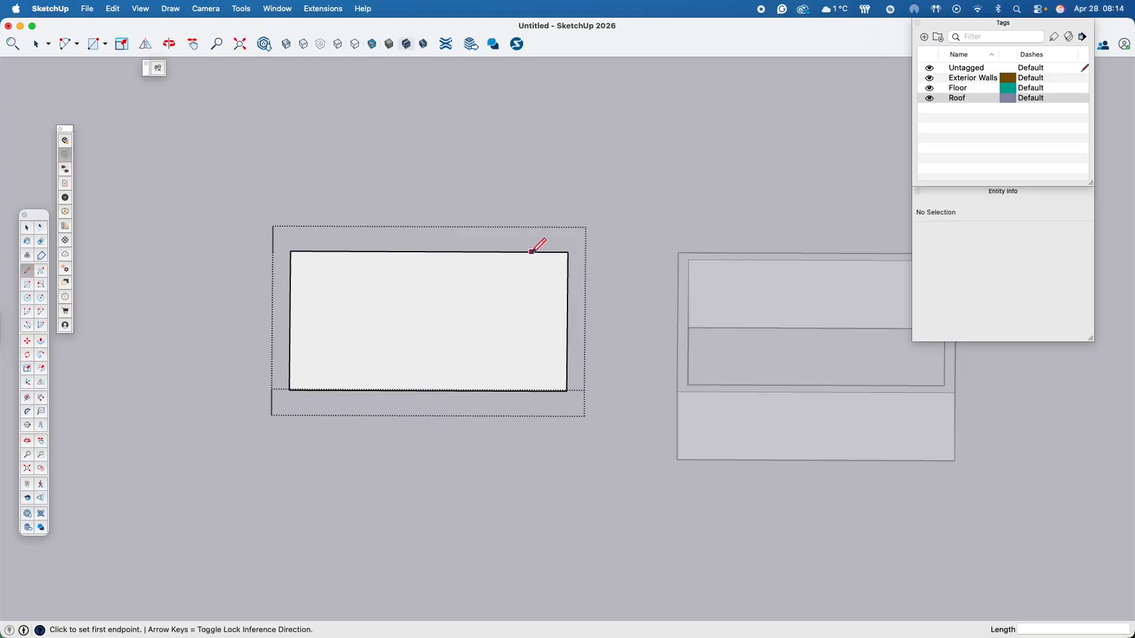
click(430, 251)
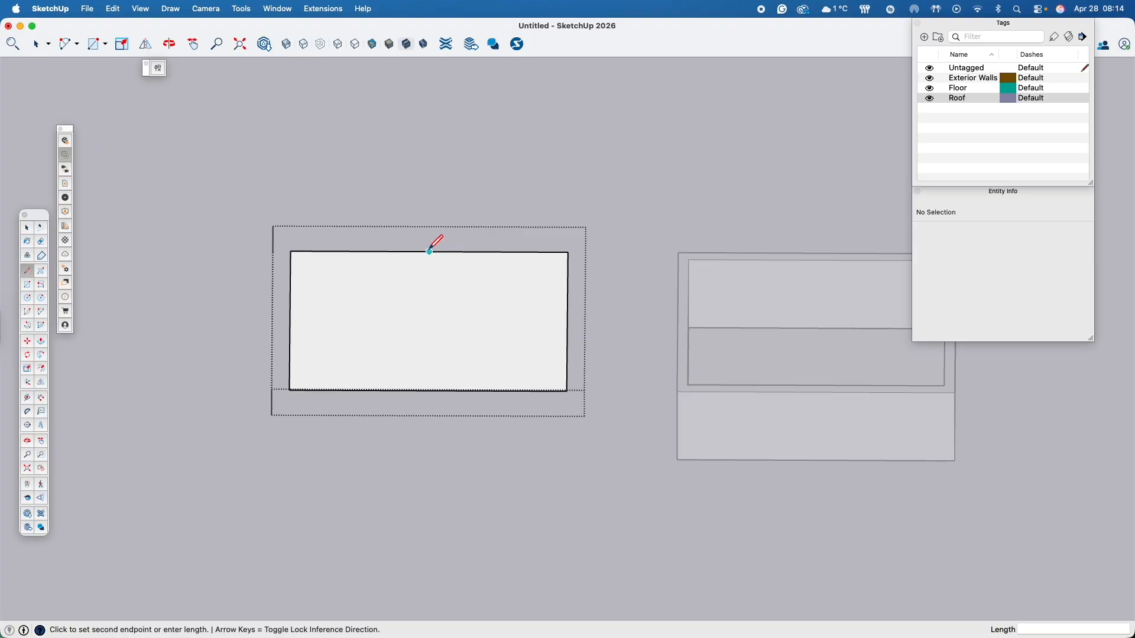
click(428, 391)
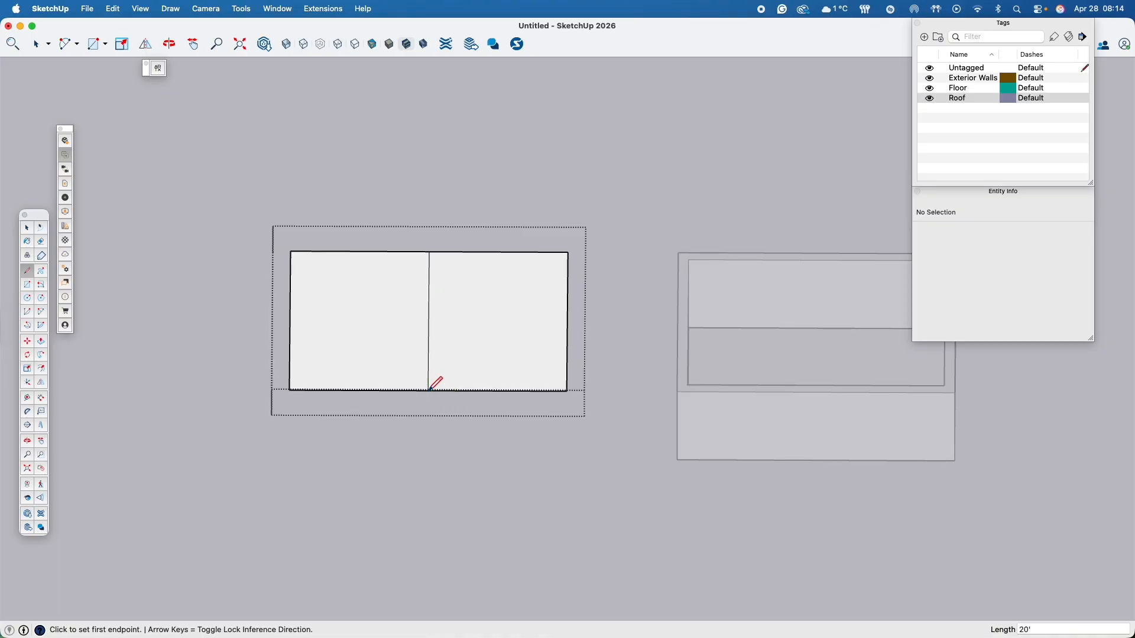
- Raise the roof's middle line by 11' along the blue axis with the Move tool to form a gable ridge
key(o)
drag(453, 466, 456, 314)
key(l)
scroll(447, 322, up, 3)
scroll(448, 323, up, 2)
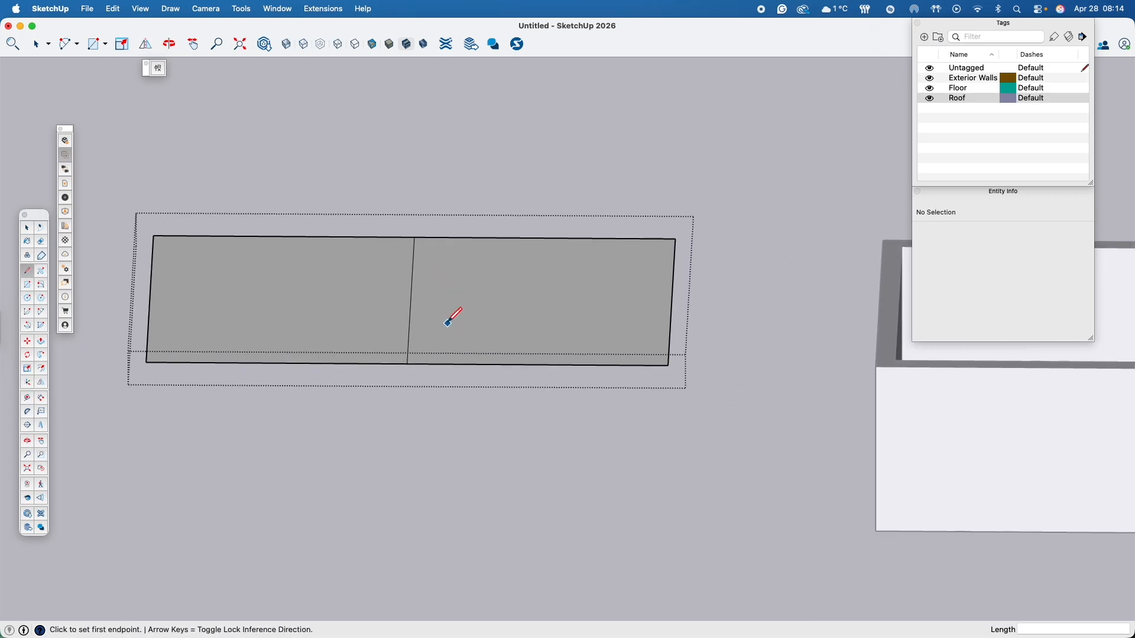
key(space)
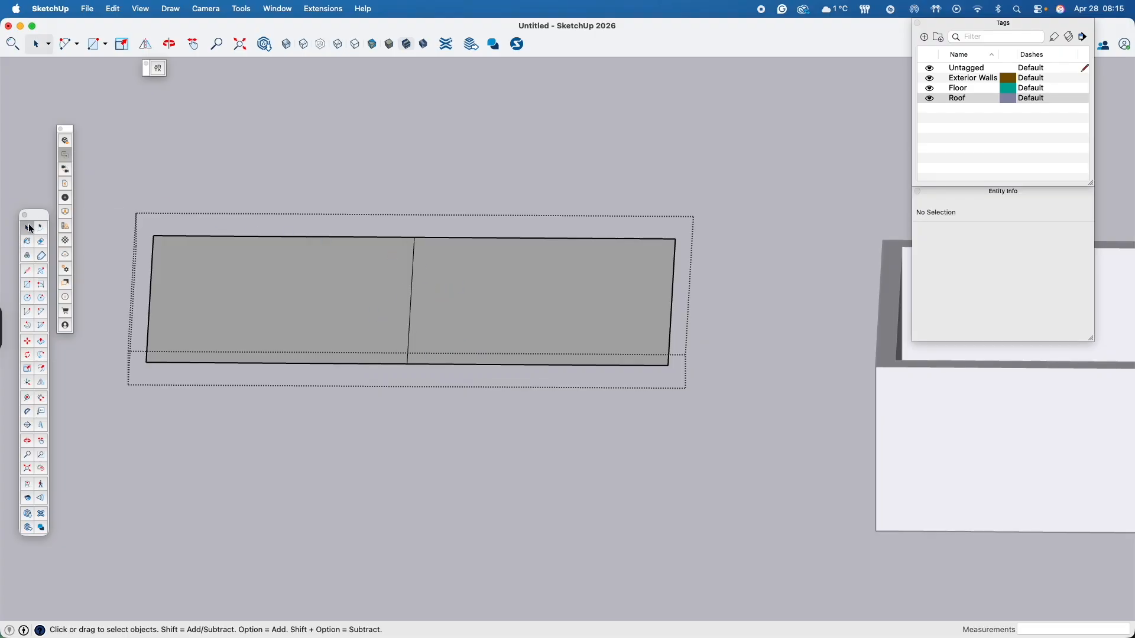
click(413, 304)
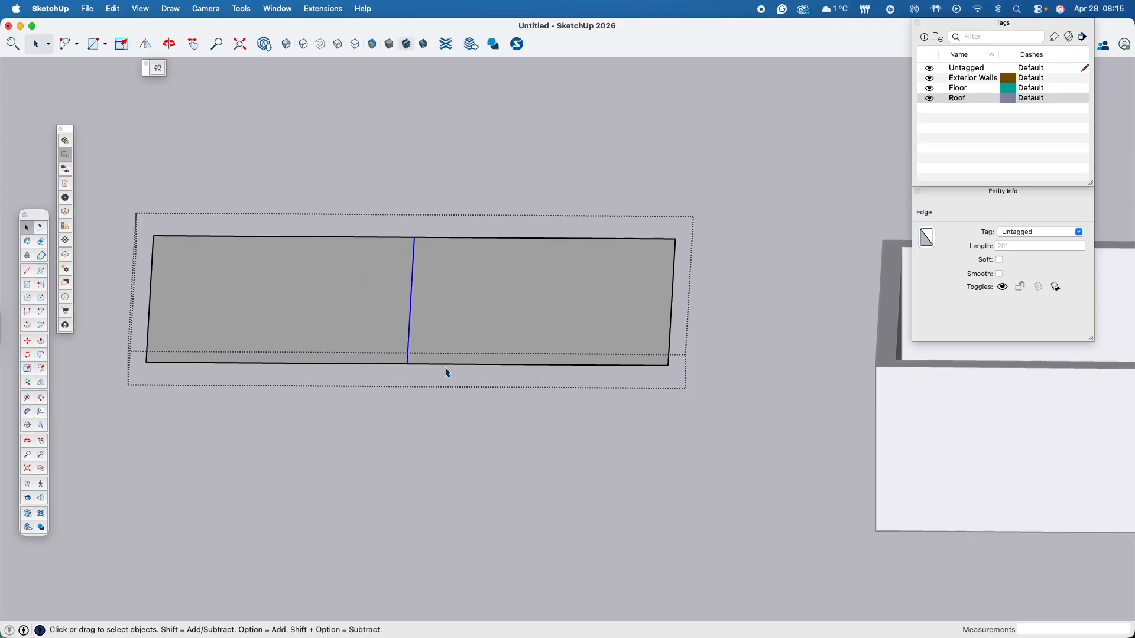
key(m)
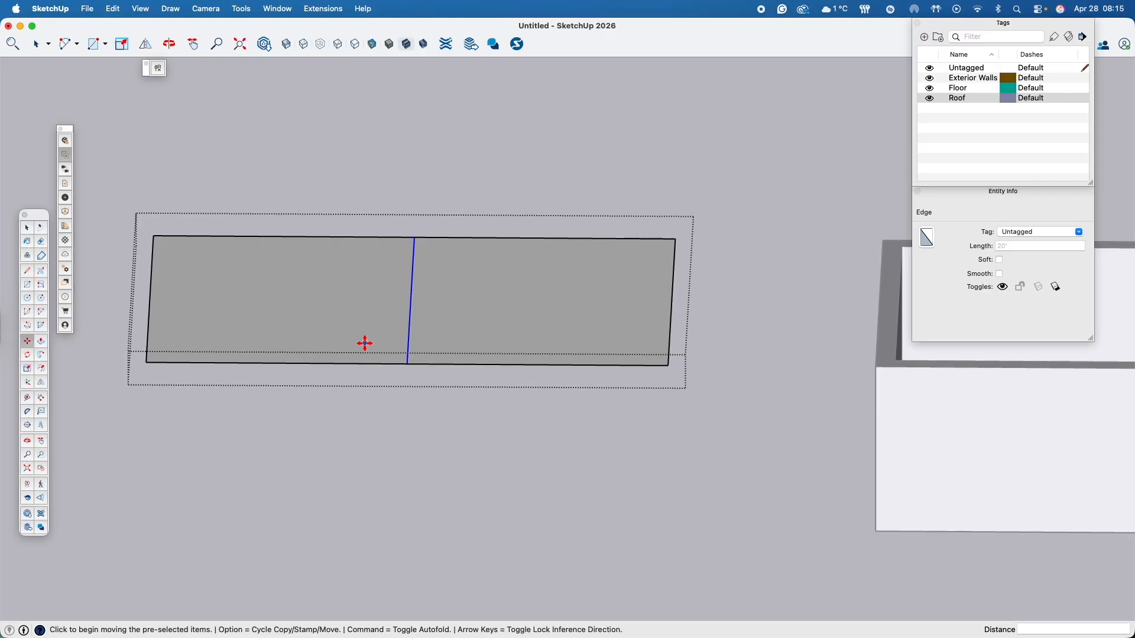
click(409, 319)
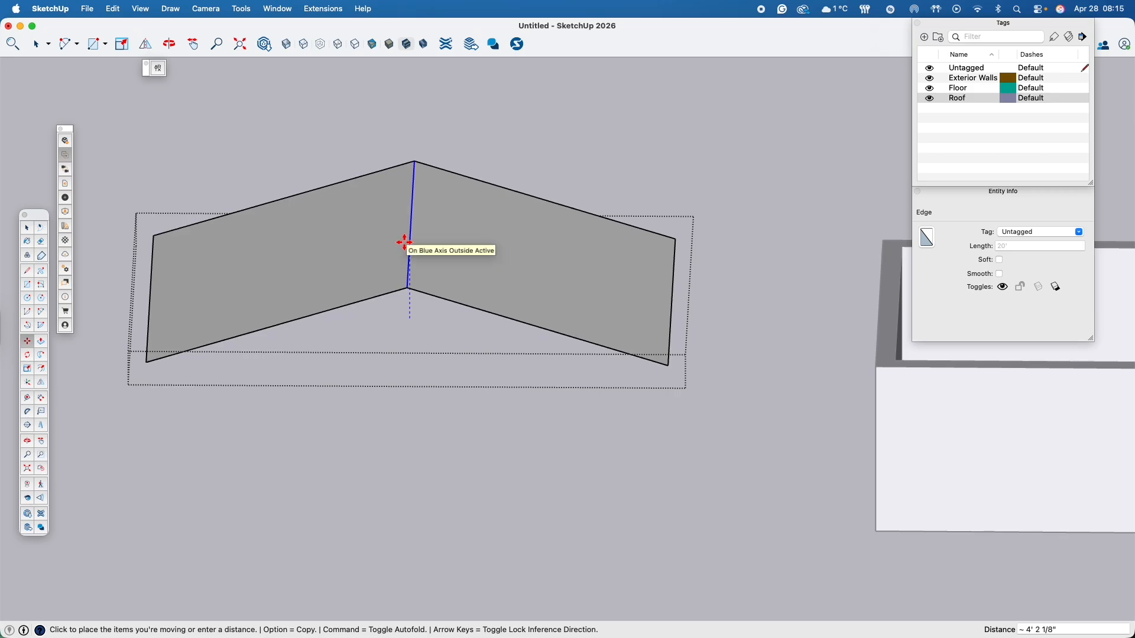
text(11)
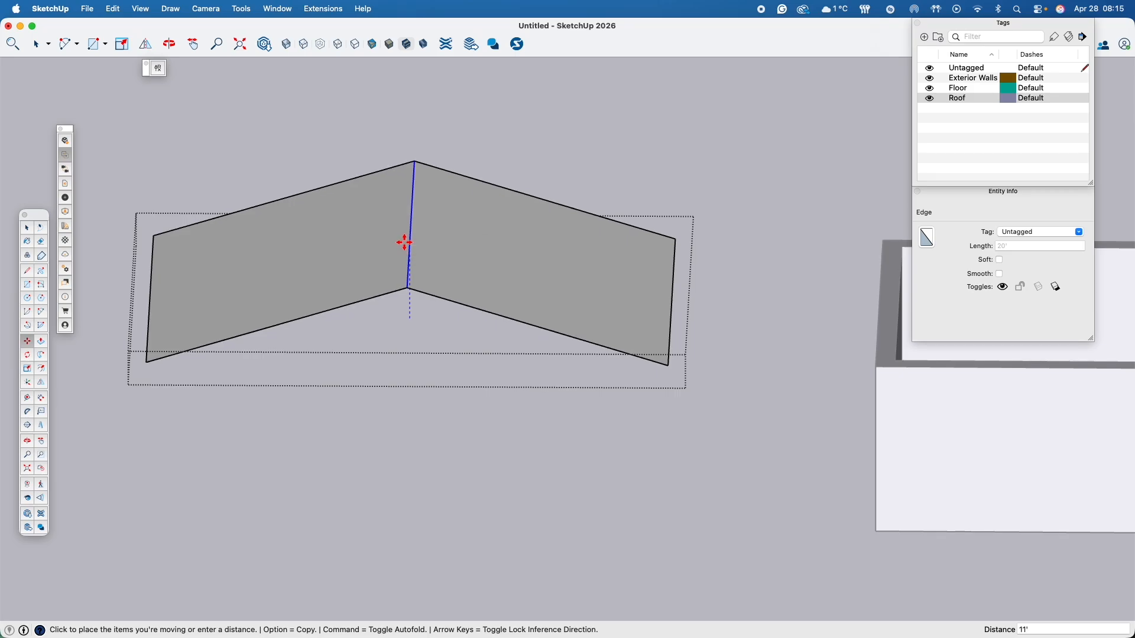
key(Return)
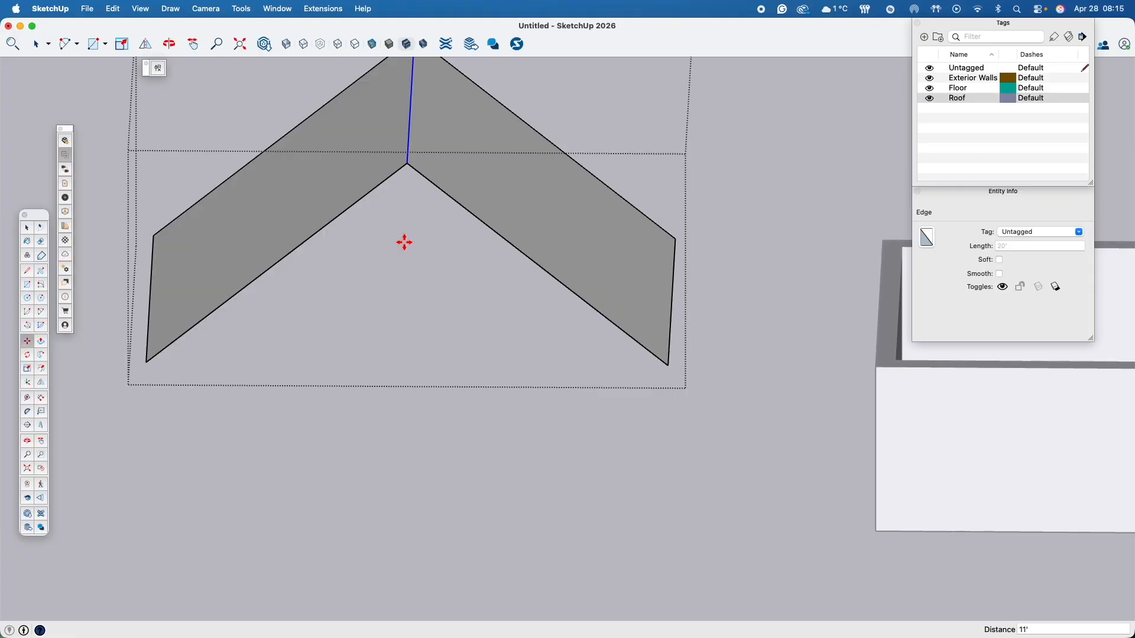
- Leave the roof group and return to selecting objects in the whole model
scroll(534, 481, down, 3)
middle_drag(535, 481, 427, 449)
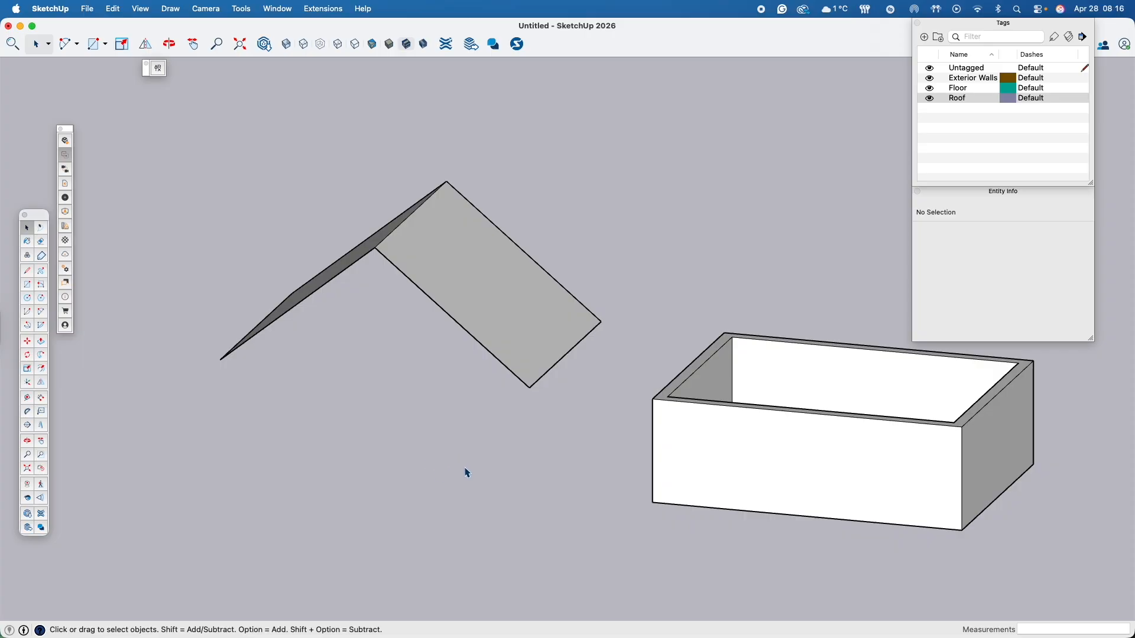
click(245, 505)
- Move the roof group by its lower front corner onto the matching top outer corner of the exterior walls
middle_drag(387, 250, 450, 288)
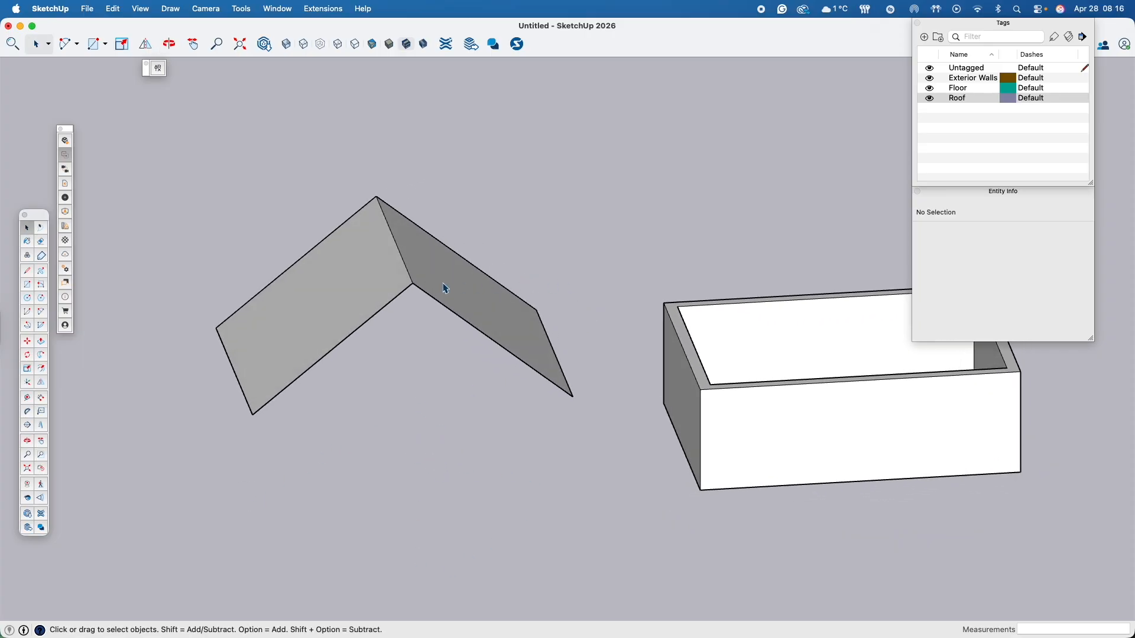
click(428, 292)
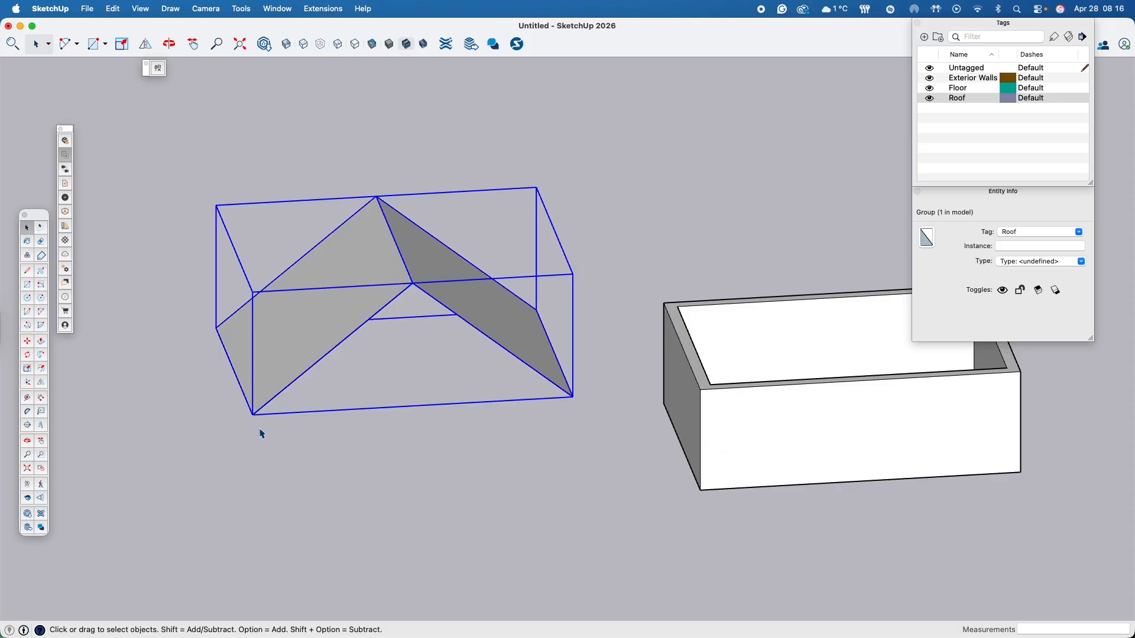
key(m)
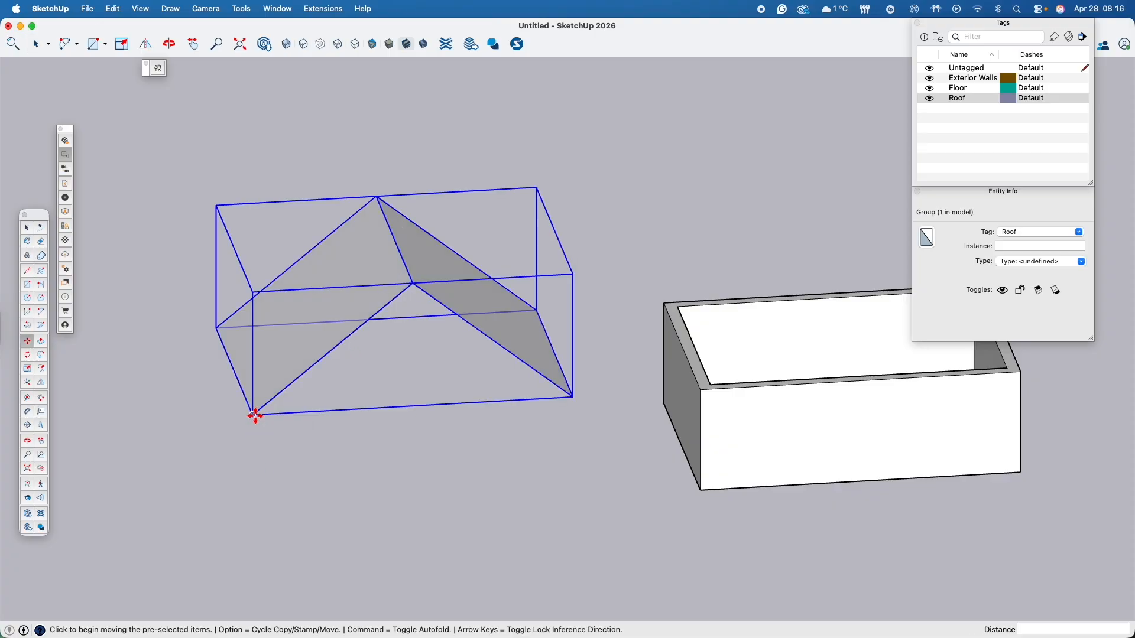
click(255, 416)
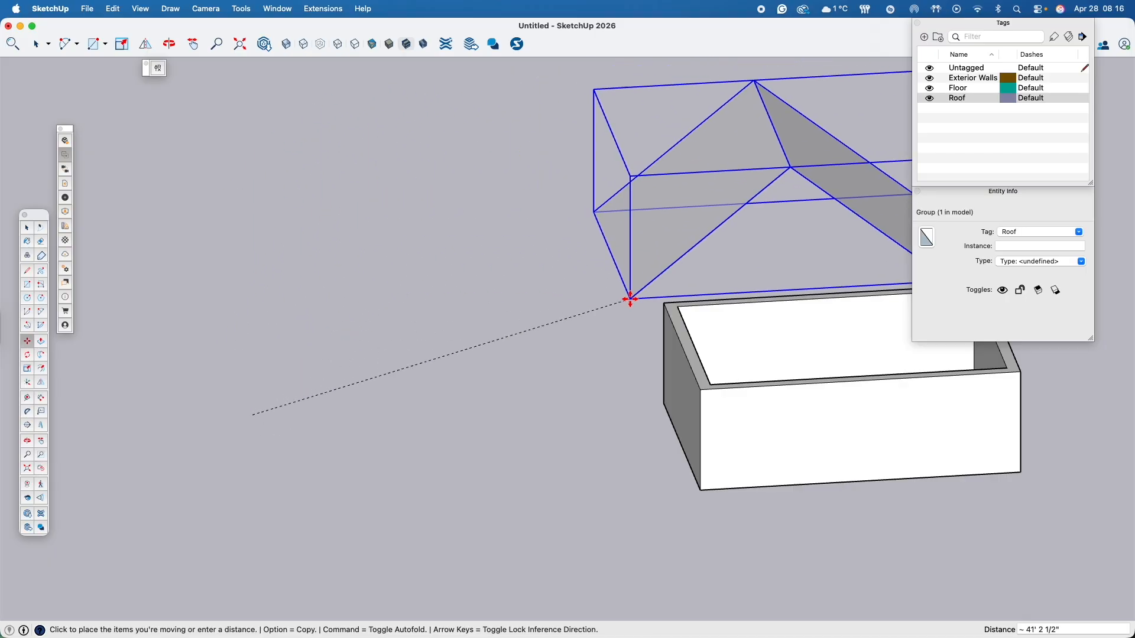
click(699, 388)
- Move the roof group off the walls along the red axis into the empty space beside the building
middle_drag(892, 467, 666, 428)
scroll(666, 429, down, 2)
shift+middle_drag(738, 397, 410, 367)
middle_drag(474, 377, 621, 300)
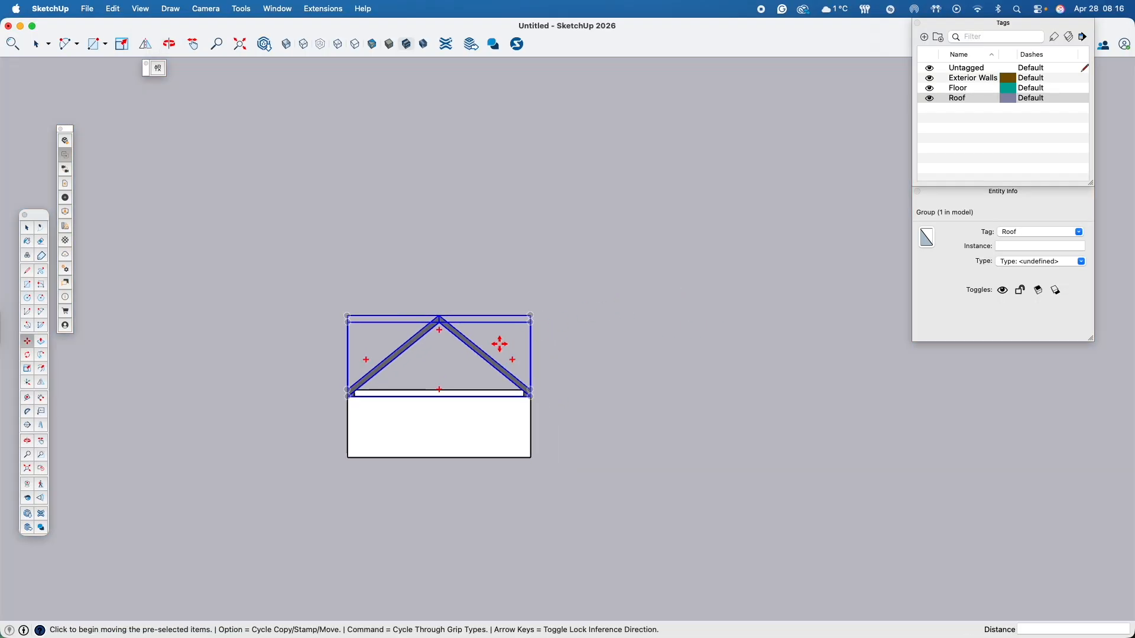
scroll(526, 349, up, 5)
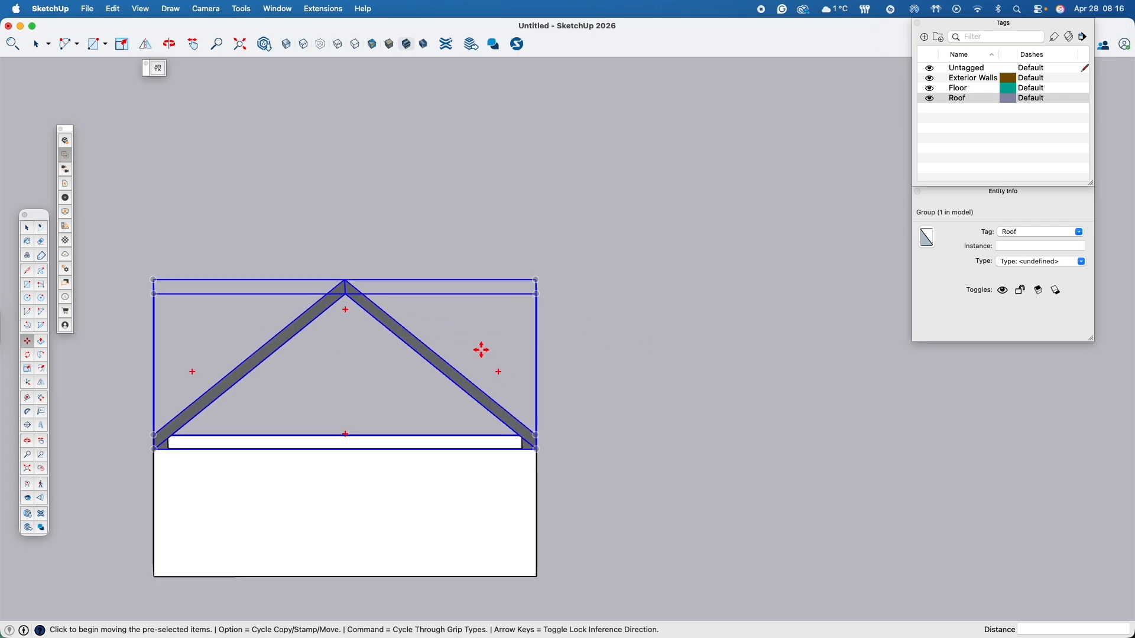
click(468, 390)
shift+middle_drag(851, 387, 619, 398)
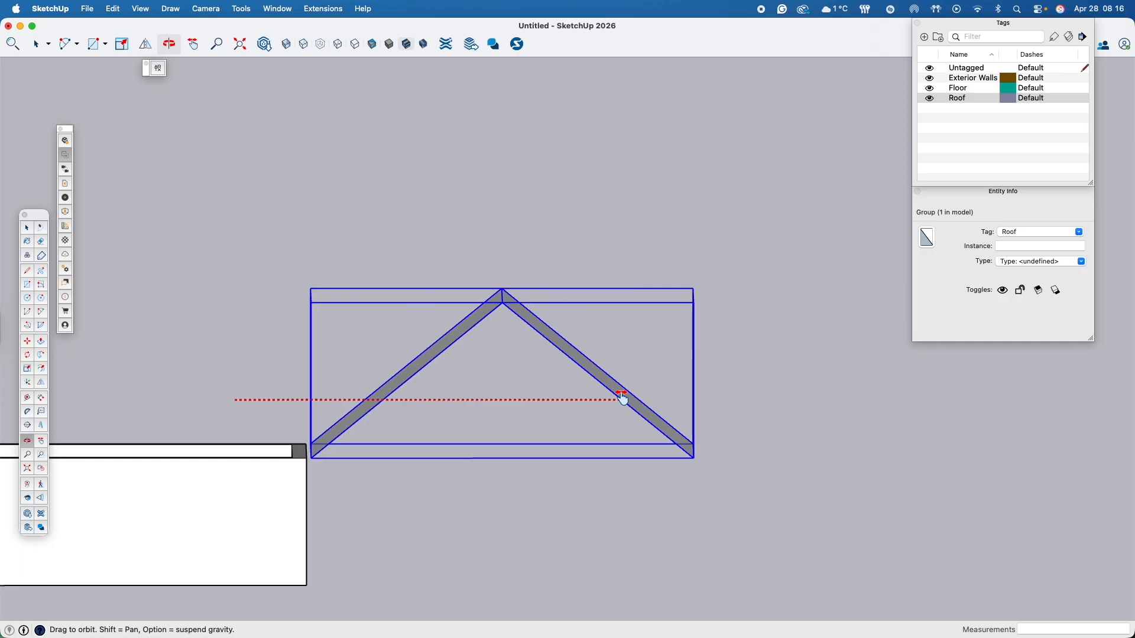
click(708, 400)
middle_drag(707, 397, 484, 448)
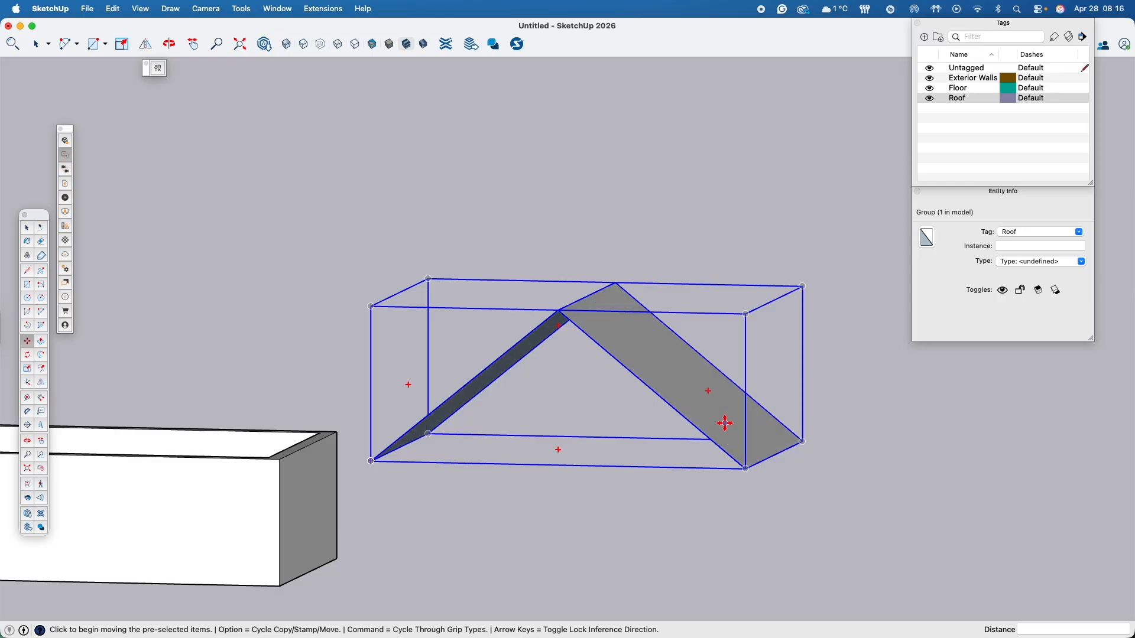
- Inside the roof group, draw a line between the two lower corners of the front gable to close it with a face
key(space)
double_click(709, 412)
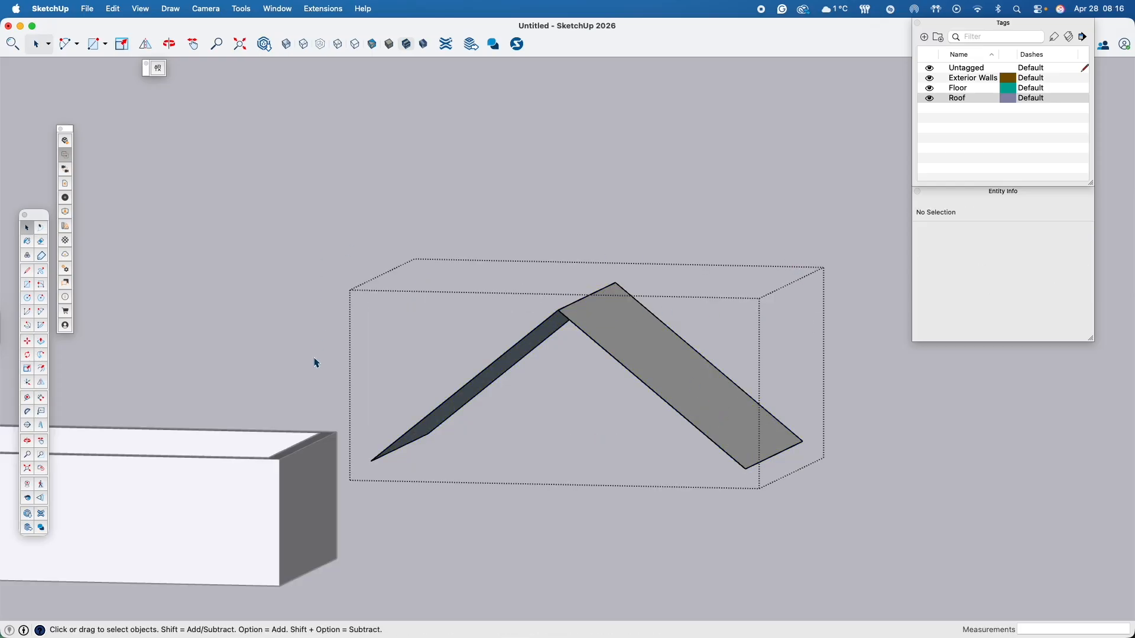
key(l)
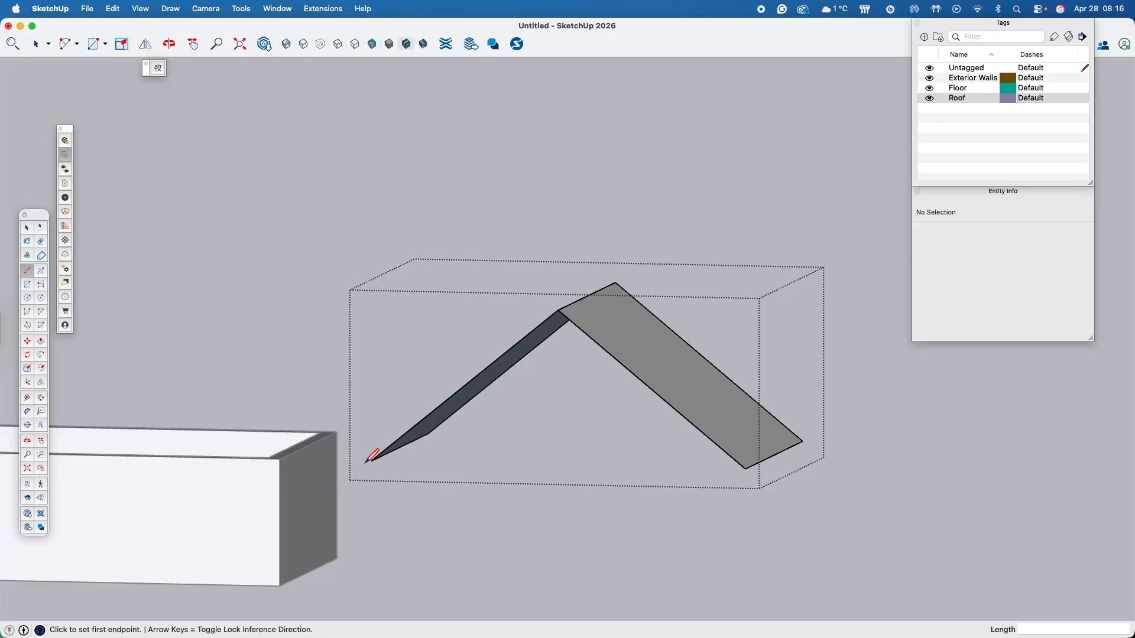
click(370, 461)
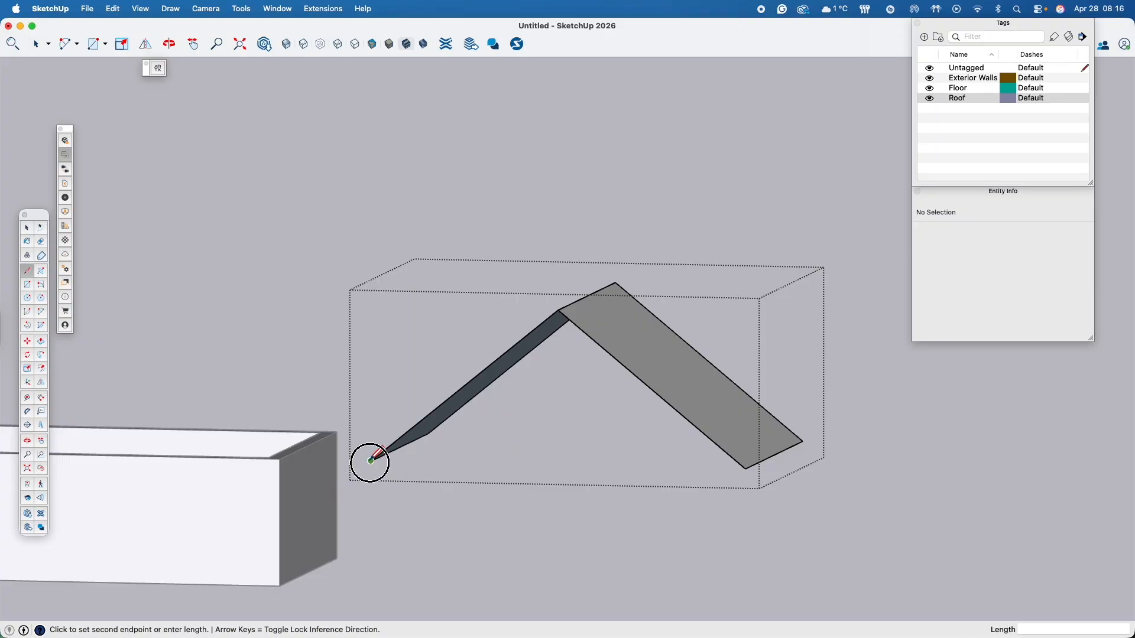
click(744, 469)
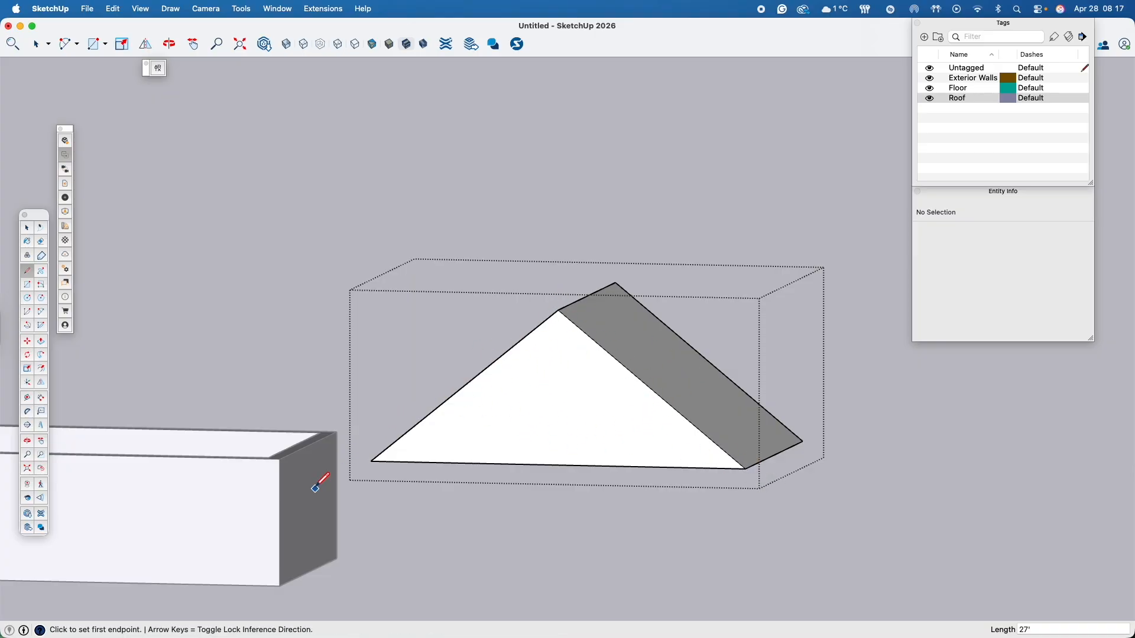
- Draw a line between the two lower corners at the opposite gable end to close the rest of the roof volume
middle_drag(737, 450, 467, 455)
middle_drag(699, 445, 633, 331)
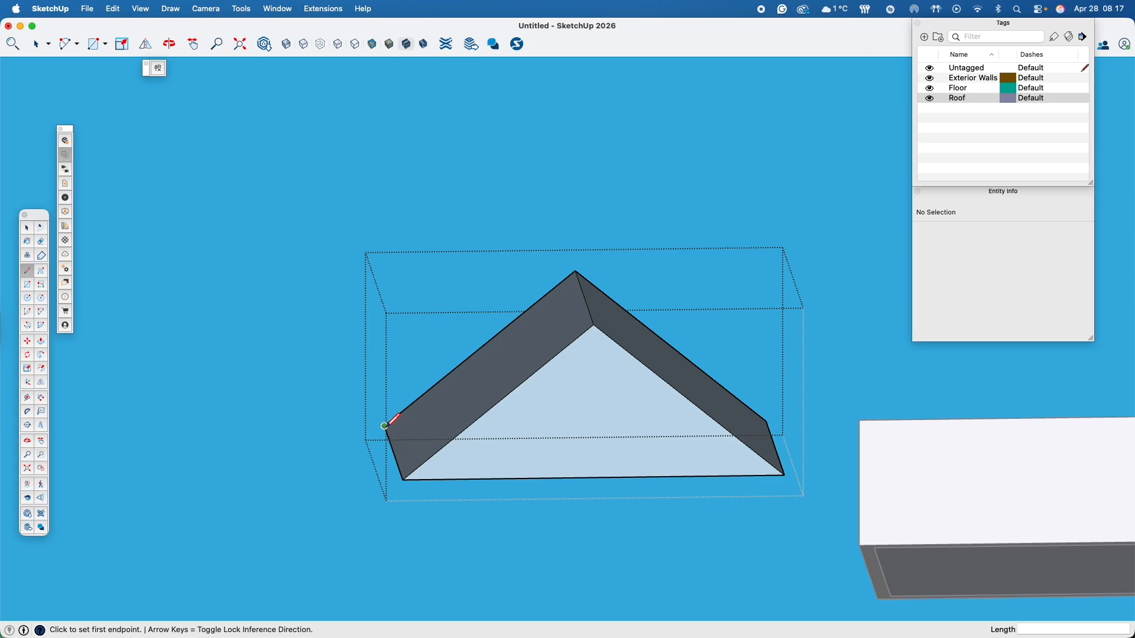
click(766, 422)
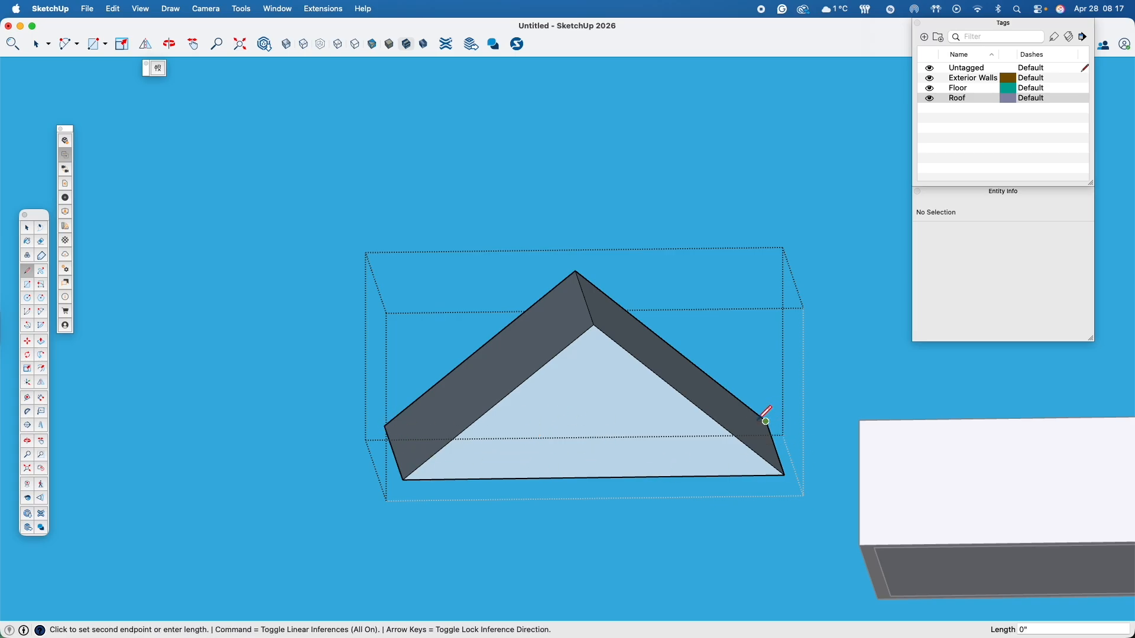
click(385, 426)
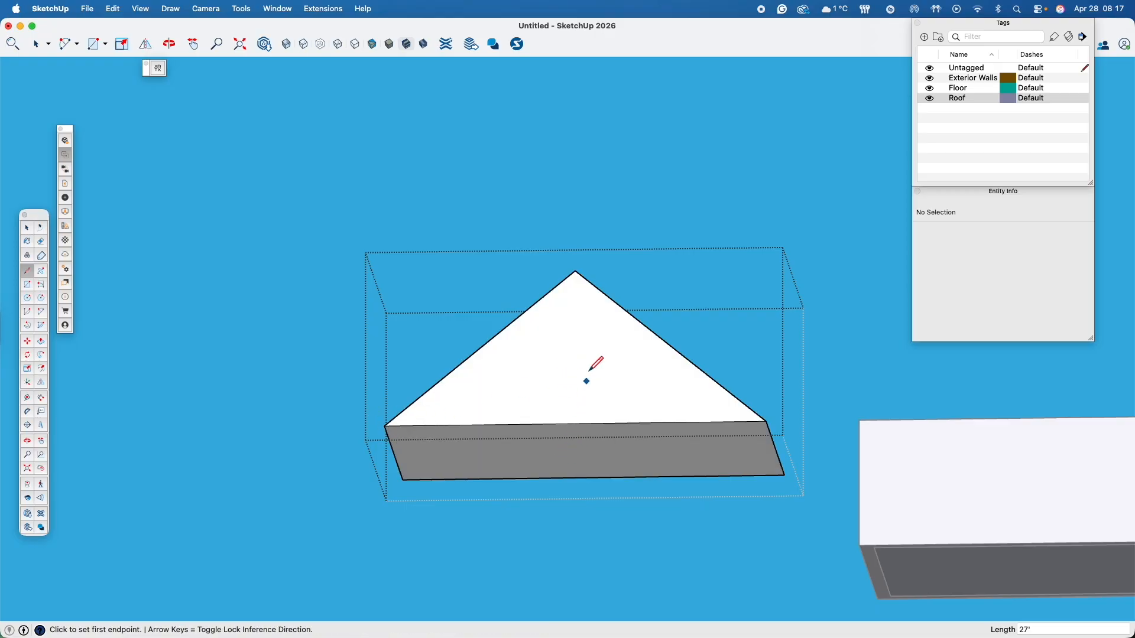
middle_drag(574, 458, 504, 420)
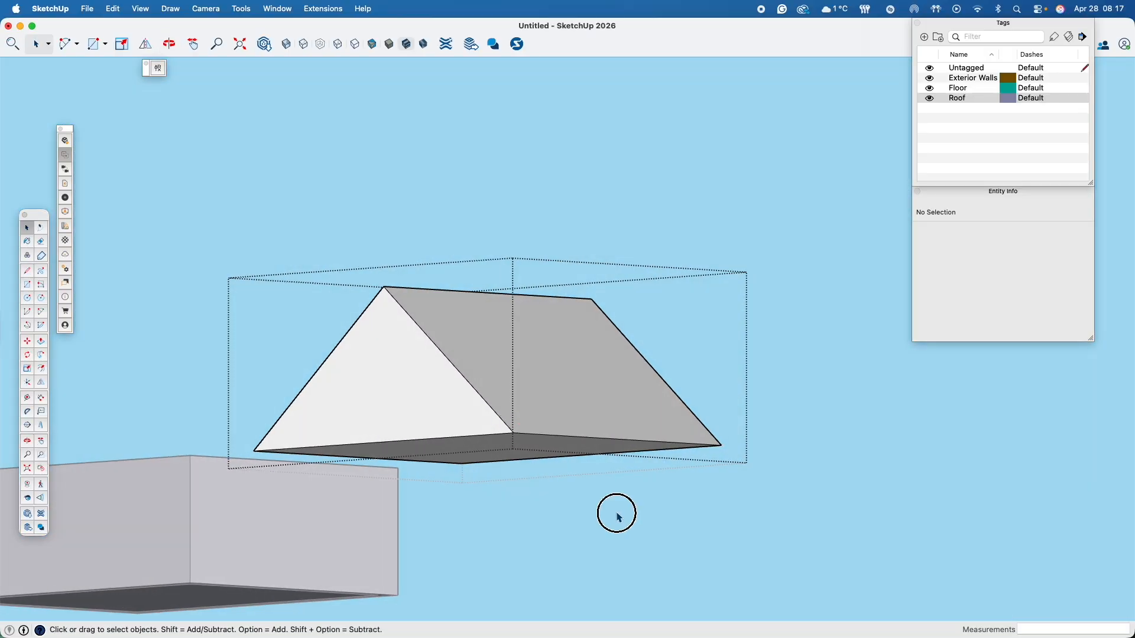
- Leave the roof group and check in its entity information whether it is a solid
middle_drag(613, 512, 646, 456)
click(600, 406)
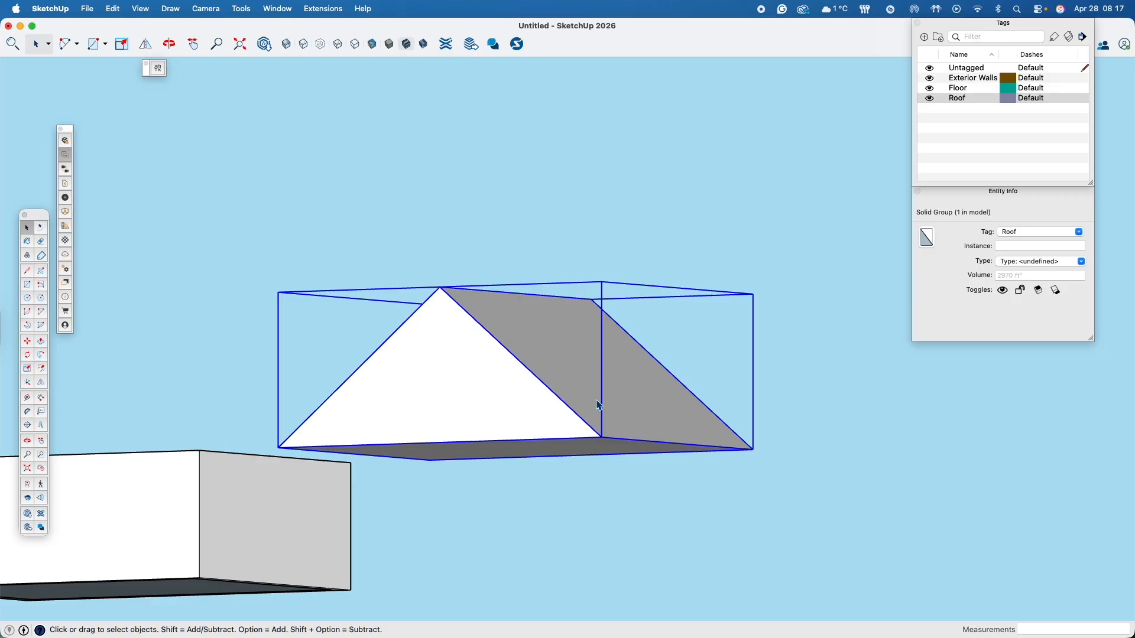
click(878, 488)
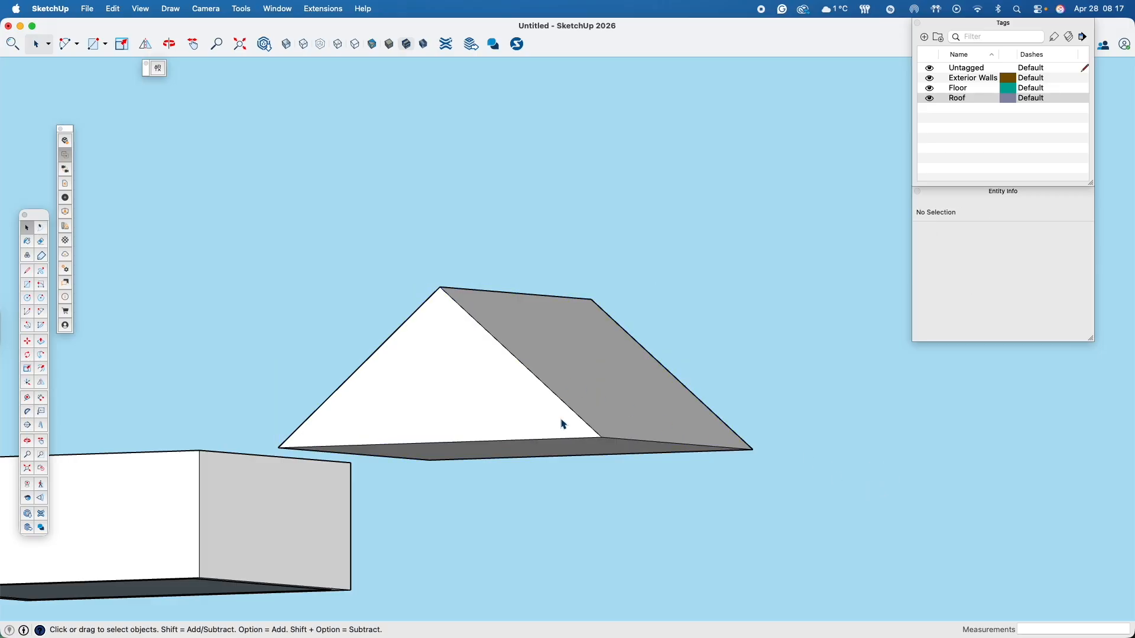
- Move the closed roof group by its lower front corner back onto the matching top corner of the exterior walls
click(588, 434)
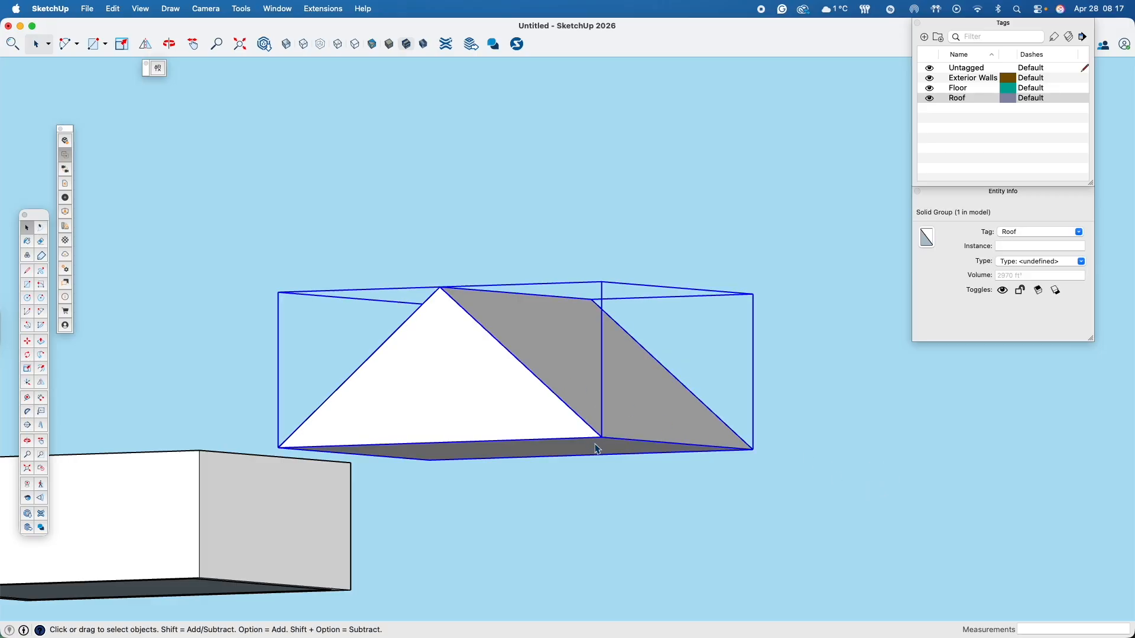
key(m)
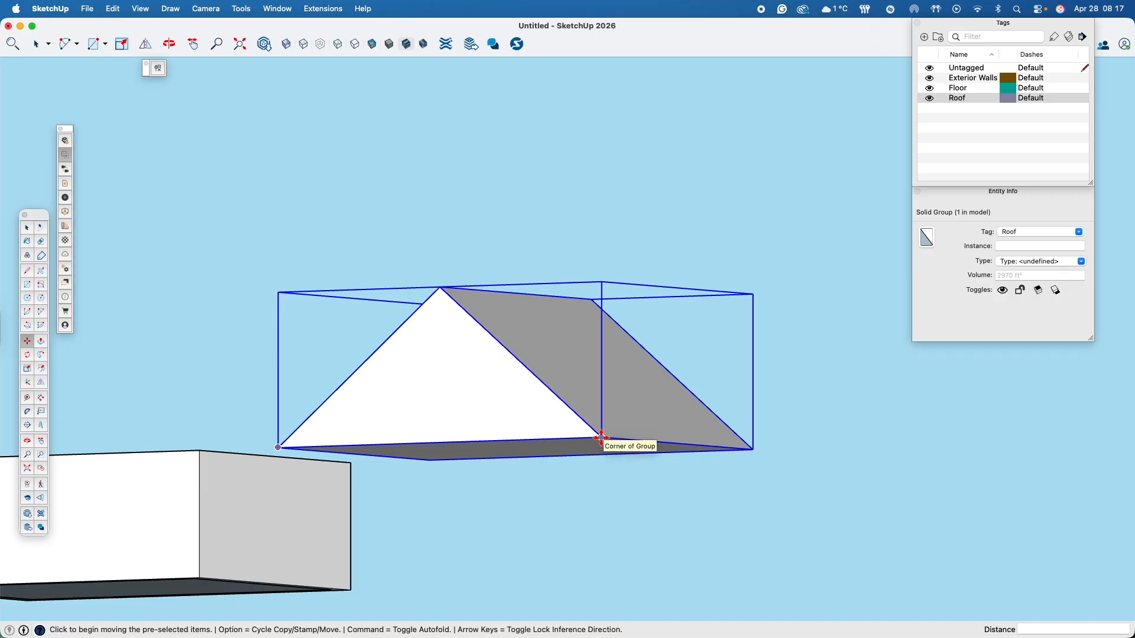
click(601, 437)
shift+middle_drag(337, 410, 577, 388)
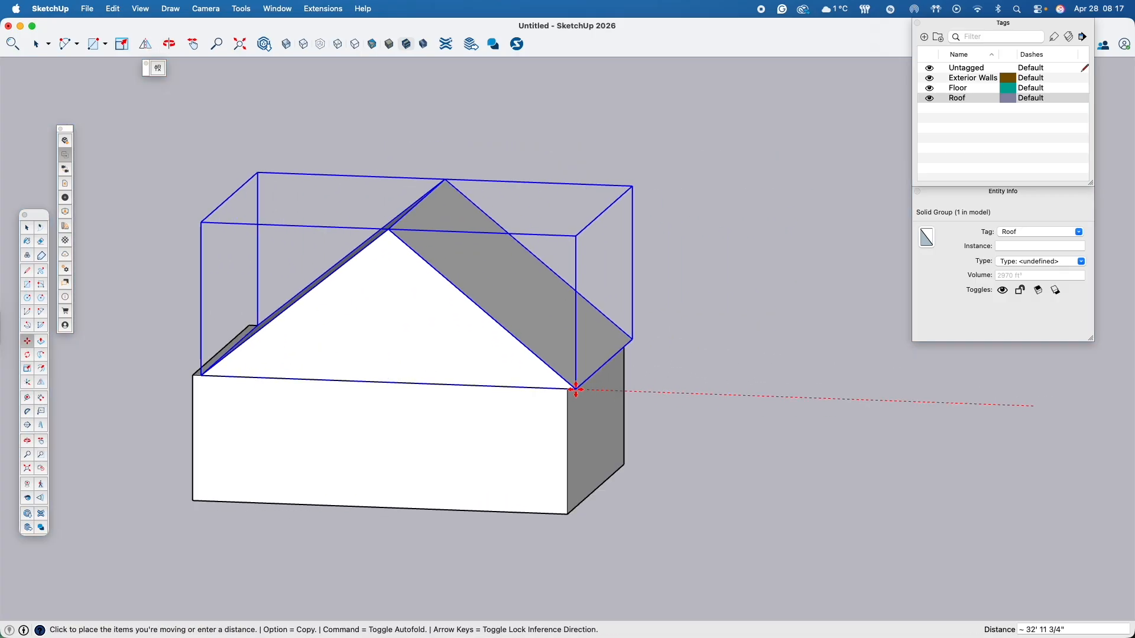
click(566, 390)
key(space)
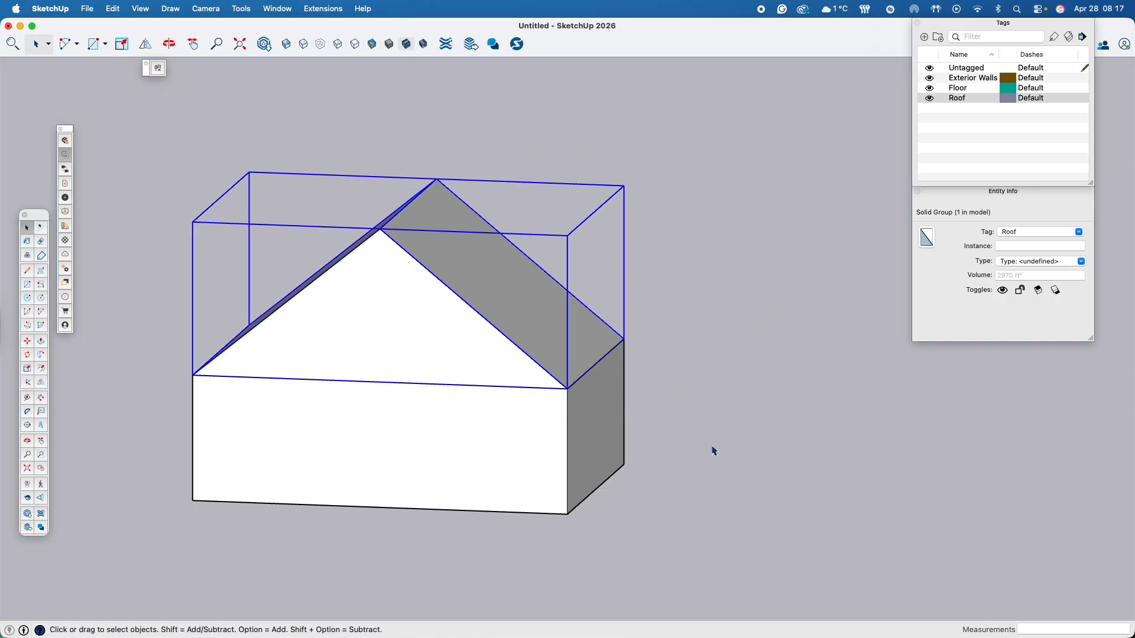
click(712, 449)
- Examine the assembled walls and roof from several sides, finishing on a view of the front gable wall
key(o)
drag(711, 447, 197, 509)
middle_drag(197, 508, 772, 447)
scroll(495, 447, down, 3)
shift+middle_drag(495, 448, 722, 382)
middle_drag(722, 382, 420, 335)
drag(420, 335, 536, 439)
- Inside the exterior walls group, place a vertical guide 13' 6" from the front wall's side edge, through its midpoint
key(space)
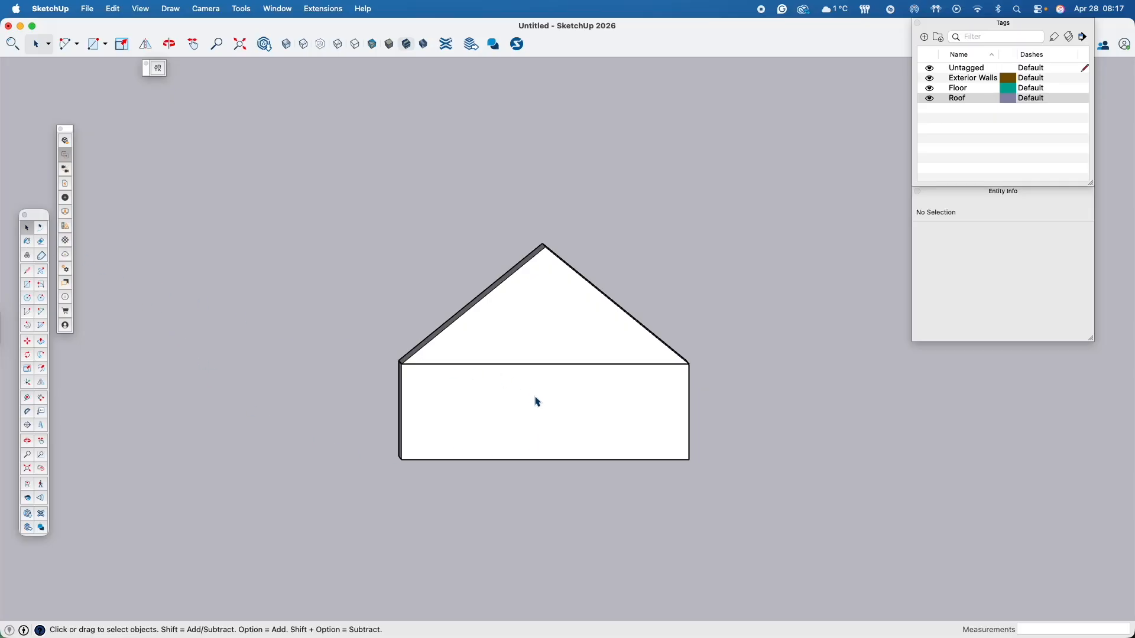
click(557, 421)
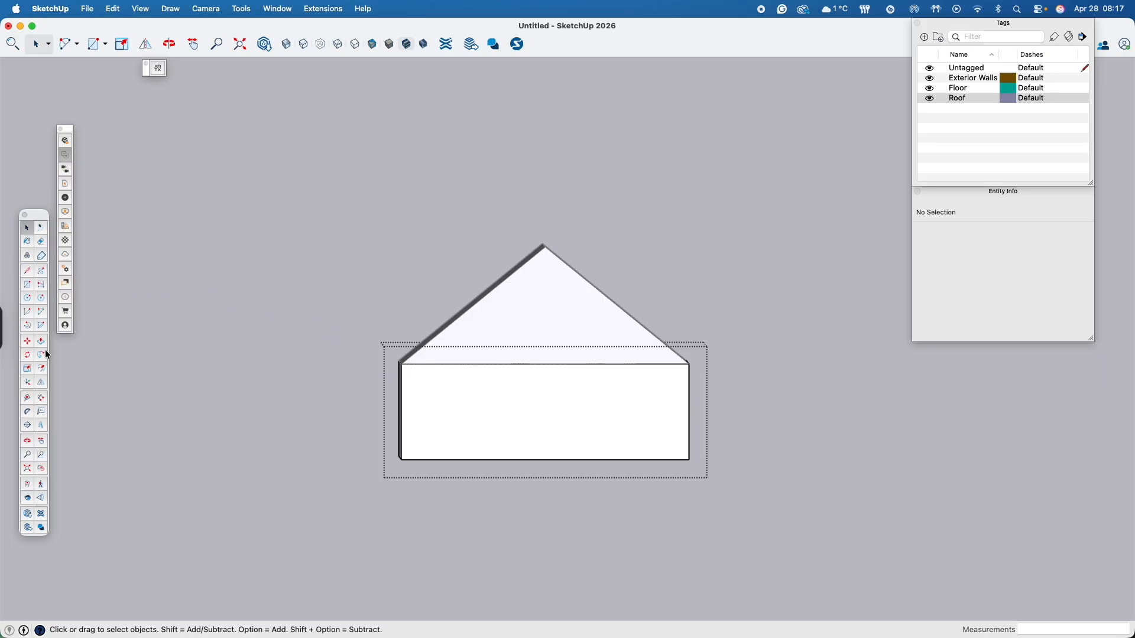
click(27, 398)
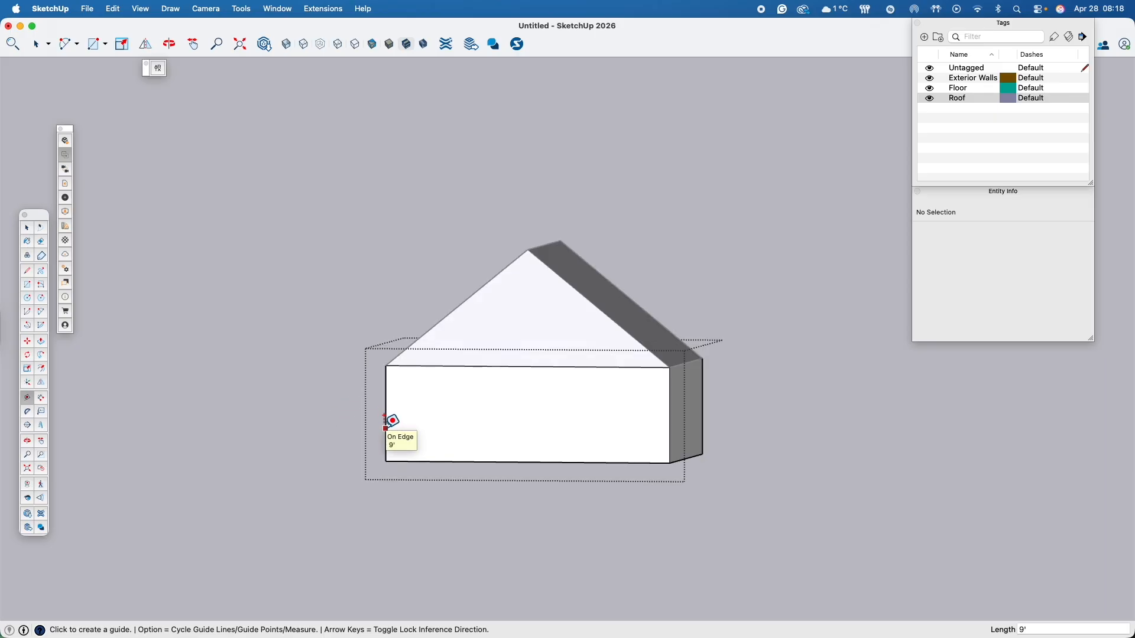
click(386, 428)
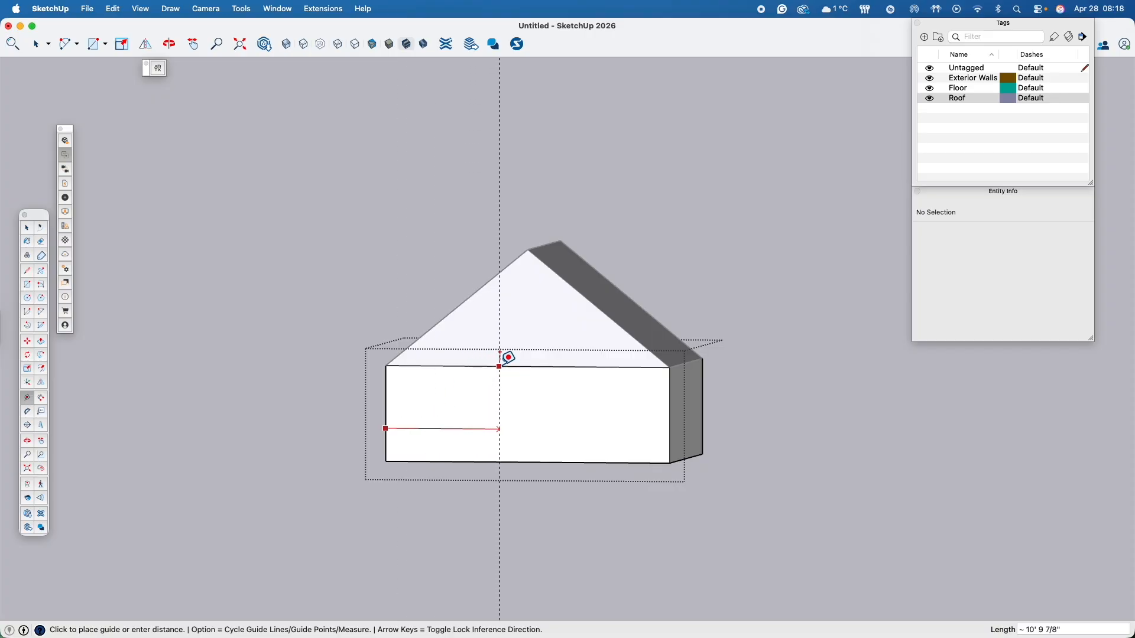
click(531, 355)
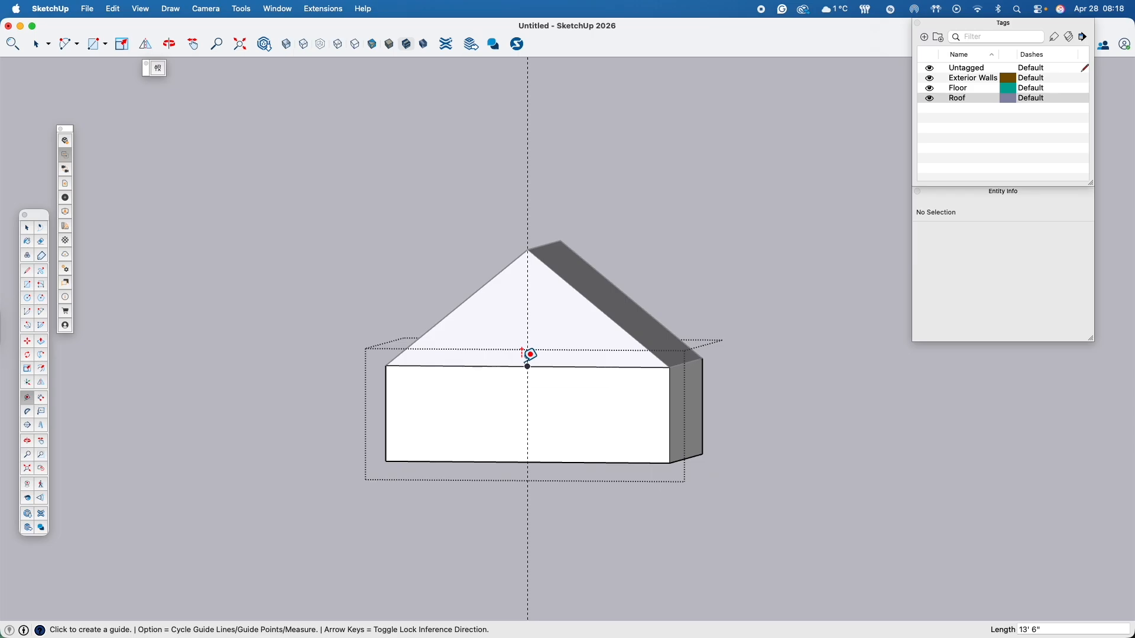
- Add two vertical guides on the front wall, offset 18 inches to either side of the centre guide
middle_drag(530, 469, 568, 463)
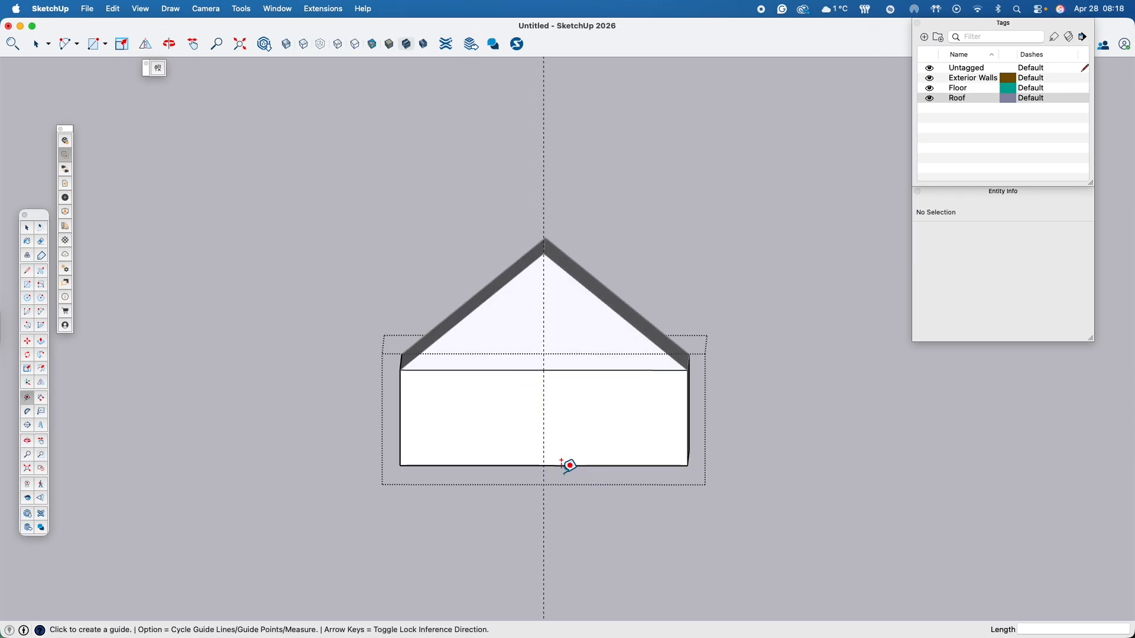
click(544, 435)
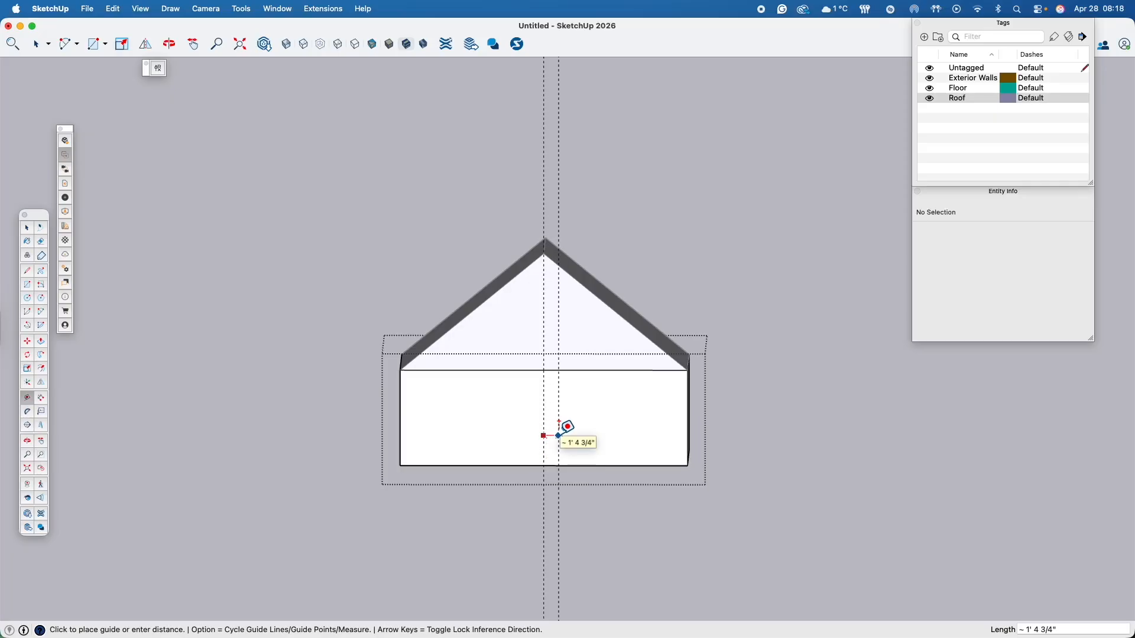
click(558, 435)
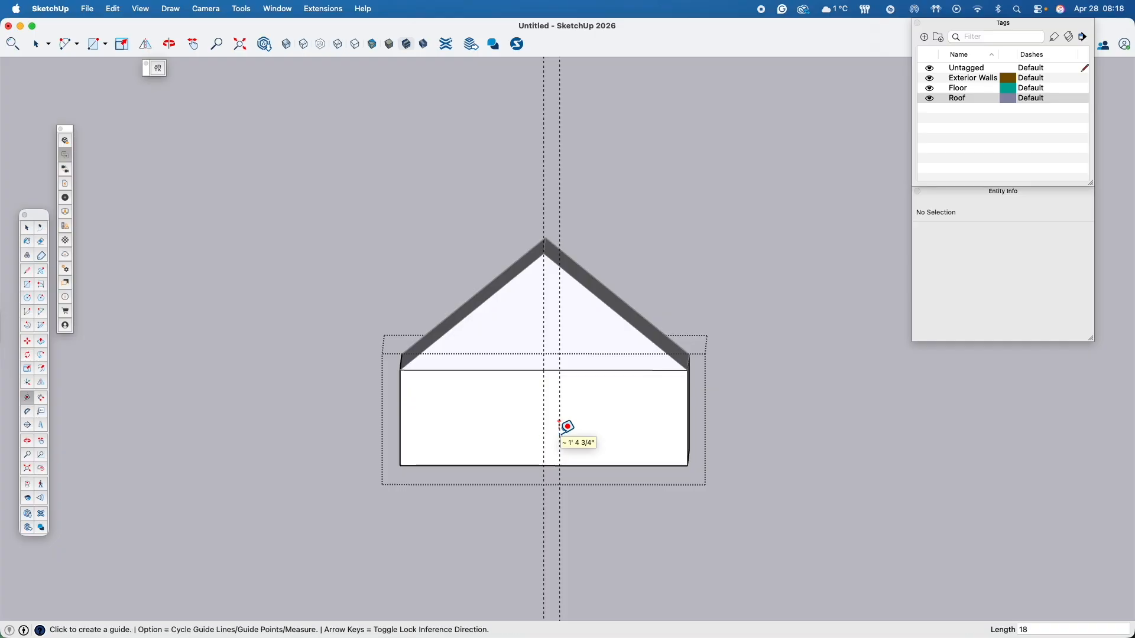
click(544, 436)
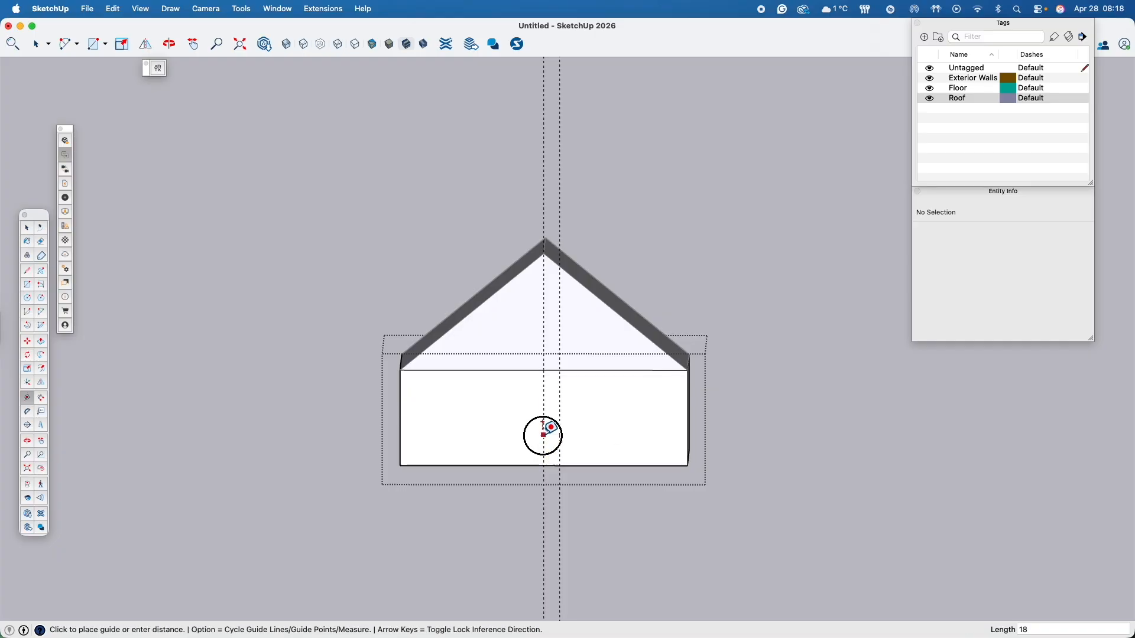
click(532, 428)
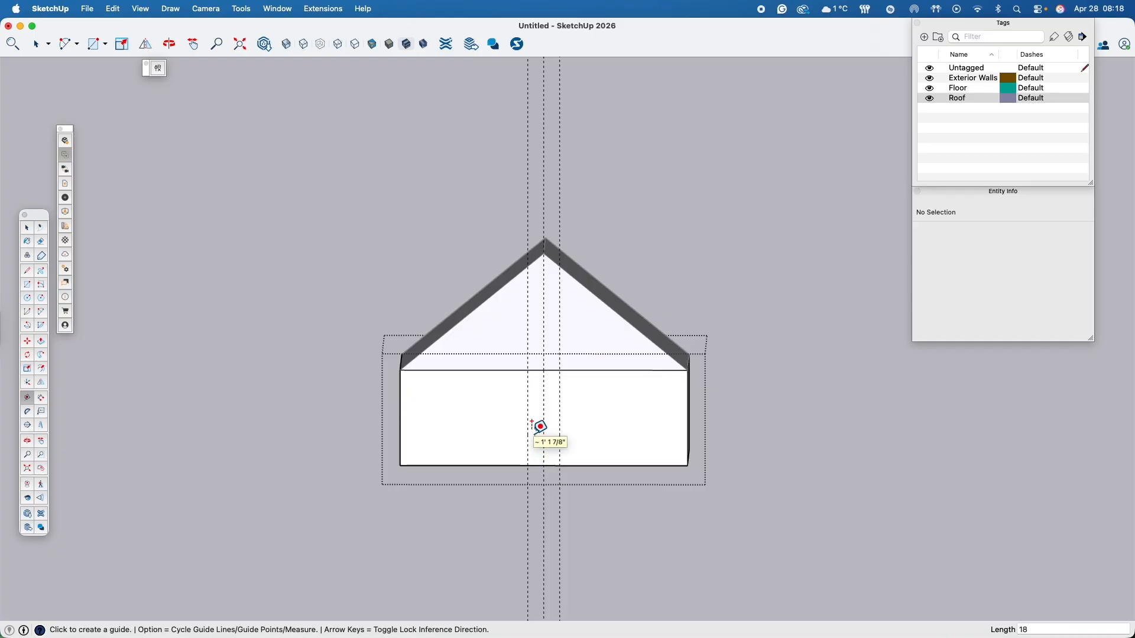
- Measure the distance between the two outer vertical guides on the front wall
click(528, 436)
click(561, 420)
click(528, 437)
key(Escape)
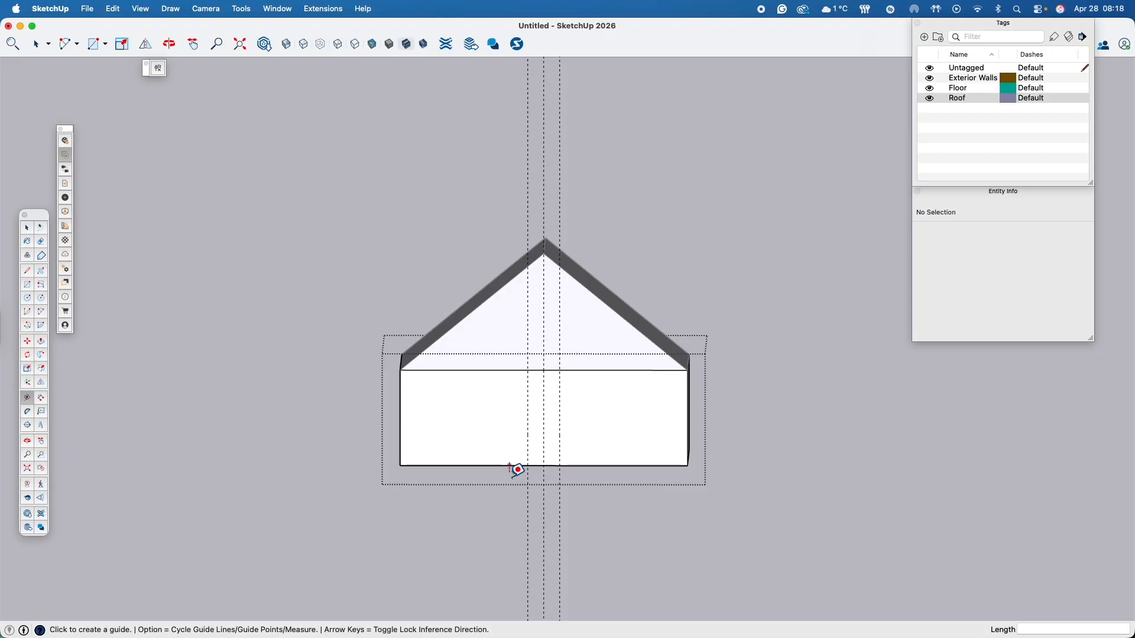
- Try to place a horizontal guide above the front wall's bottom edge
click(515, 465)
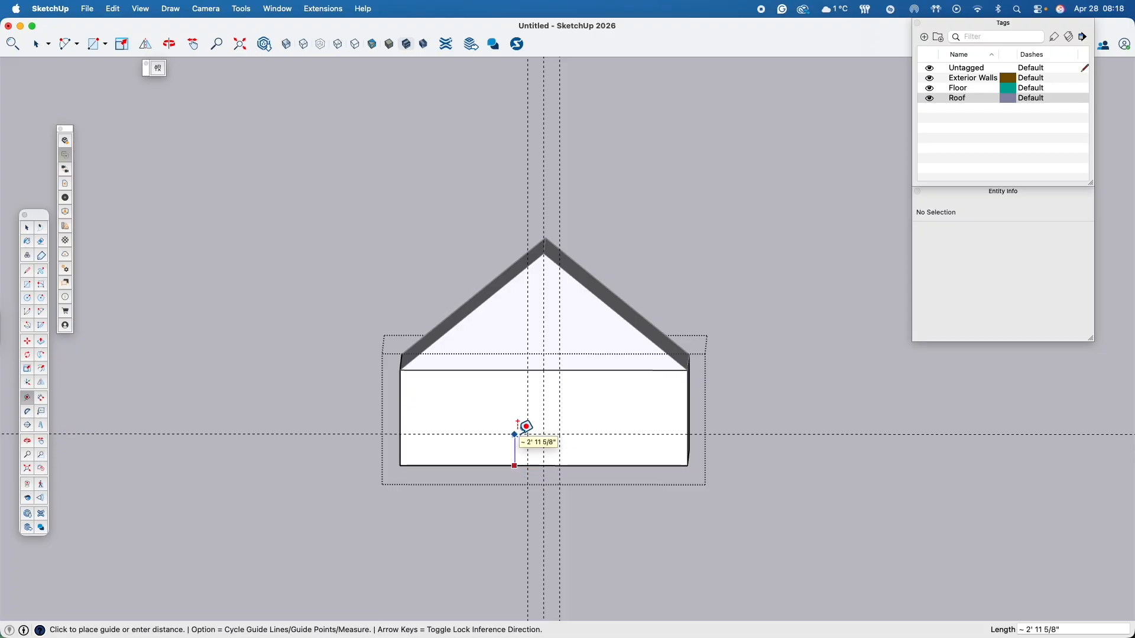
key(Escape)
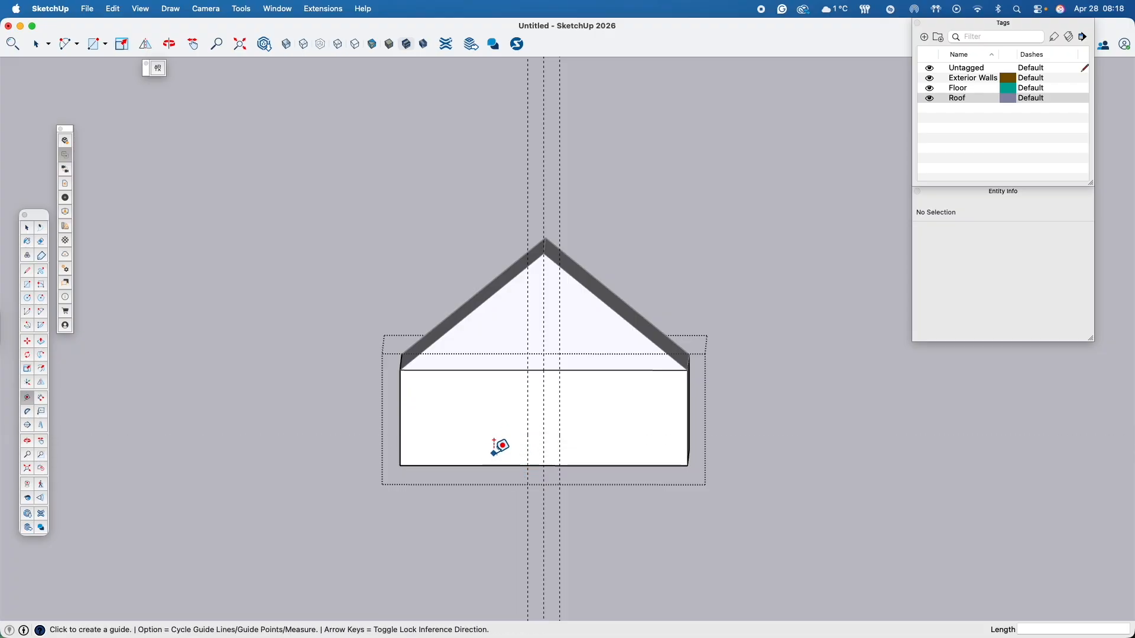
- Place a horizontal guide 80 inches above the front wall's bottom edge
click(503, 466)
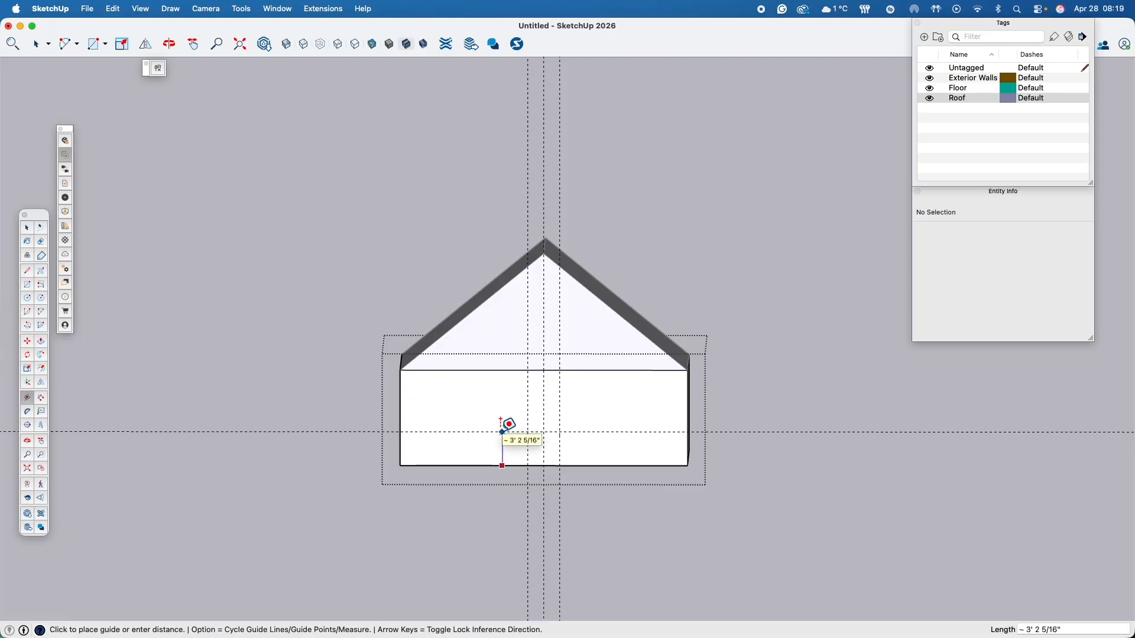
text(80)
key(Return)
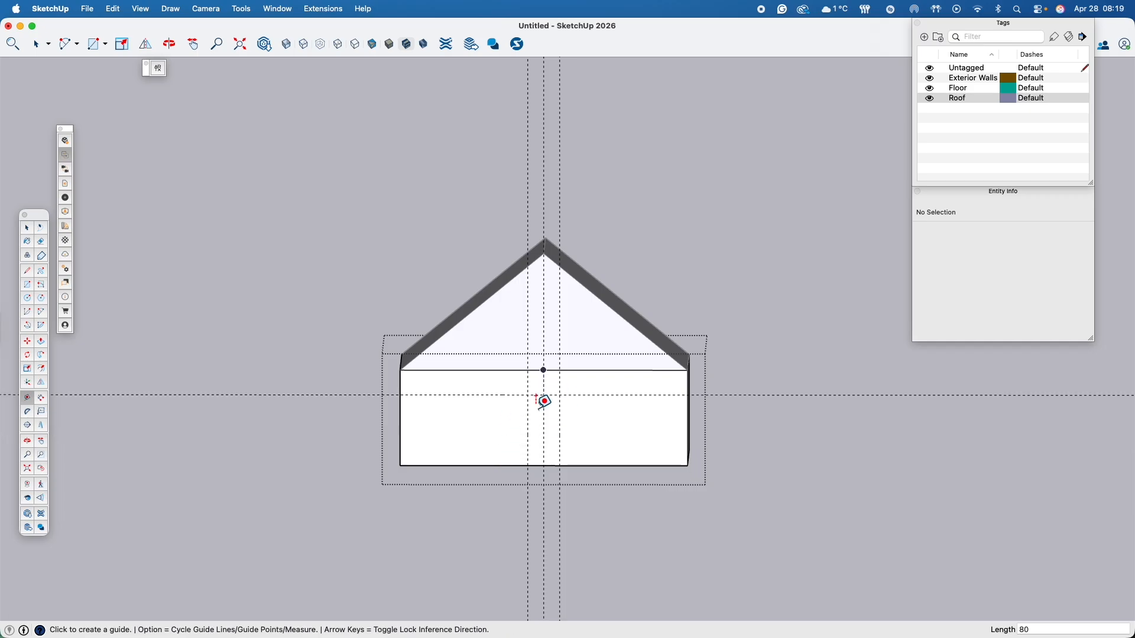
- Add vertical guides 36 inches in from the front wall's left edge and another 36 inches beyond that
click(543, 370)
click(400, 431)
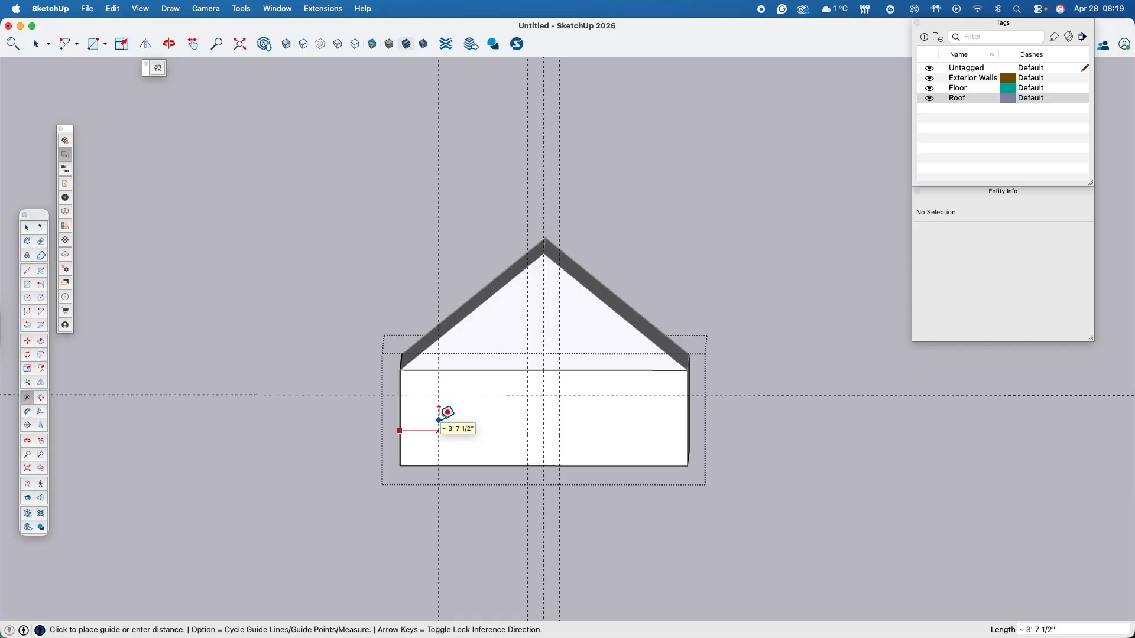
text(36)
key(Return)
click(433, 439)
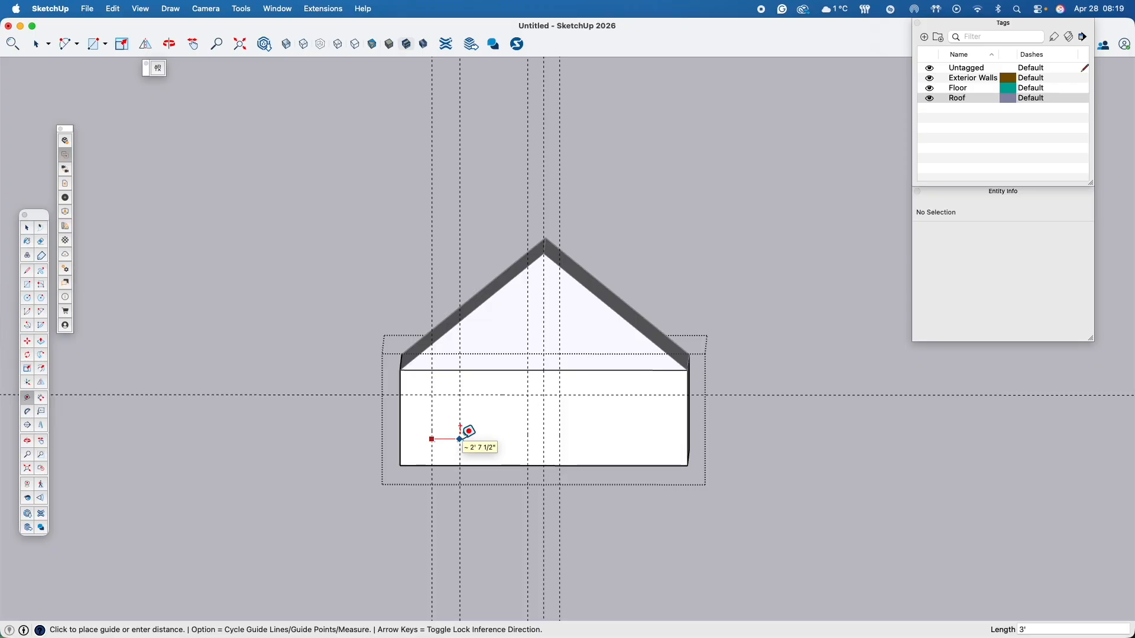
text(36)
key(Return)
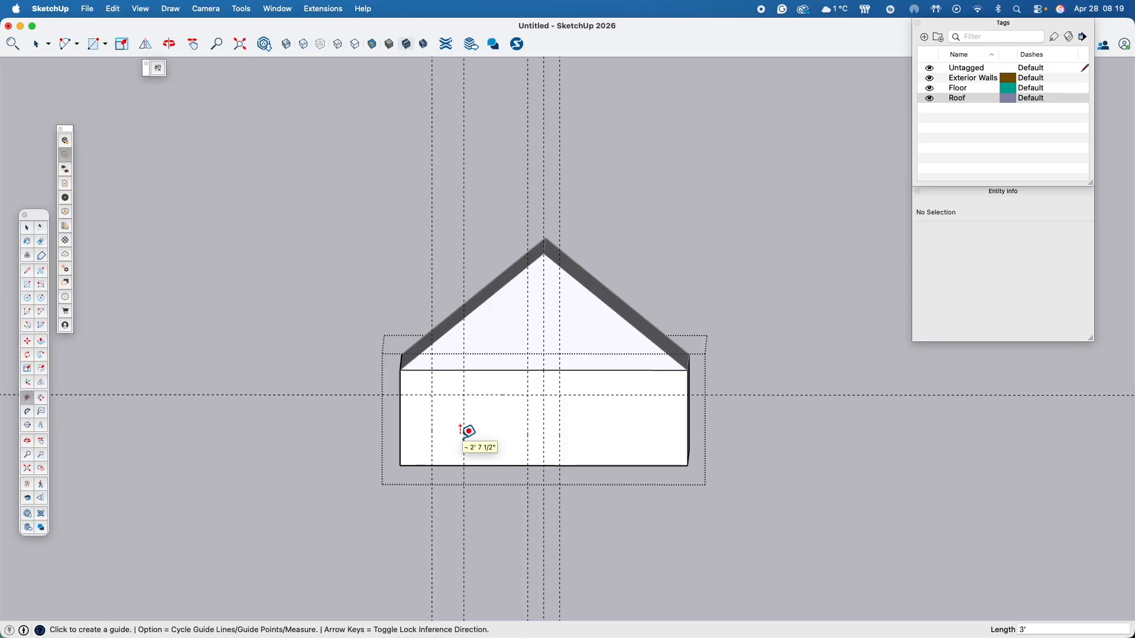
- Add vertical guides 36 inches in from the front wall's right edge and 36 inches further inward
click(687, 418)
text(36)
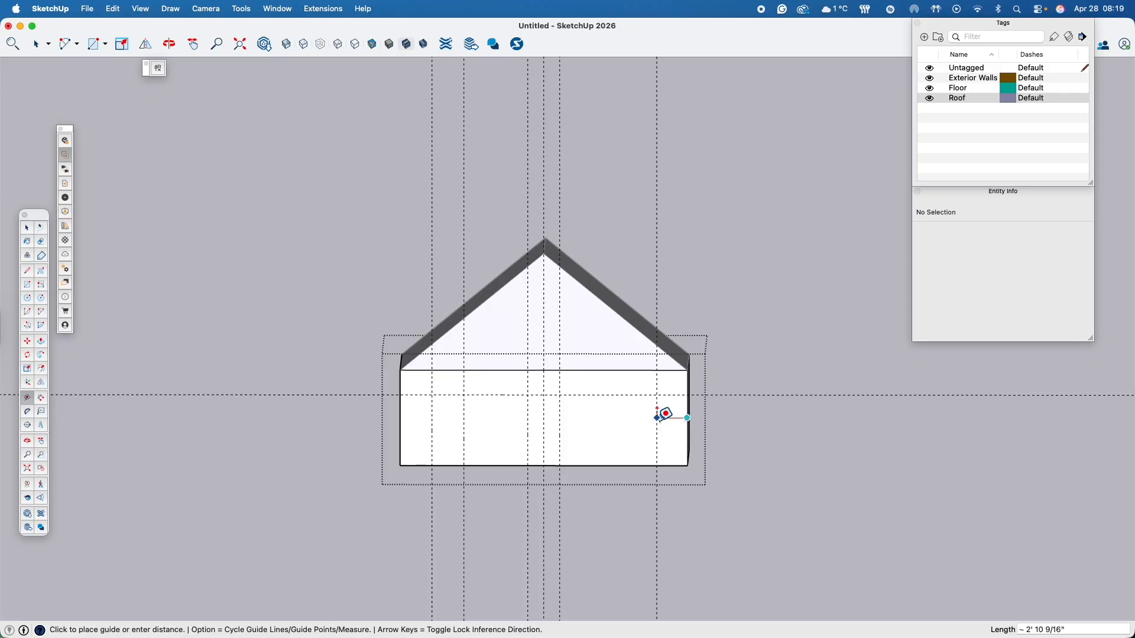
key(Return)
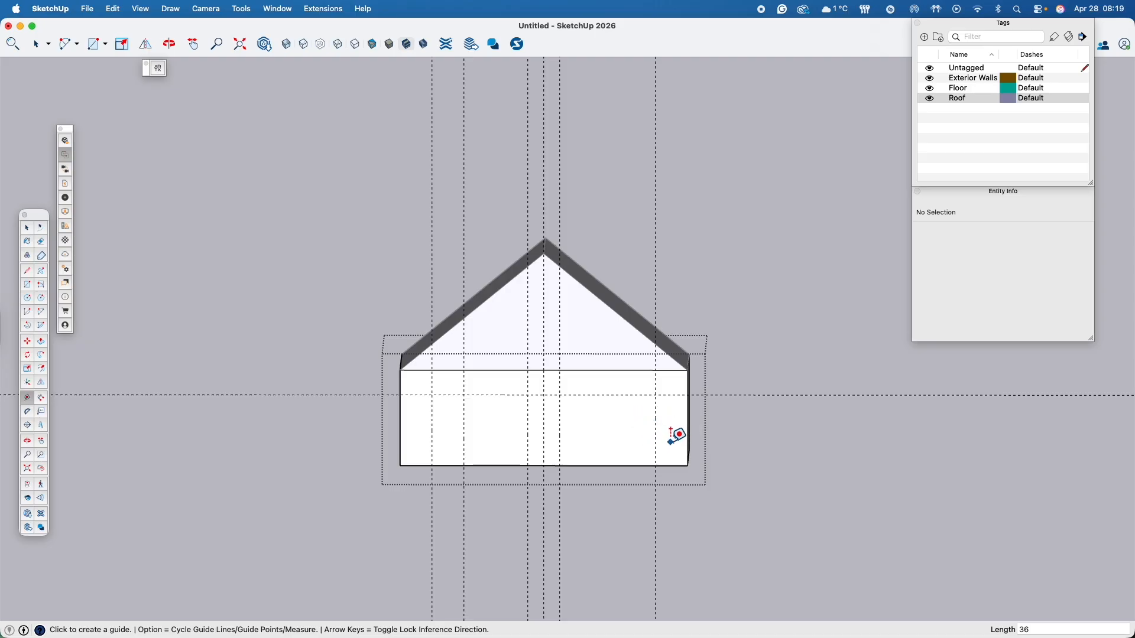
click(655, 446)
text(36)
key(Return)
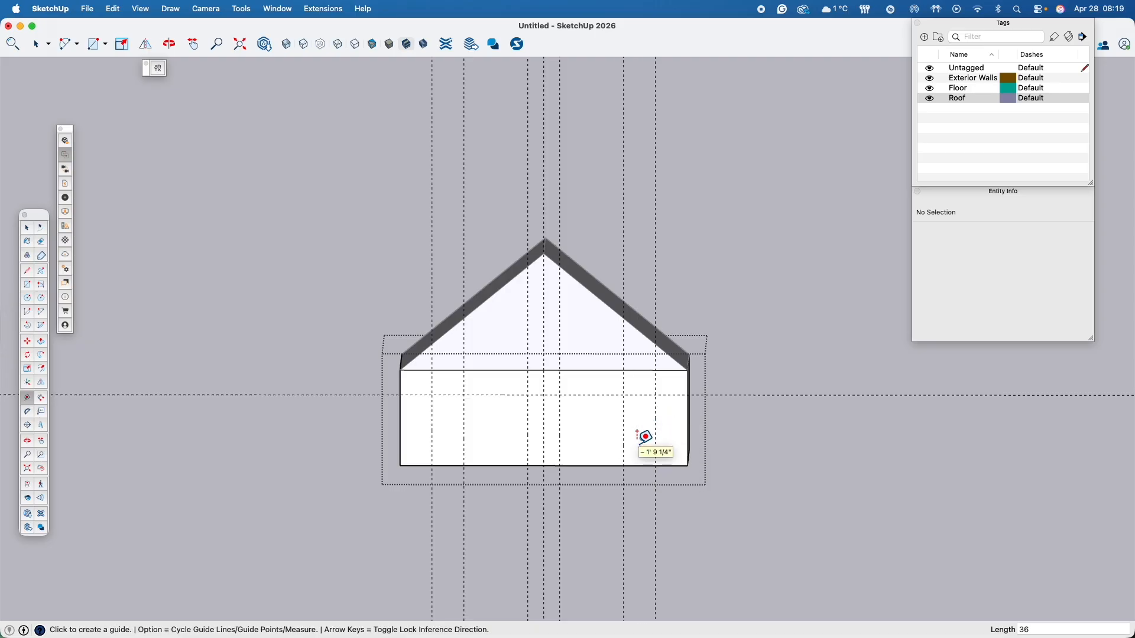
- Add horizontal guides on the front wall, 36 inches above its bottom edge and 30 inches above that guide
click(488, 465)
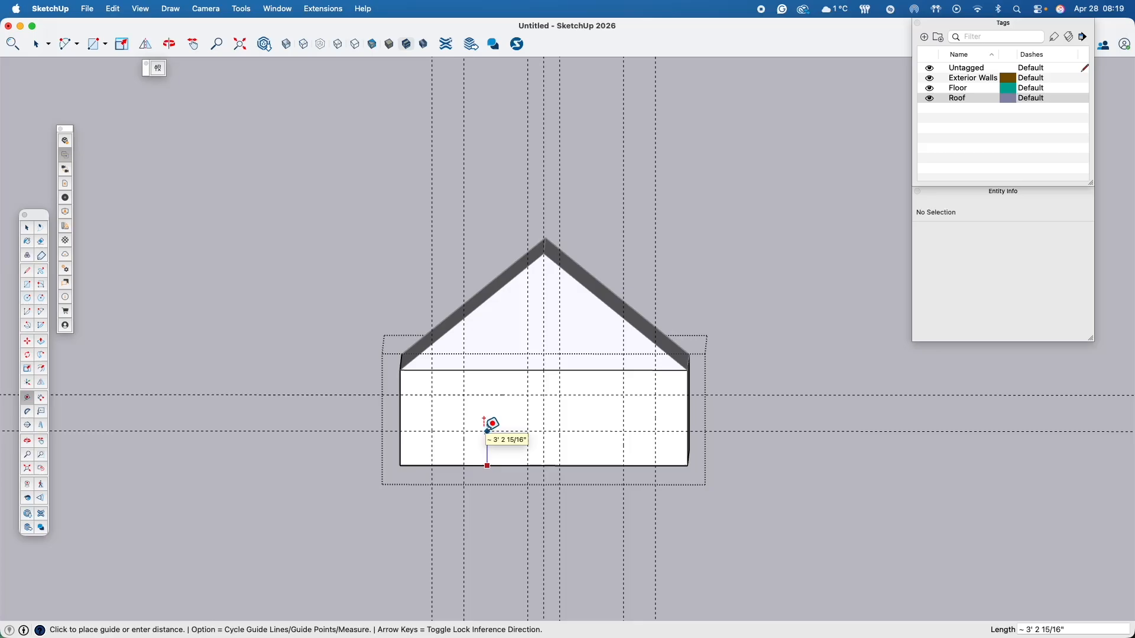
text(36)
key(Return)
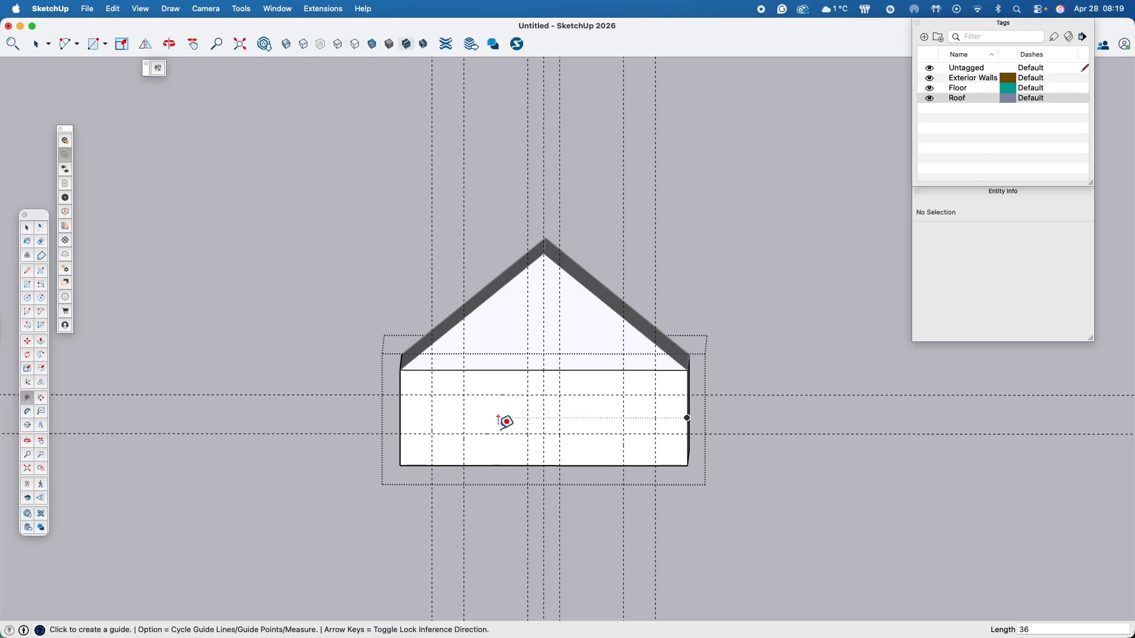
click(489, 434)
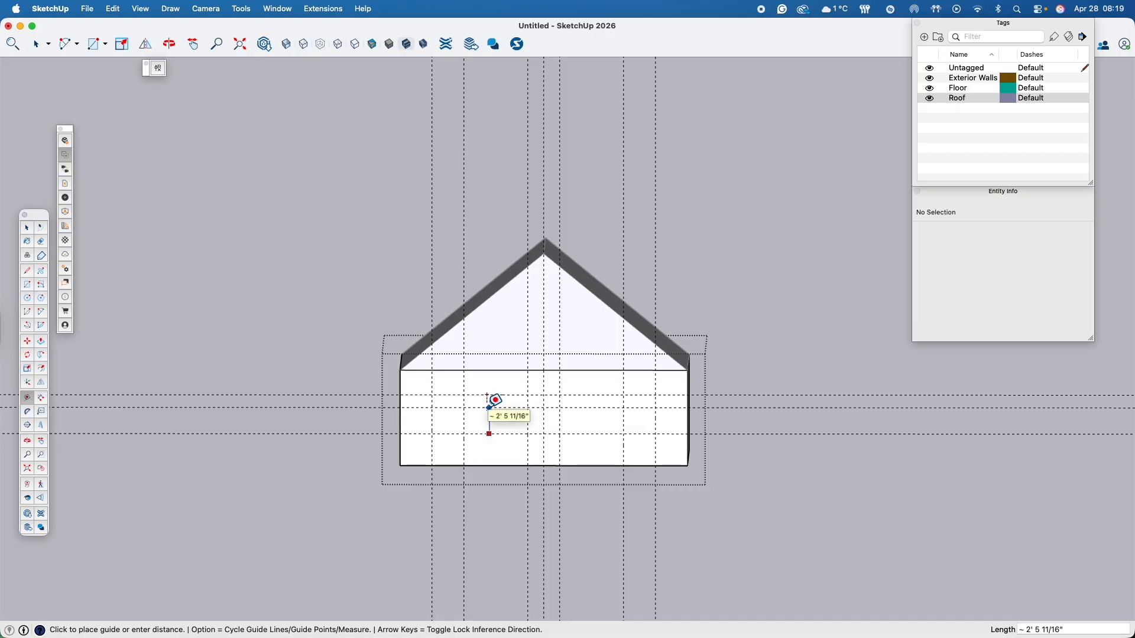
text(30)
key(Return)
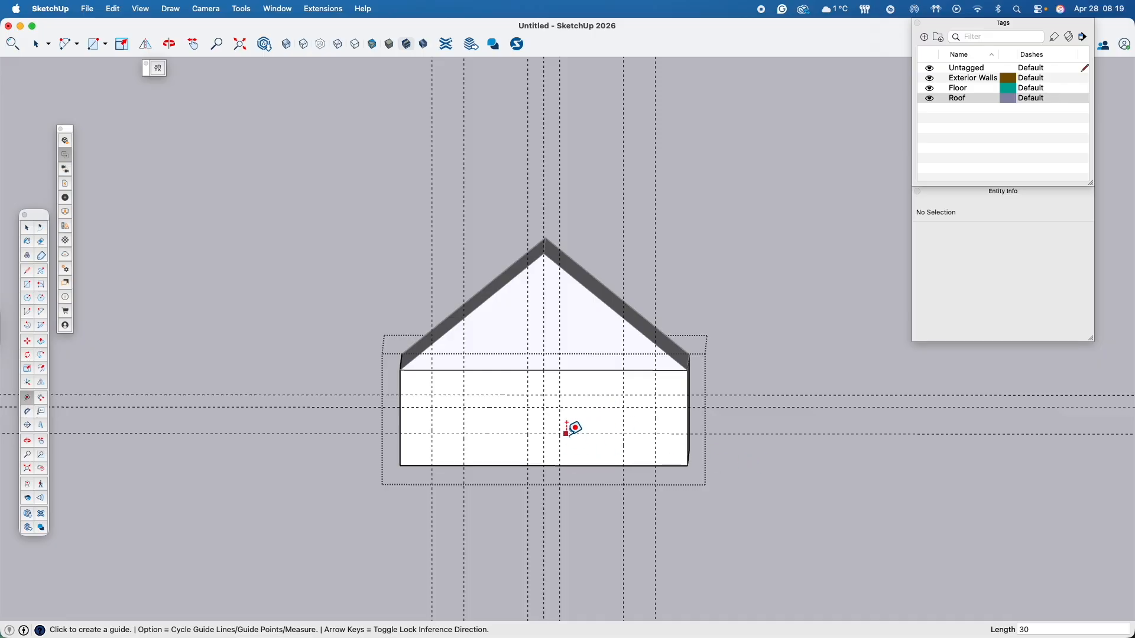
- Close and reopen the exterior walls group, and select the front wall face below the gable
click(688, 418)
key(space)
click(452, 423)
click(749, 423)
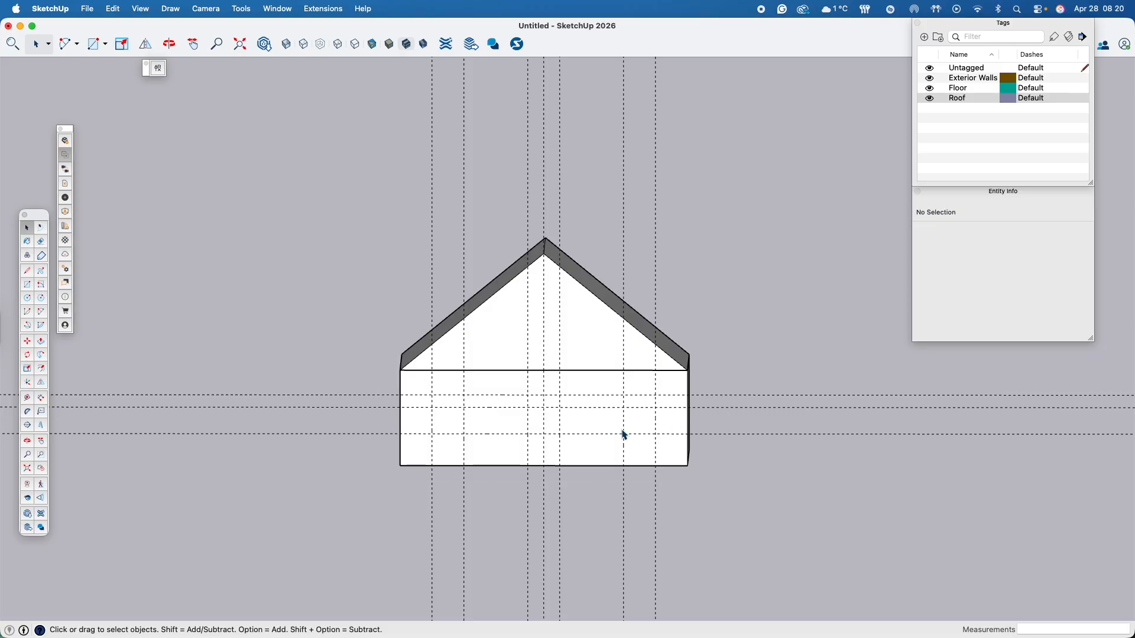
double_click(519, 451)
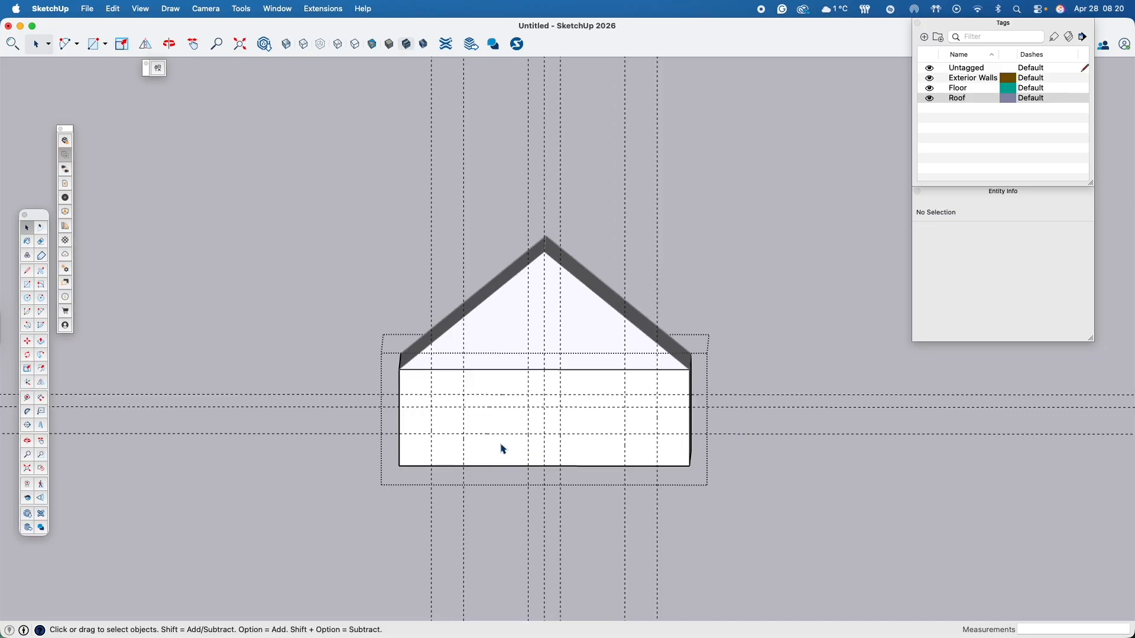
scroll(499, 441, up, 2)
scroll(494, 428, up, 2)
middle_drag(495, 437, 414, 414)
click(339, 409)
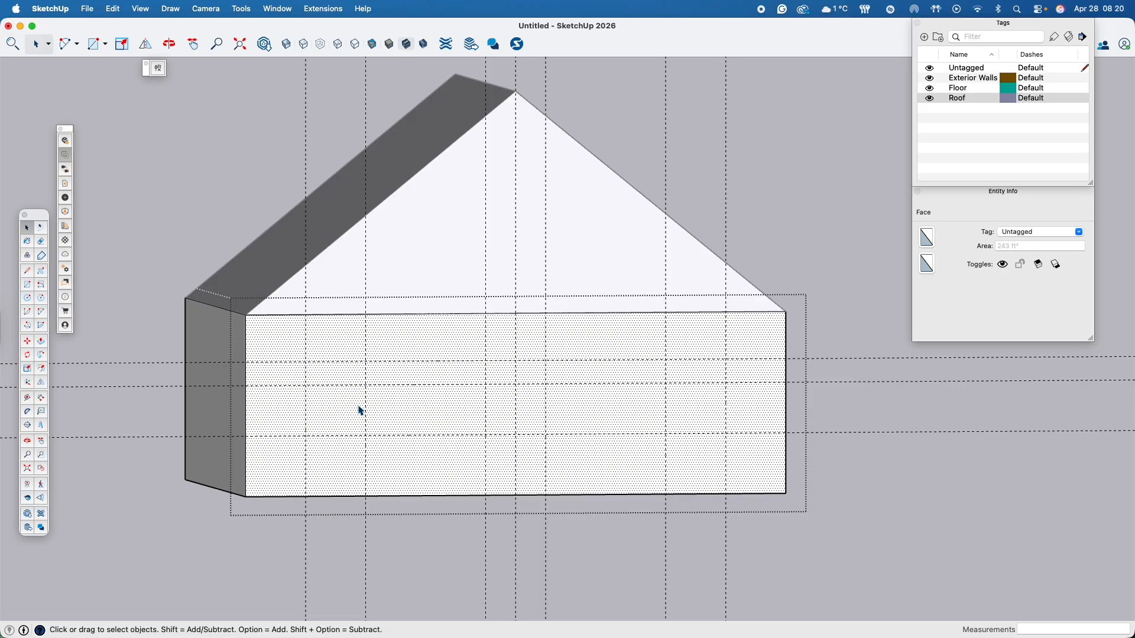
middle_drag(346, 415, 298, 418)
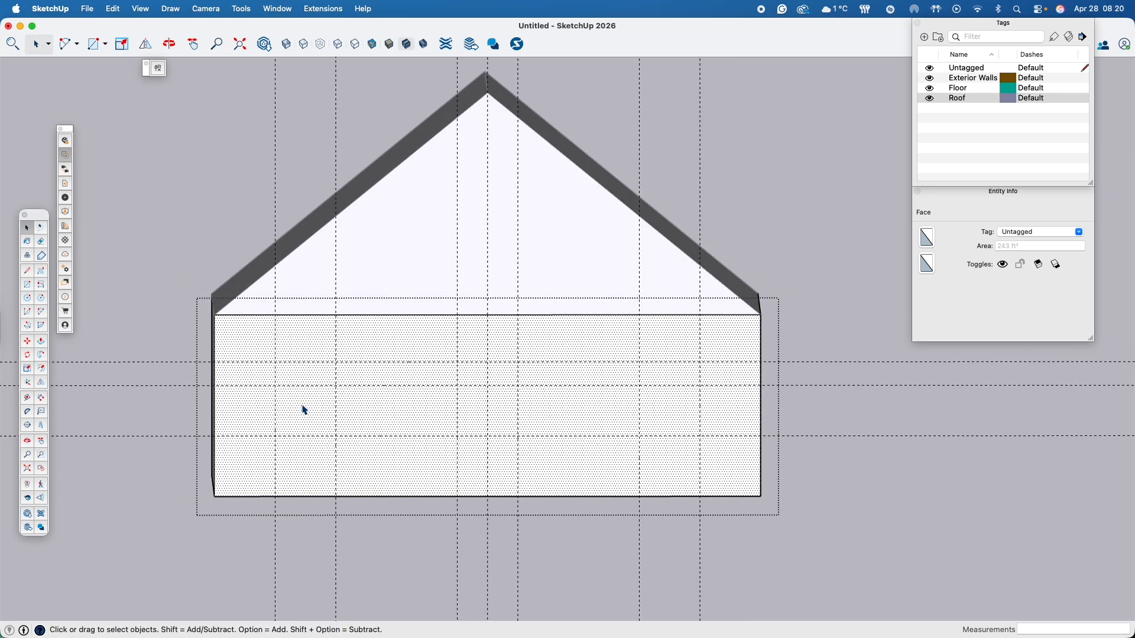
scroll(305, 410, up, 2)
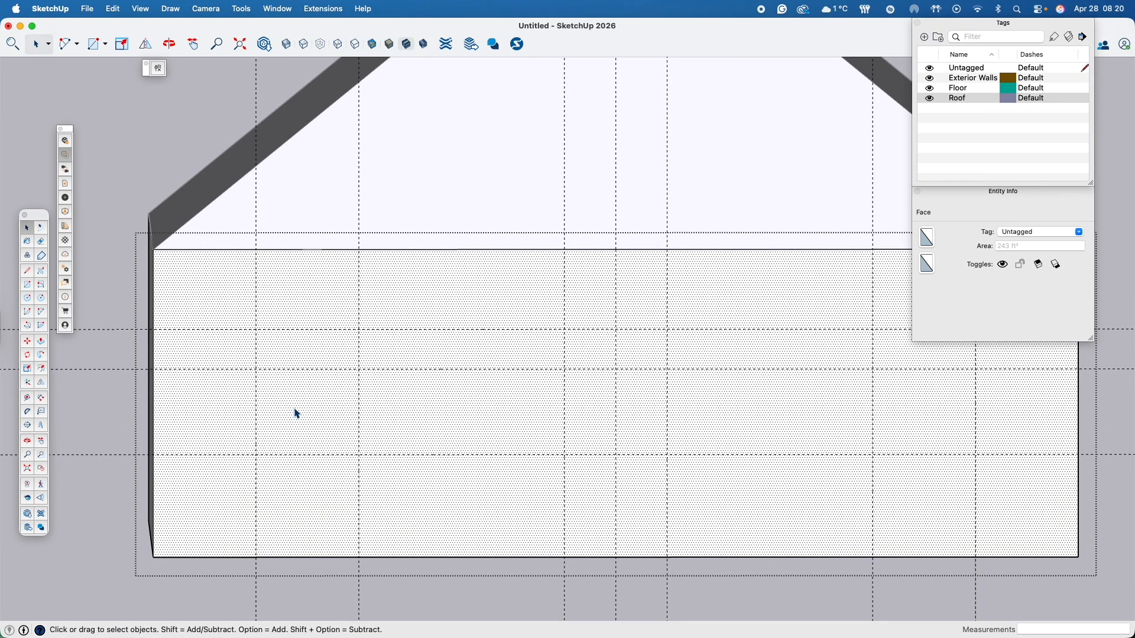
scroll(273, 371, down, 1)
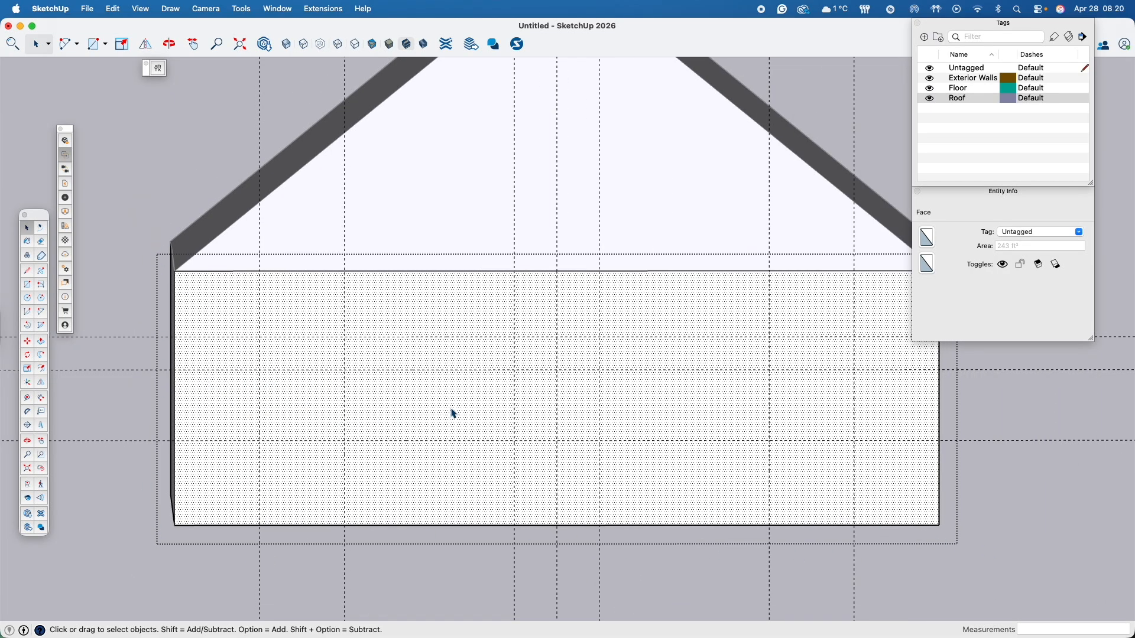
middle_drag(359, 412, 304, 411)
middle_drag(629, 425, 763, 425)
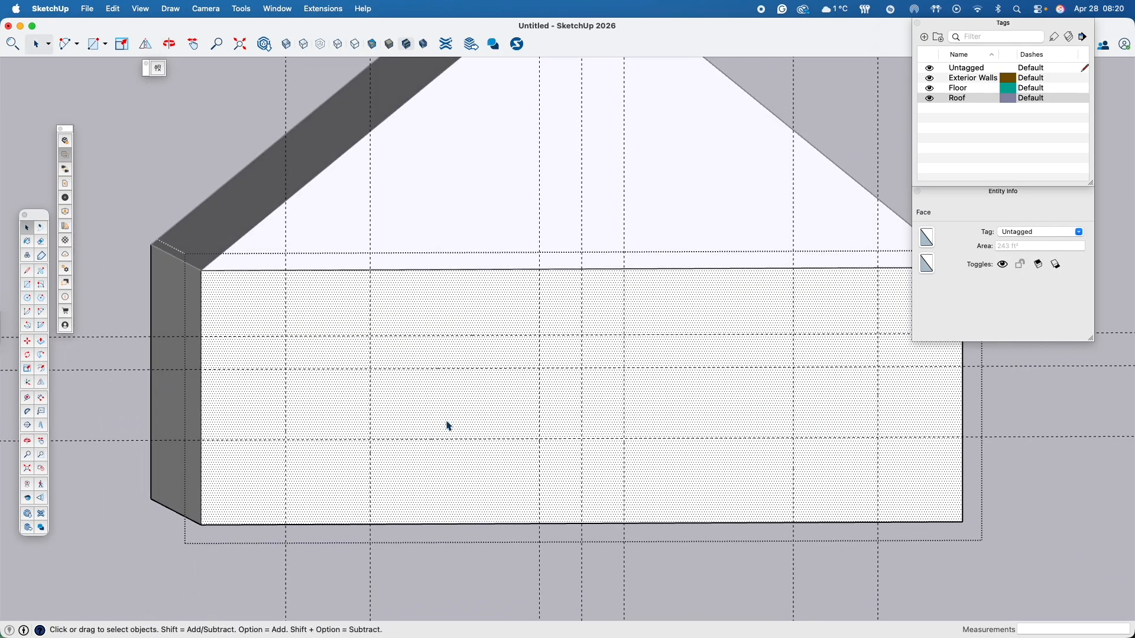
- Draw two 3' by 2' 6" window rectangles at the guide intersections on both sides of the front wall
key(r)
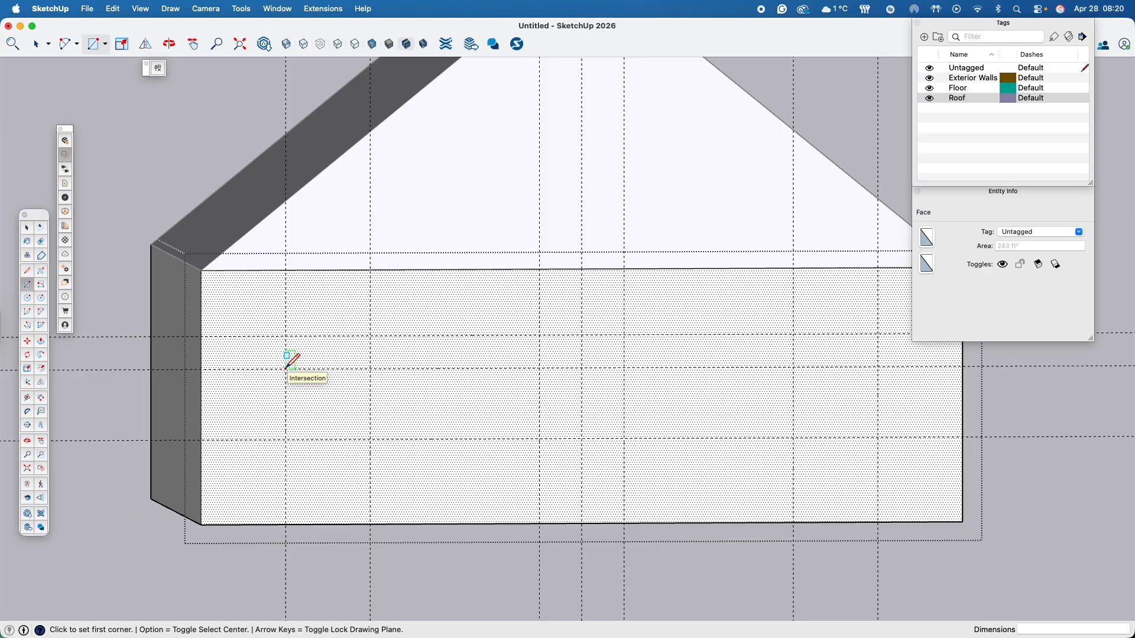
click(285, 369)
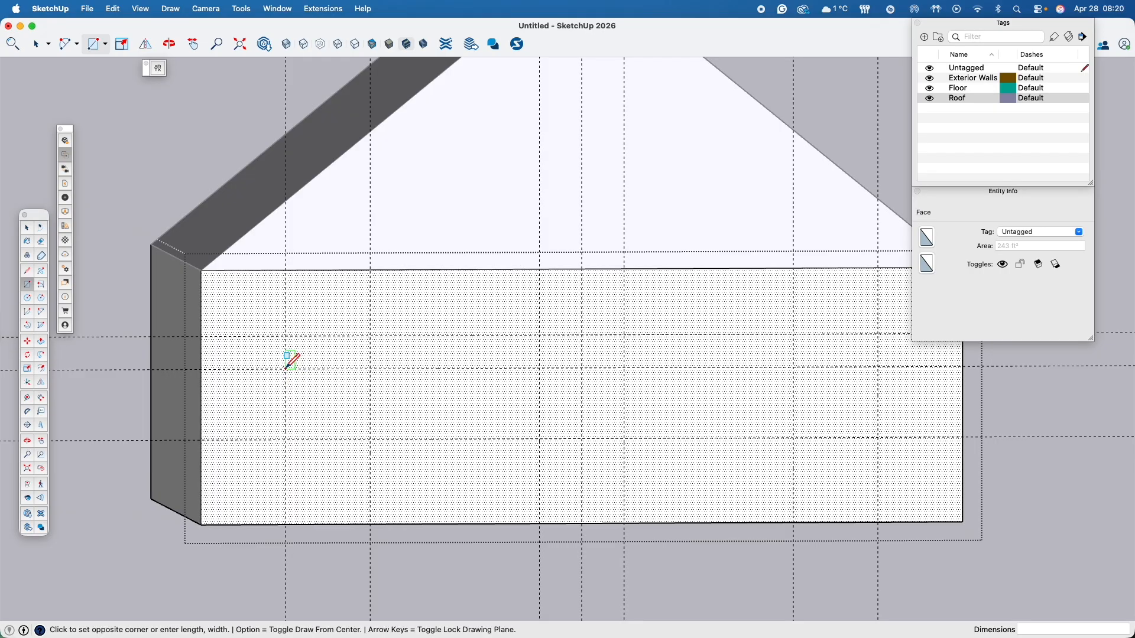
click(368, 439)
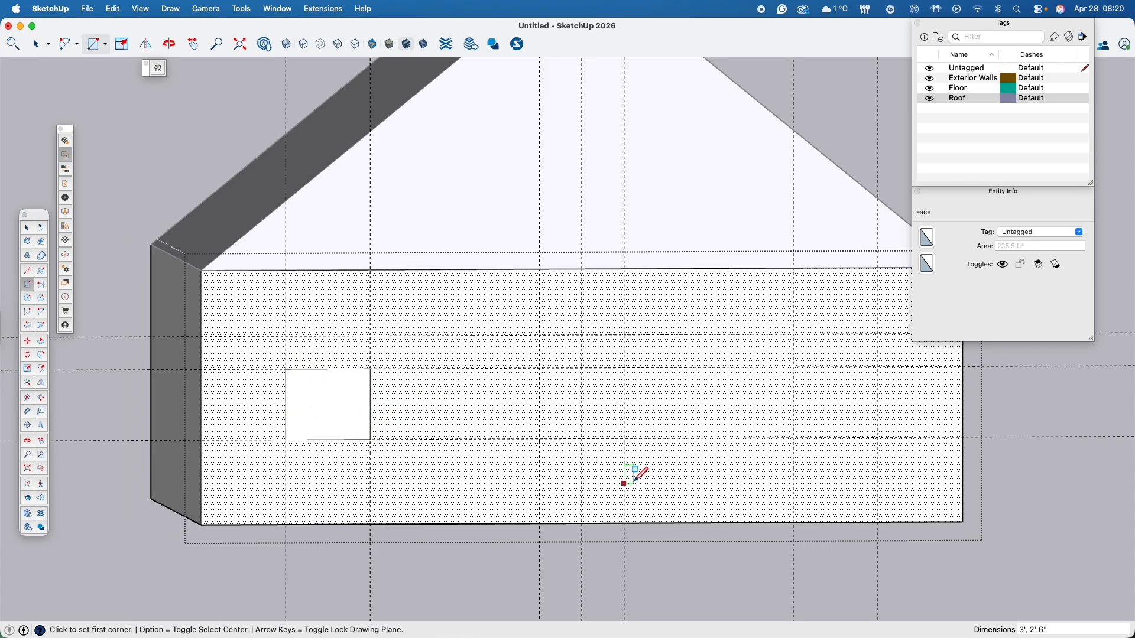
click(793, 367)
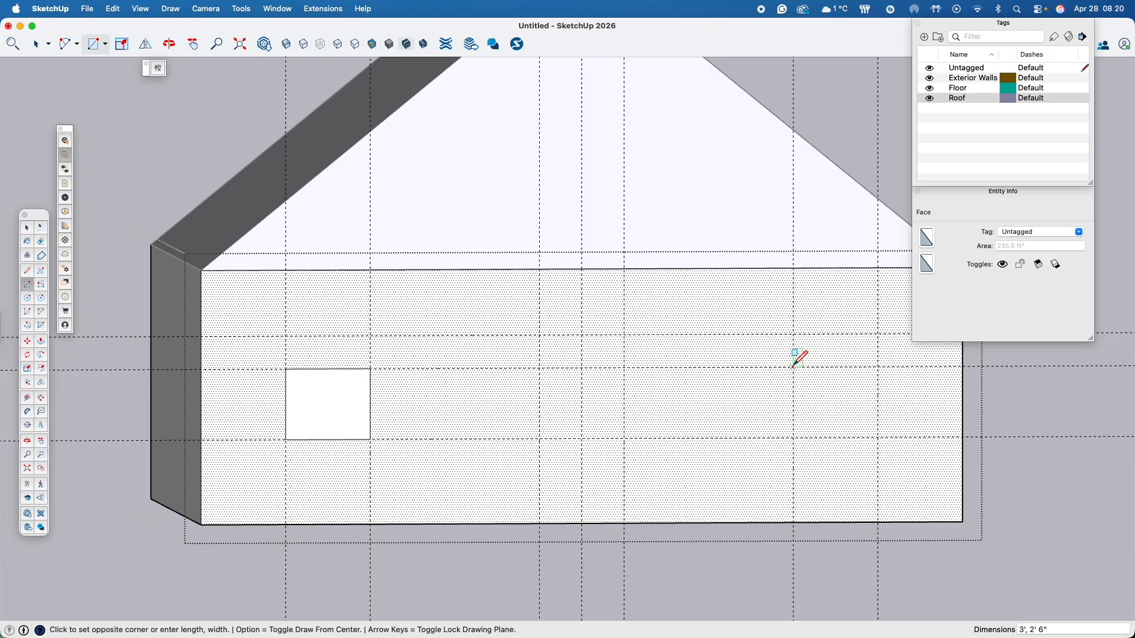
click(878, 437)
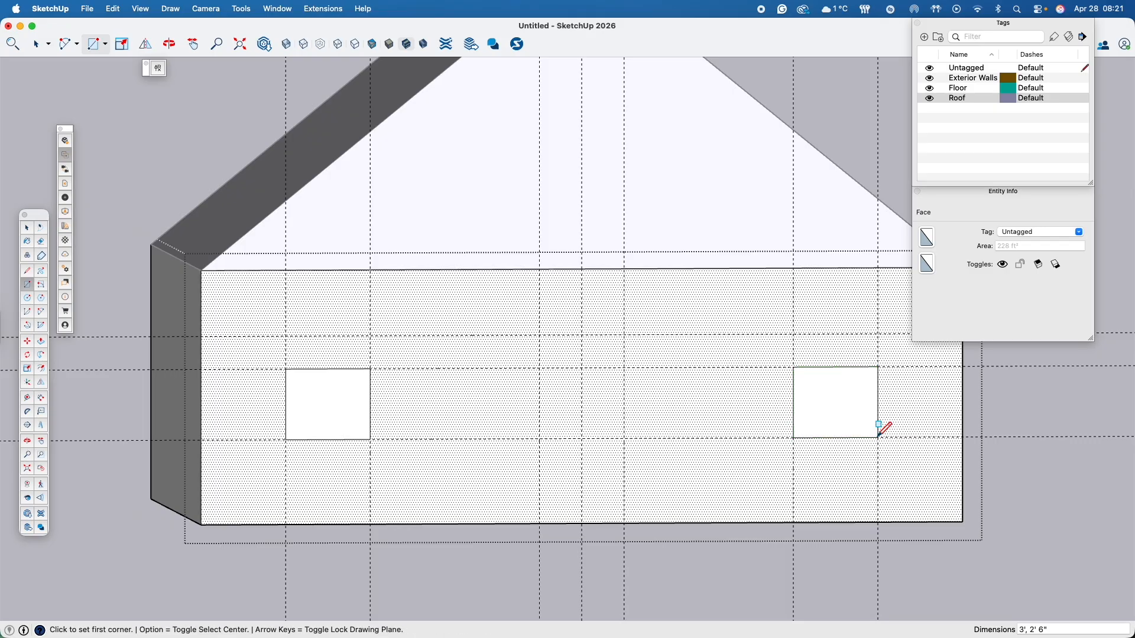
- Draw a 3' by 6' 8" door rectangle between the central guides, down to the front wall's bottom edge
click(540, 335)
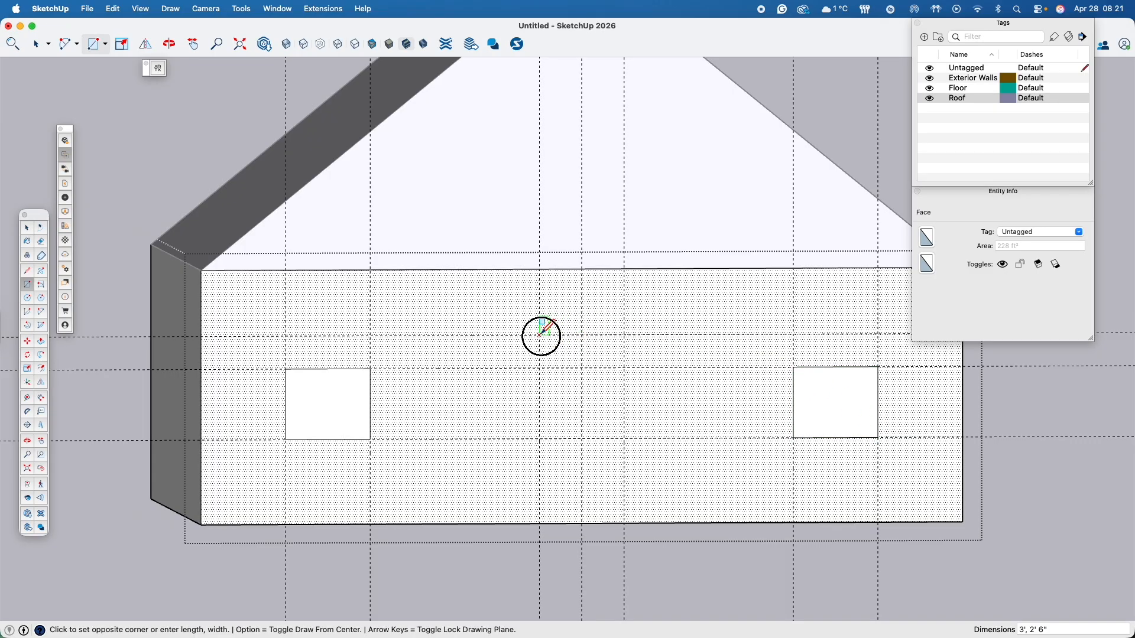
click(625, 523)
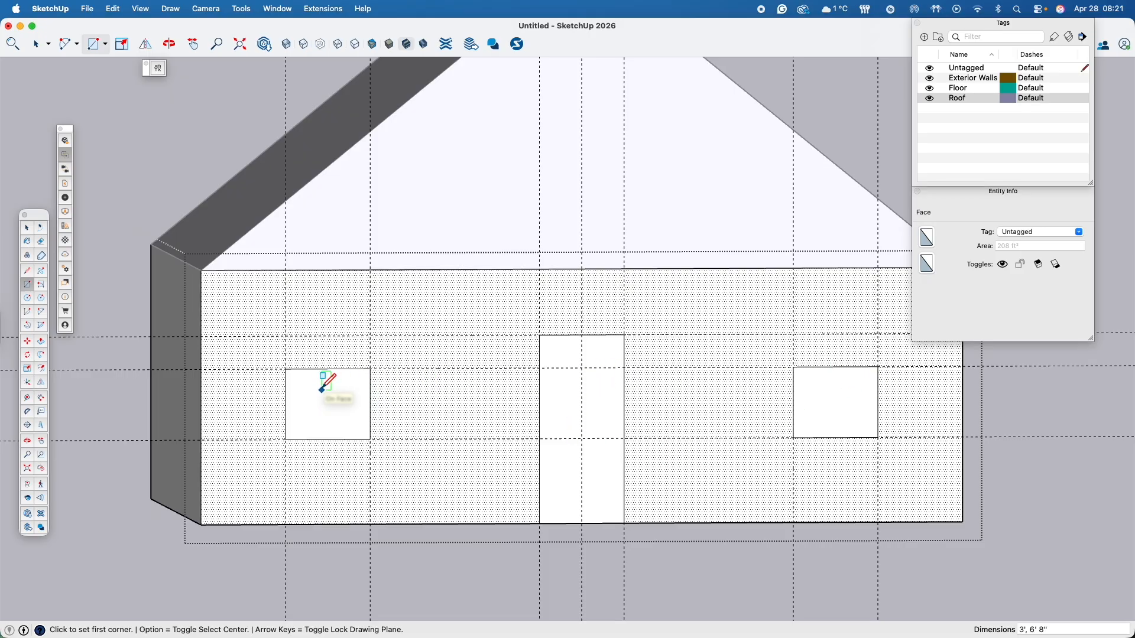
key(space)
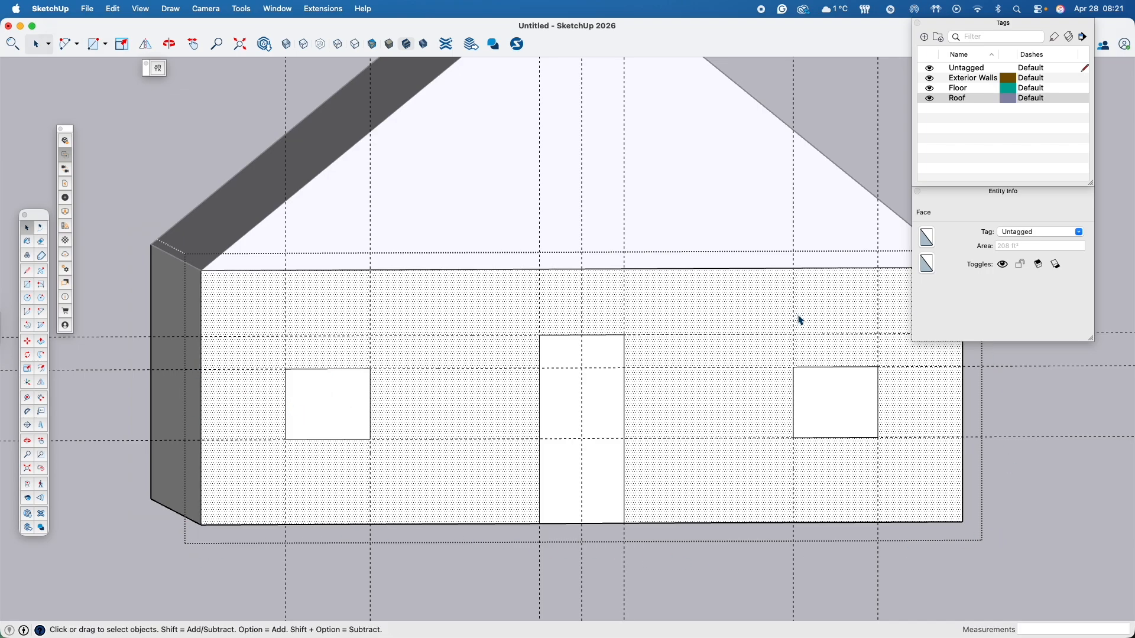
- Push the left window rectangle 1' inward through the front wall
click(332, 412)
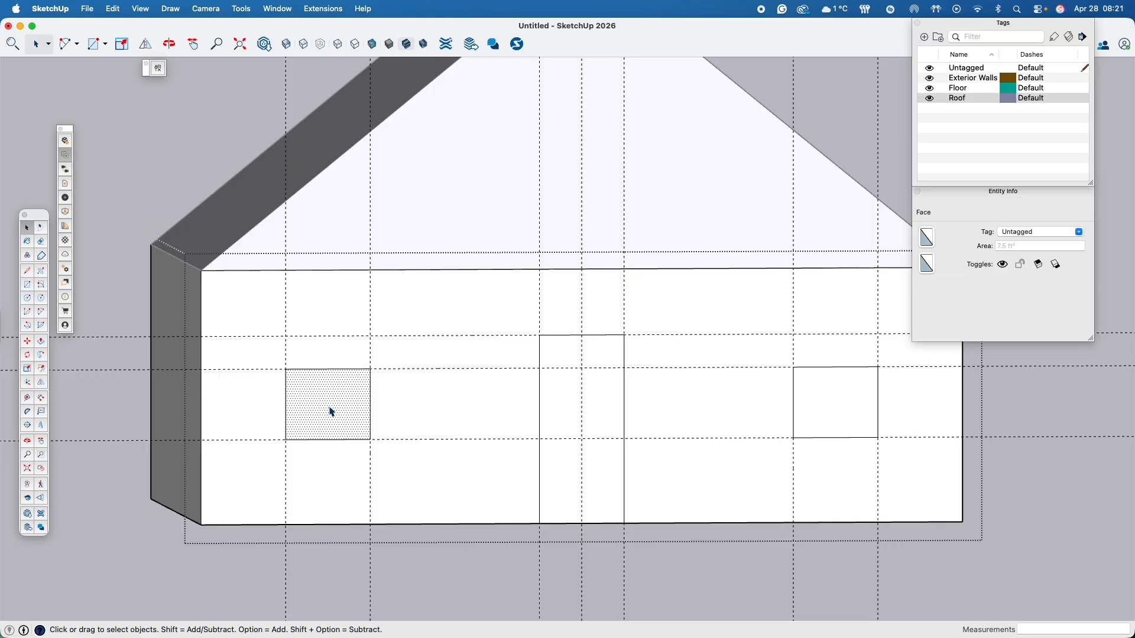
key(p)
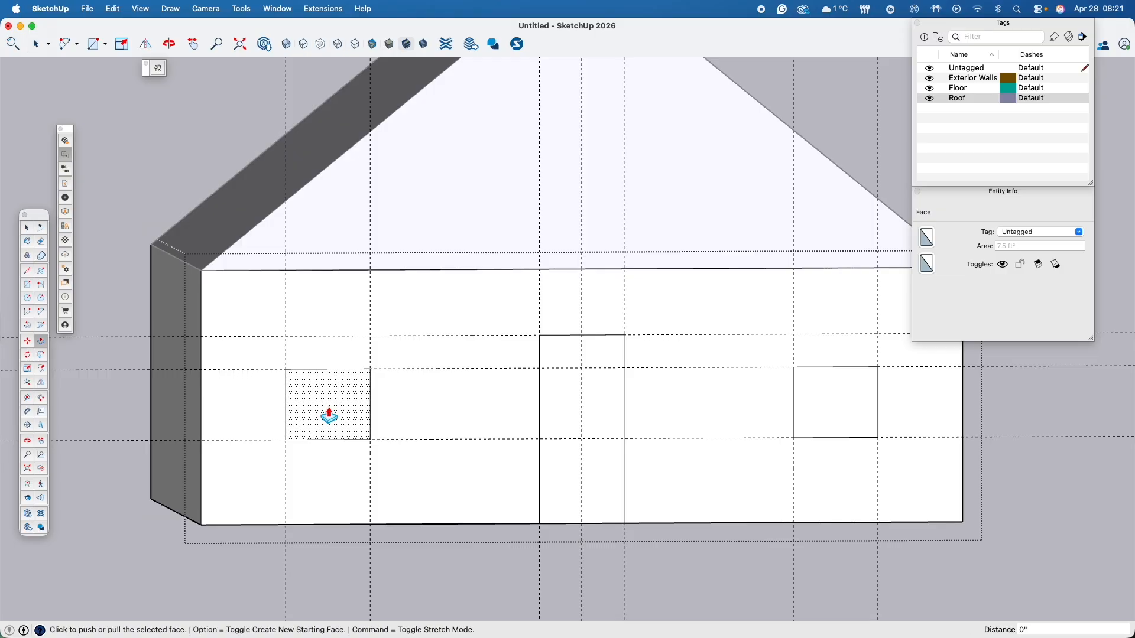
click(329, 416)
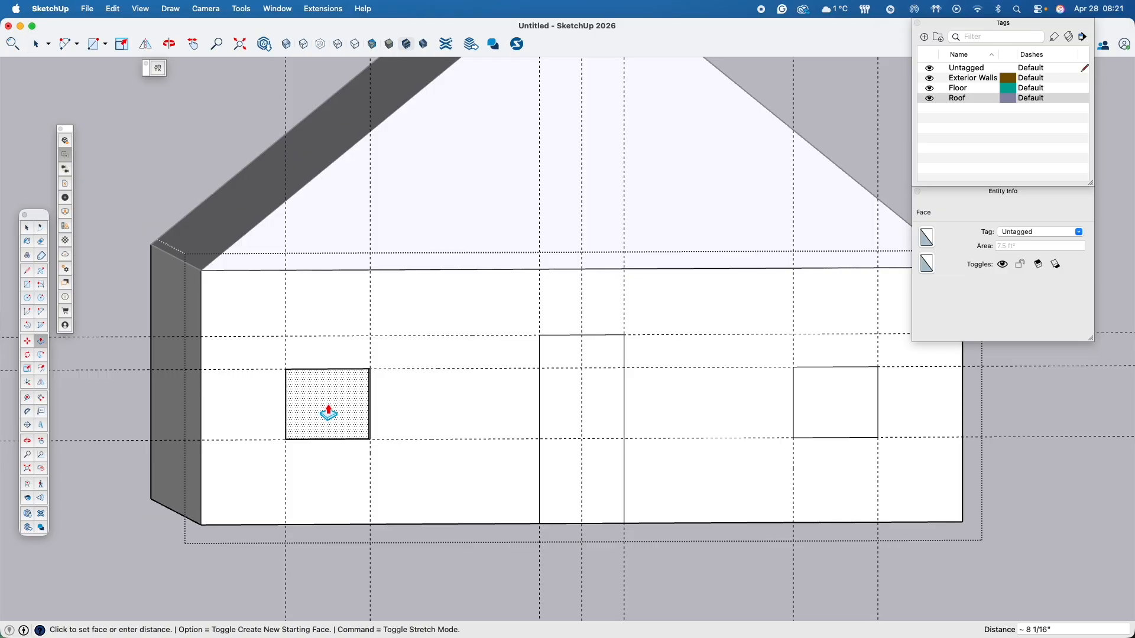
text(1)
key(Return)
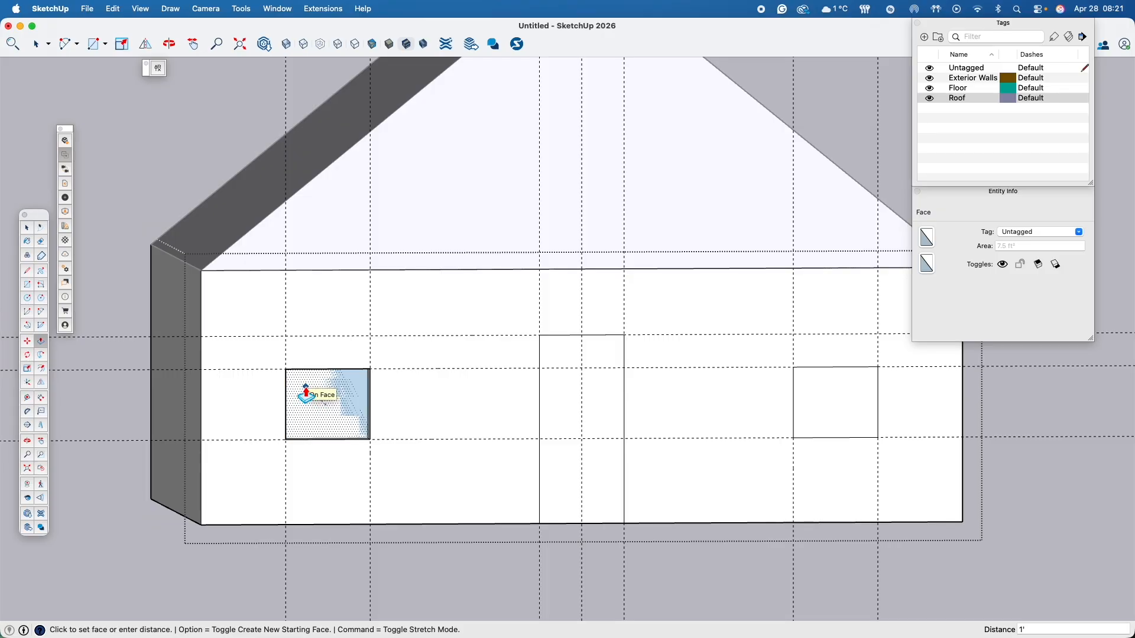
click(304, 396)
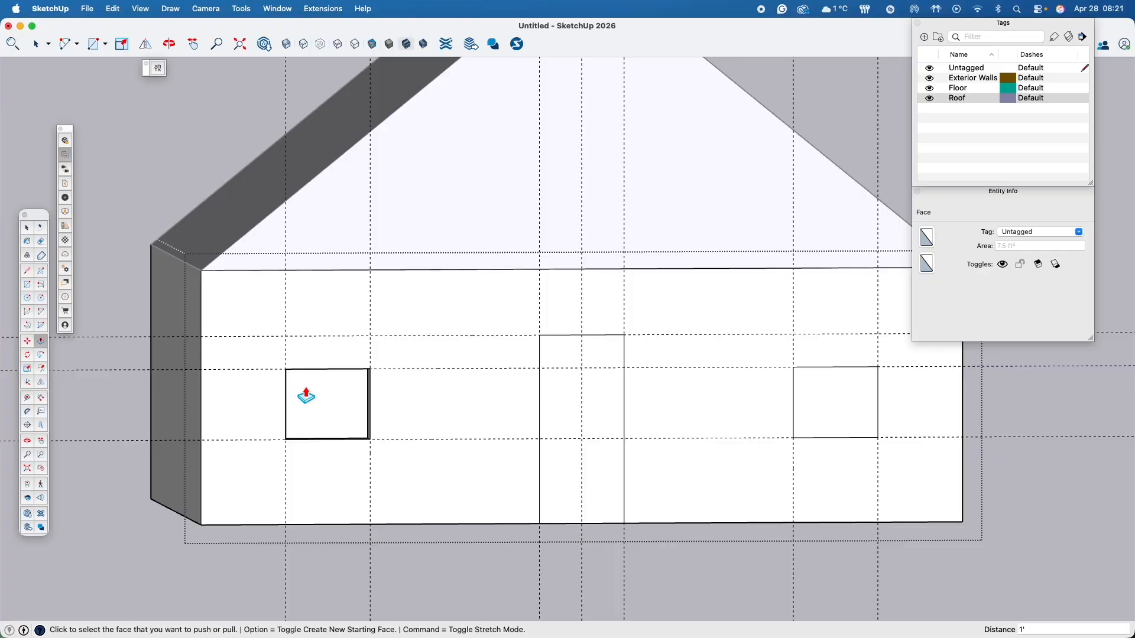
- Repeat the 1' push on the central door rectangle to cut the doorway through the front wall
middle_drag(349, 456, 377, 465)
drag(378, 466, 414, 443)
key(p)
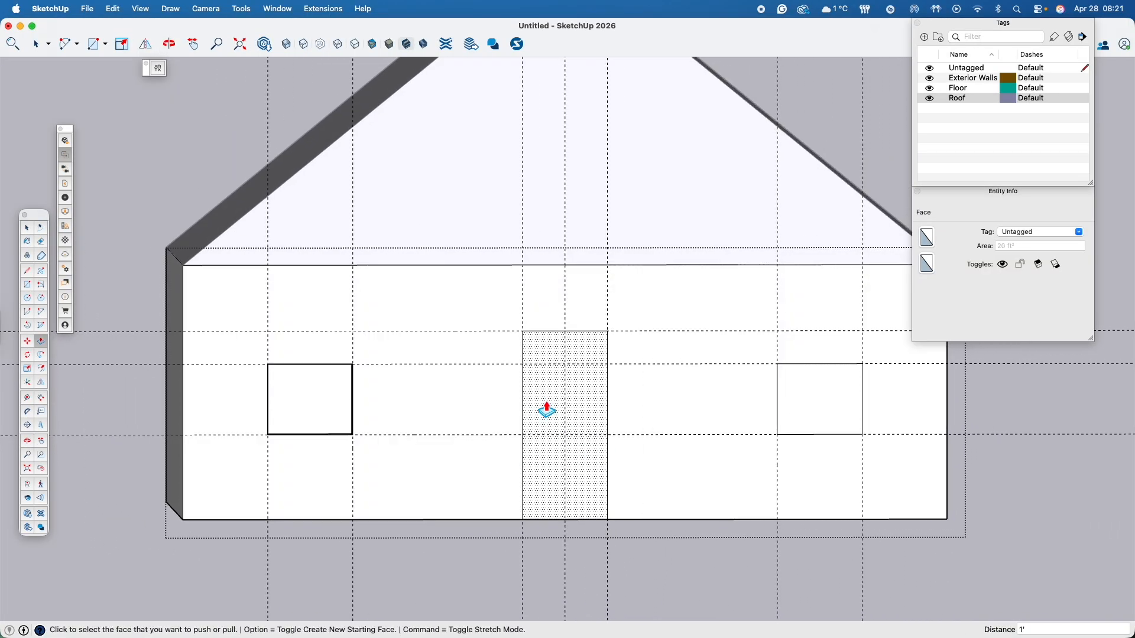
scroll(547, 411, up, 3)
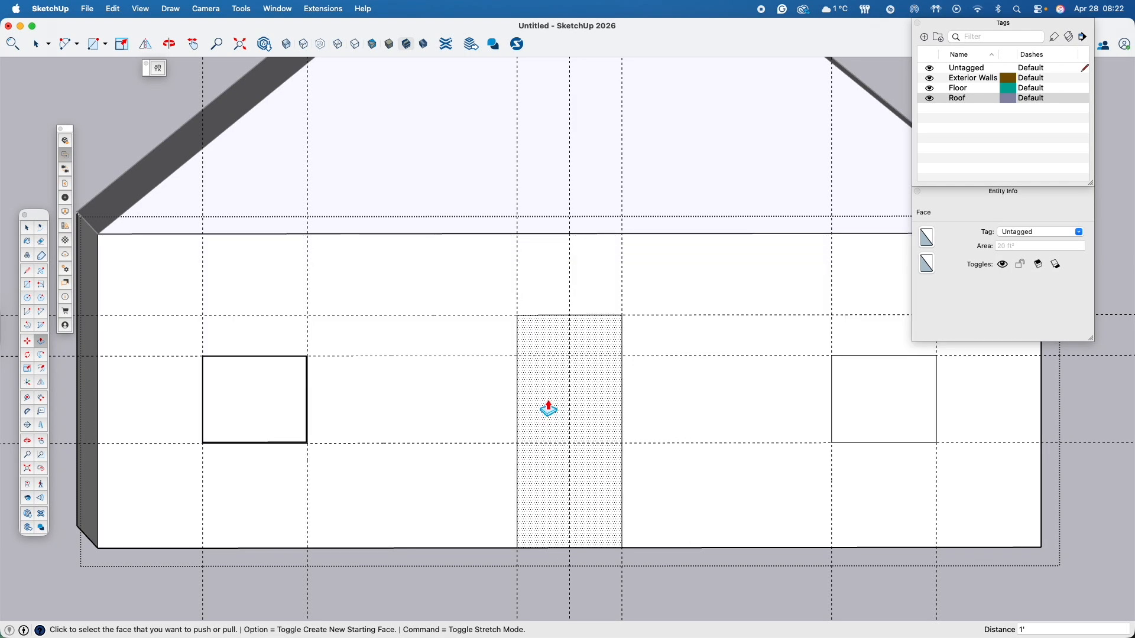
double_click(547, 424)
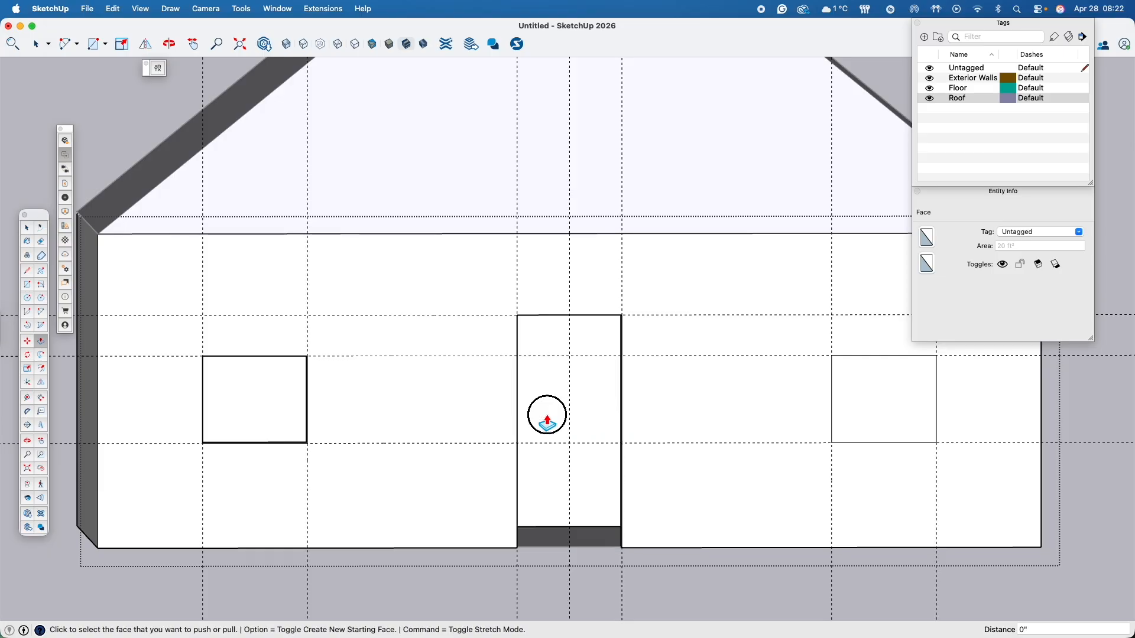
- Push the right window rectangle 1' inward through the front wall, taking the depth from the doorway's inner edge
middle_drag(547, 423, 418, 462)
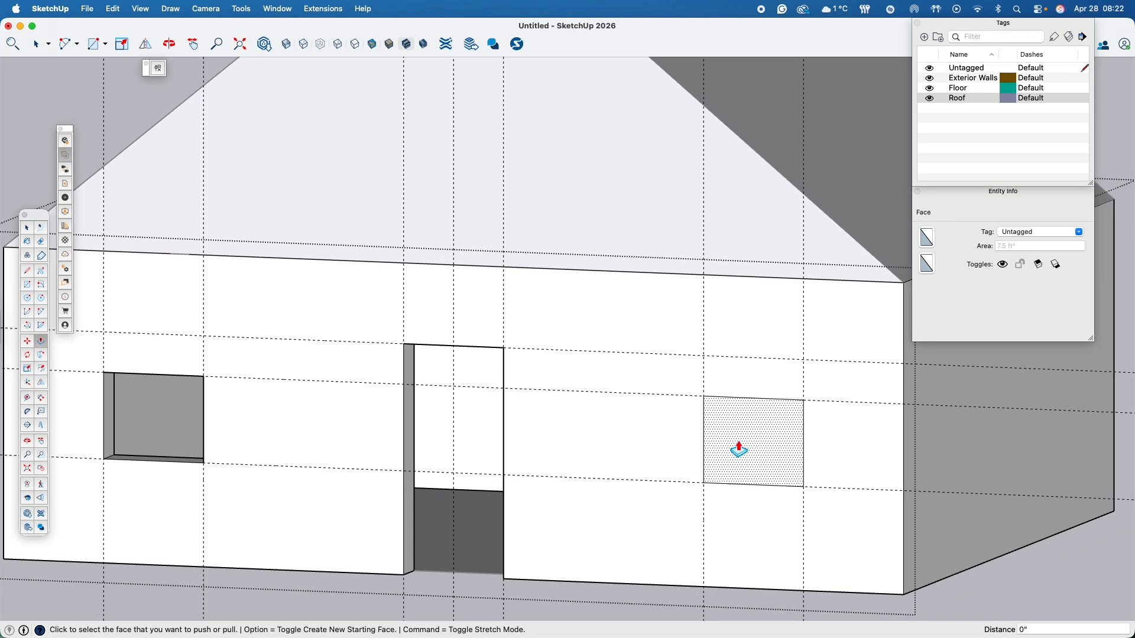
click(739, 451)
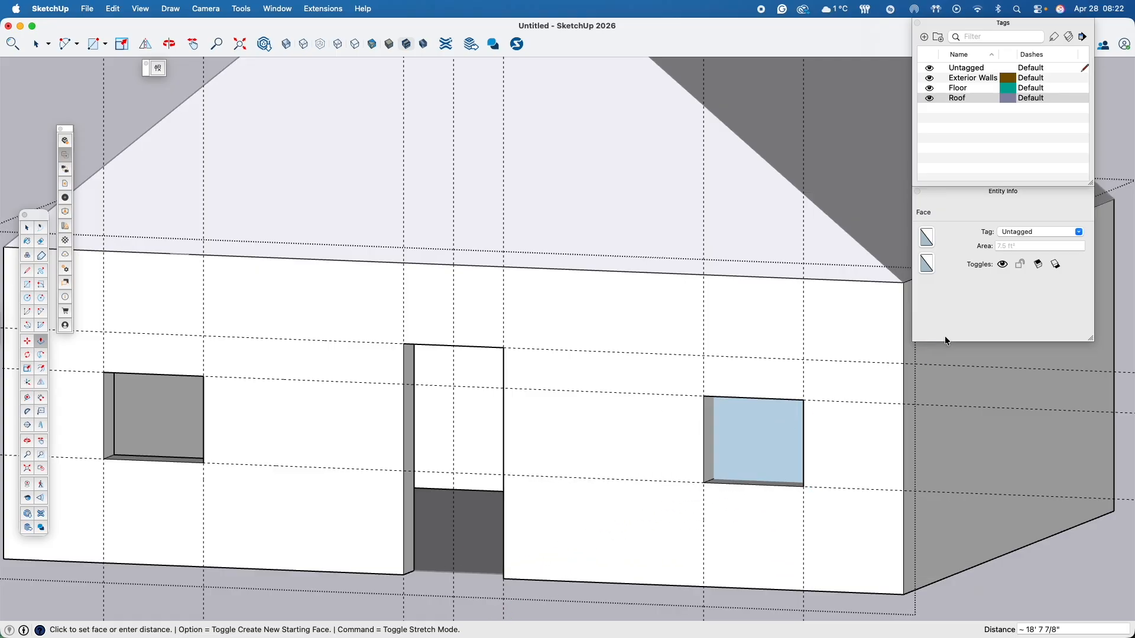
middle_drag(996, 389, 443, 440)
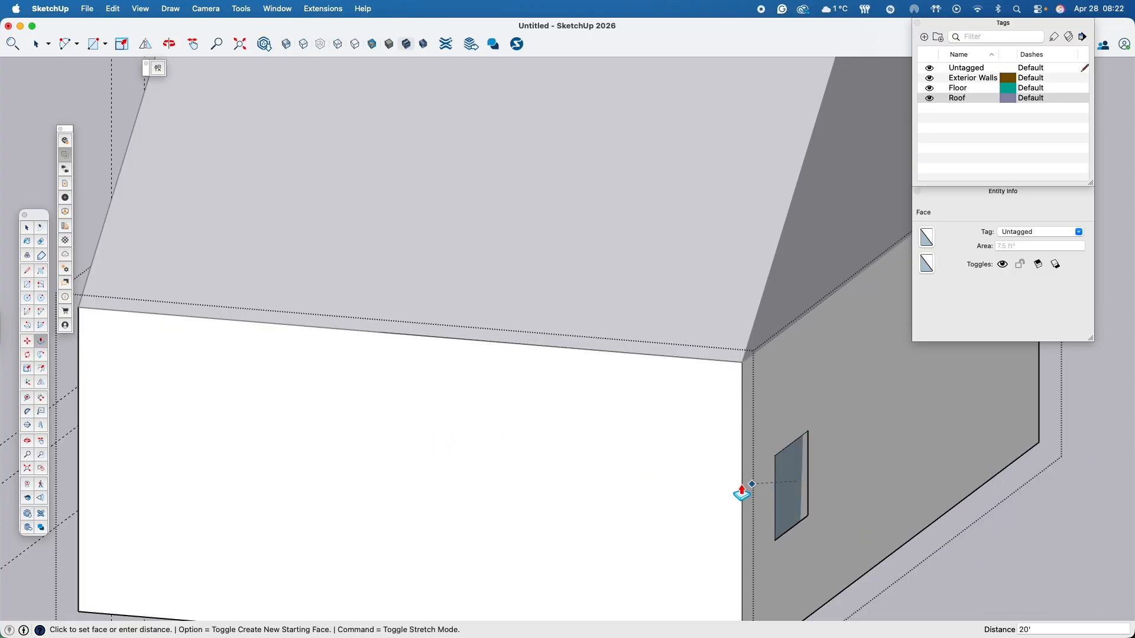
middle_drag(499, 468, 1055, 472)
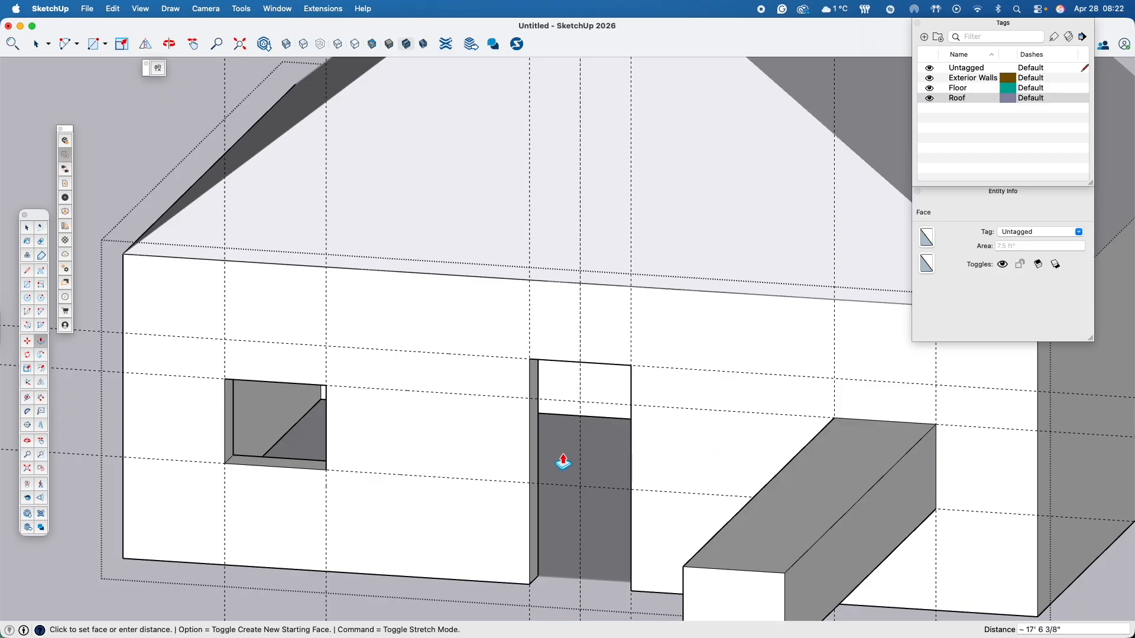
click(539, 464)
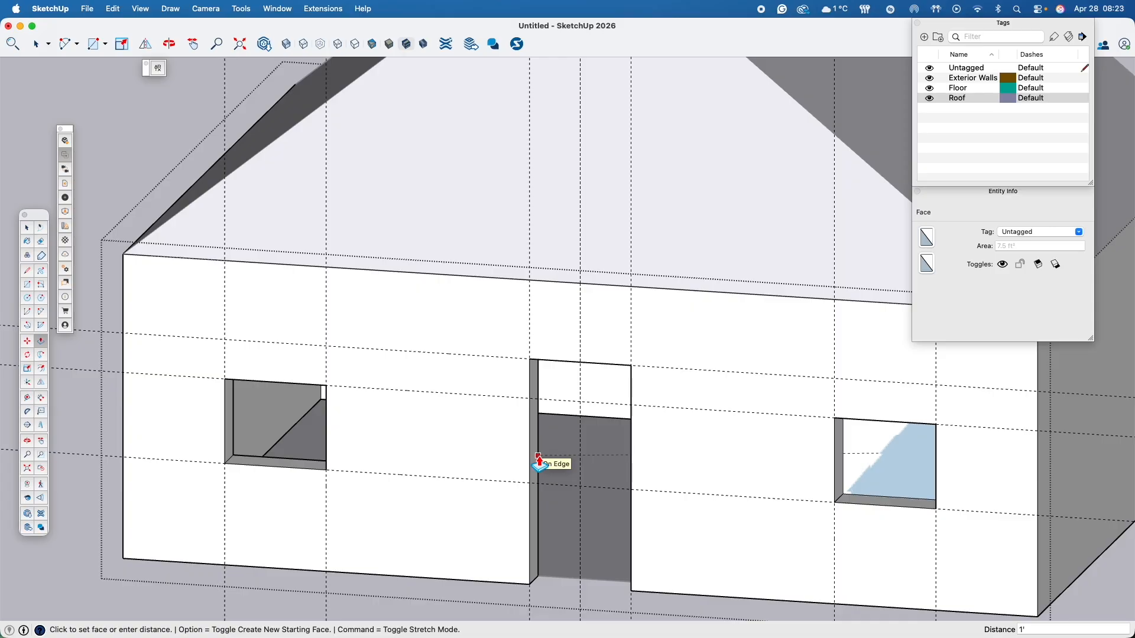
click(538, 456)
middle_drag(539, 458, 476, 460)
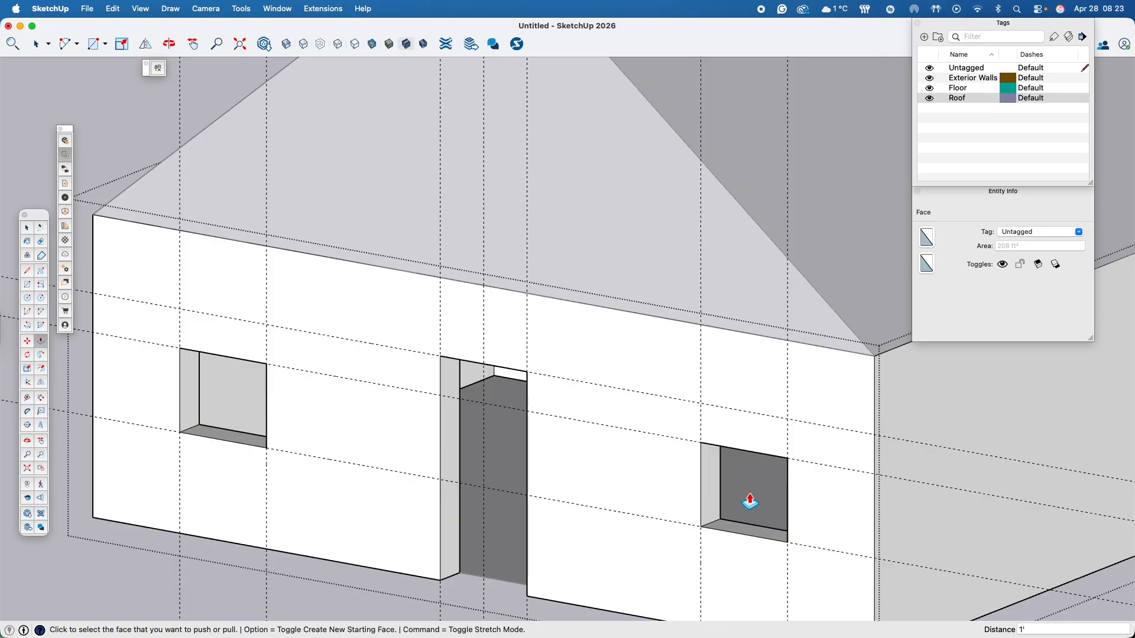
middle_drag(713, 519, 775, 482)
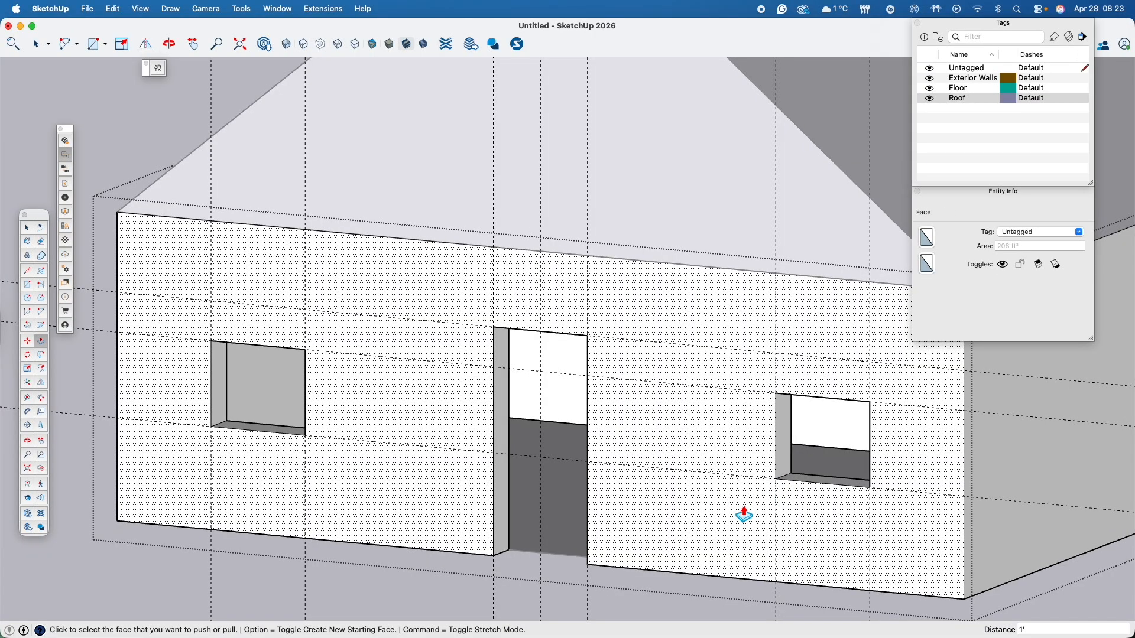
scroll(722, 535, down, 3)
middle_drag(721, 534, 775, 376)
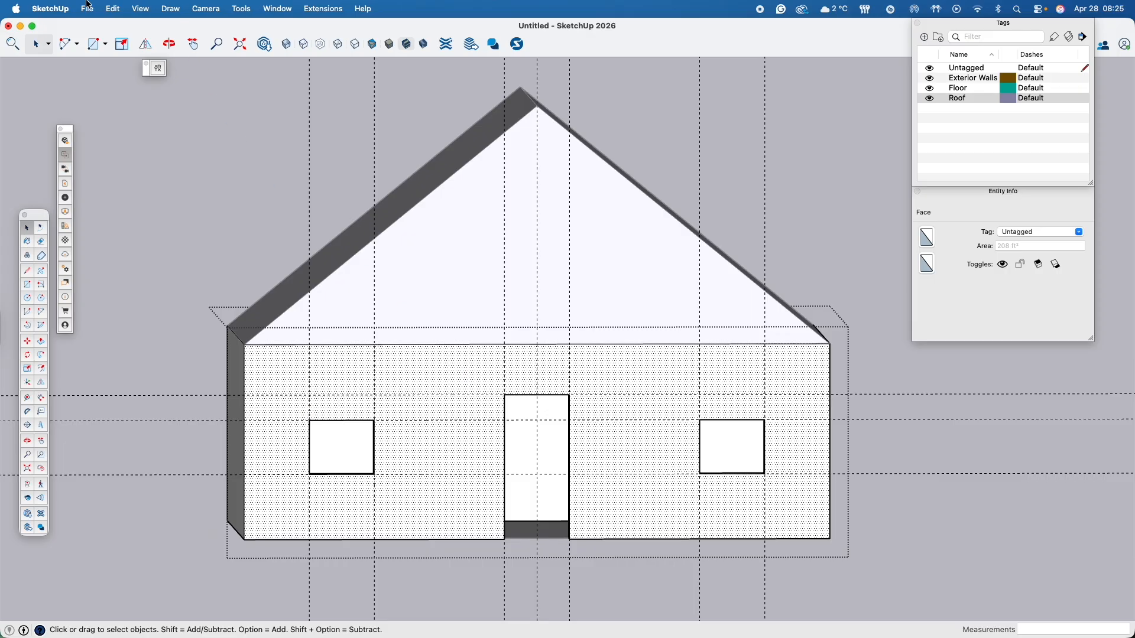
- Look up the keyboard shortcut assigned to Delete Guides in the program's preferences and close them
click(57, 5)
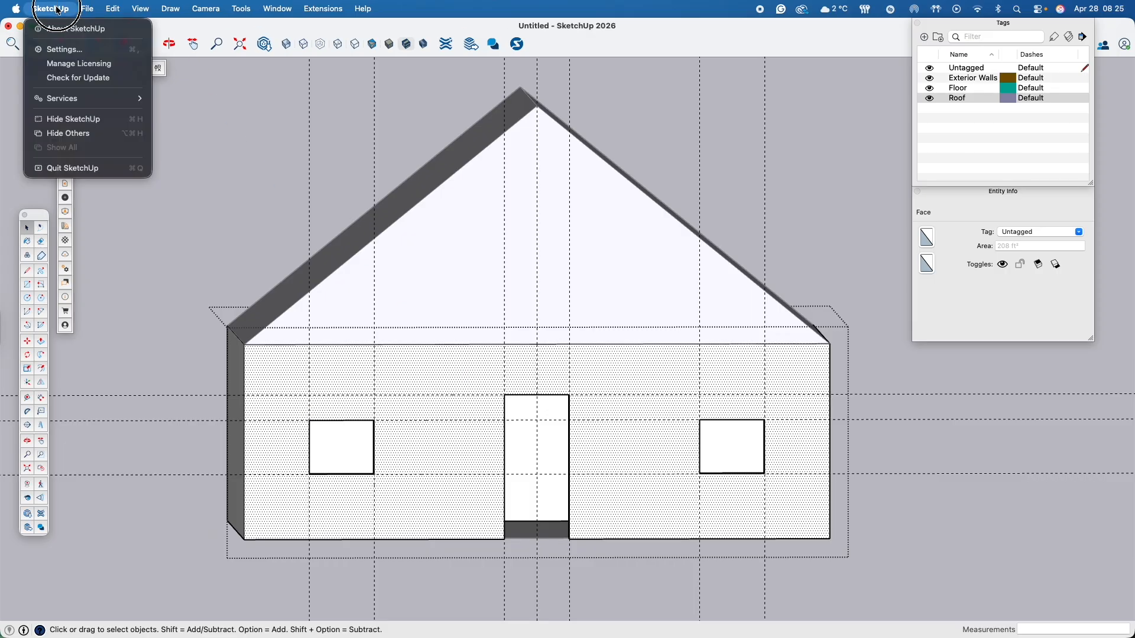
click(59, 48)
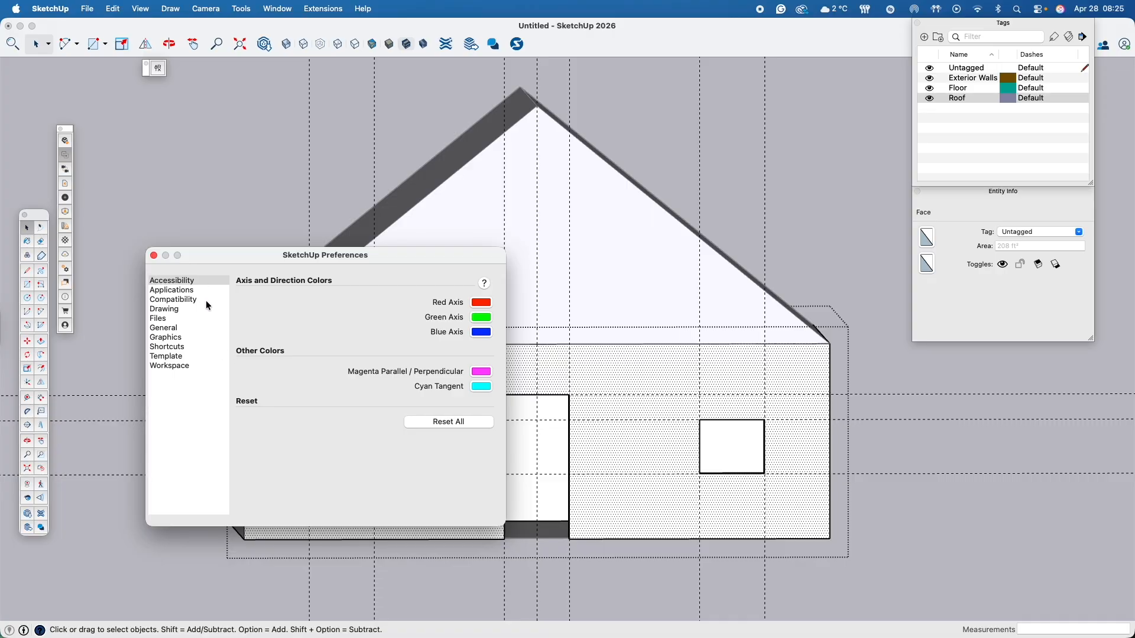
click(165, 348)
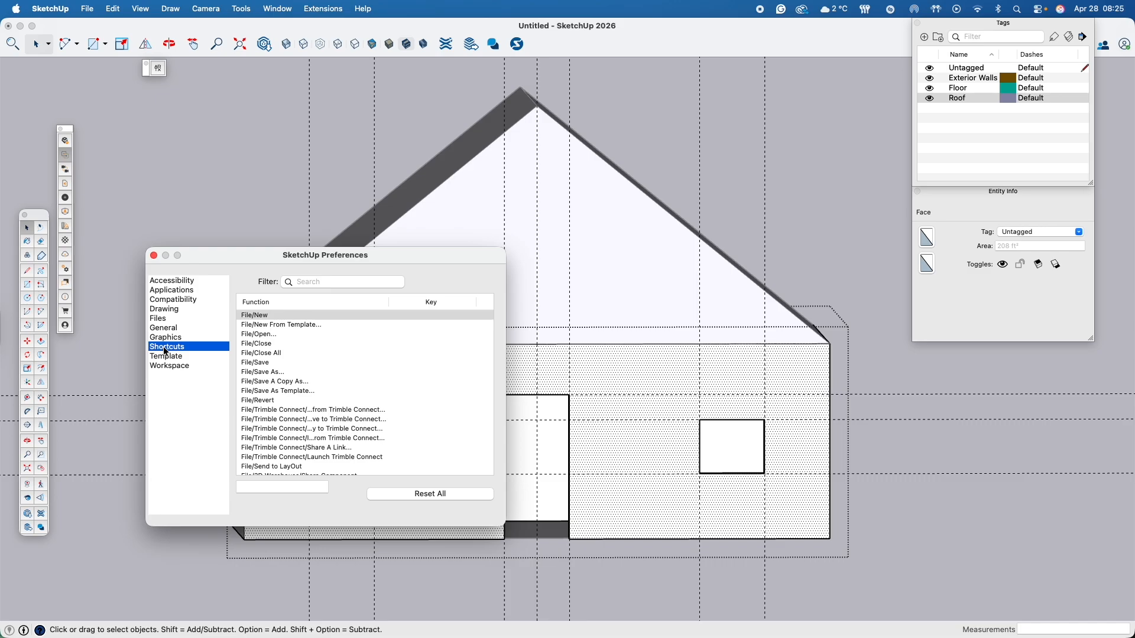
scroll(281, 414, down, 10)
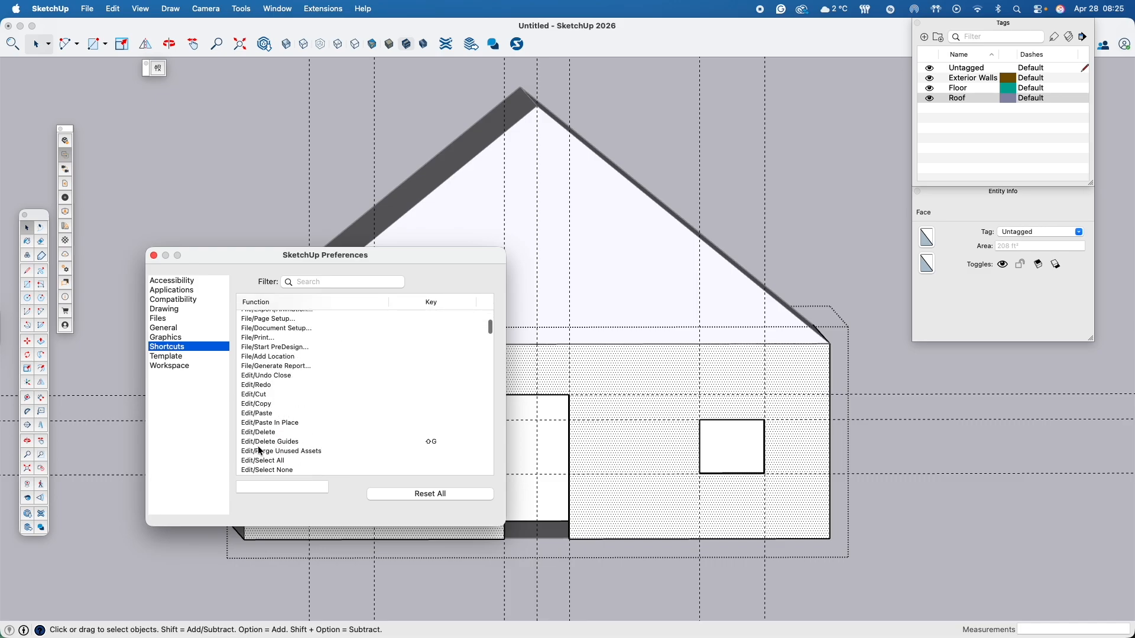
click(292, 443)
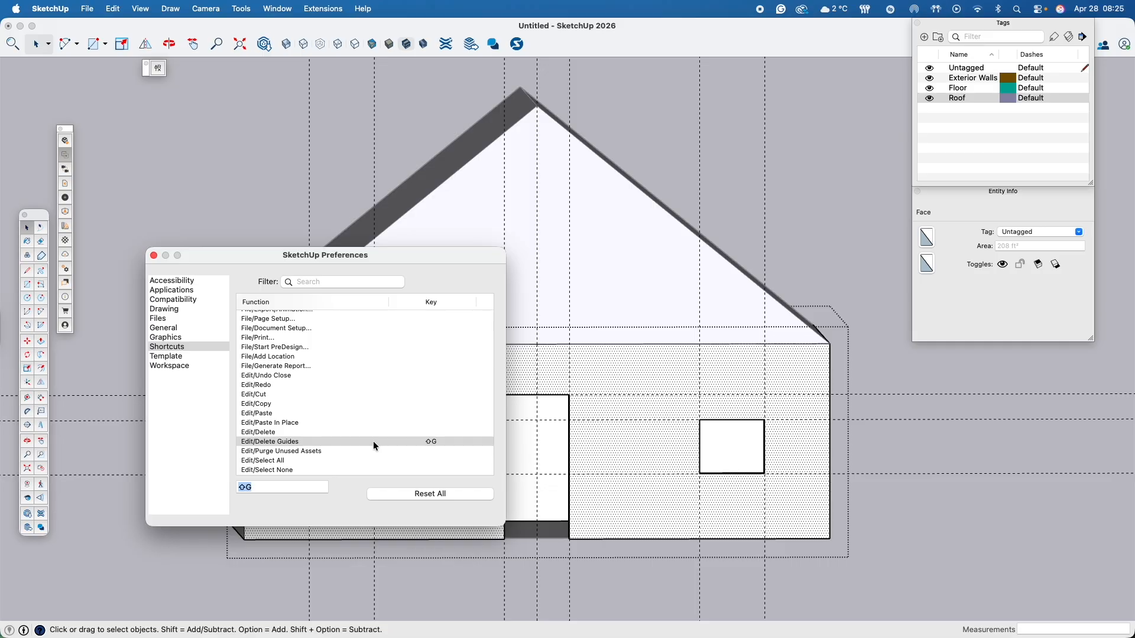
click(319, 366)
click(154, 255)
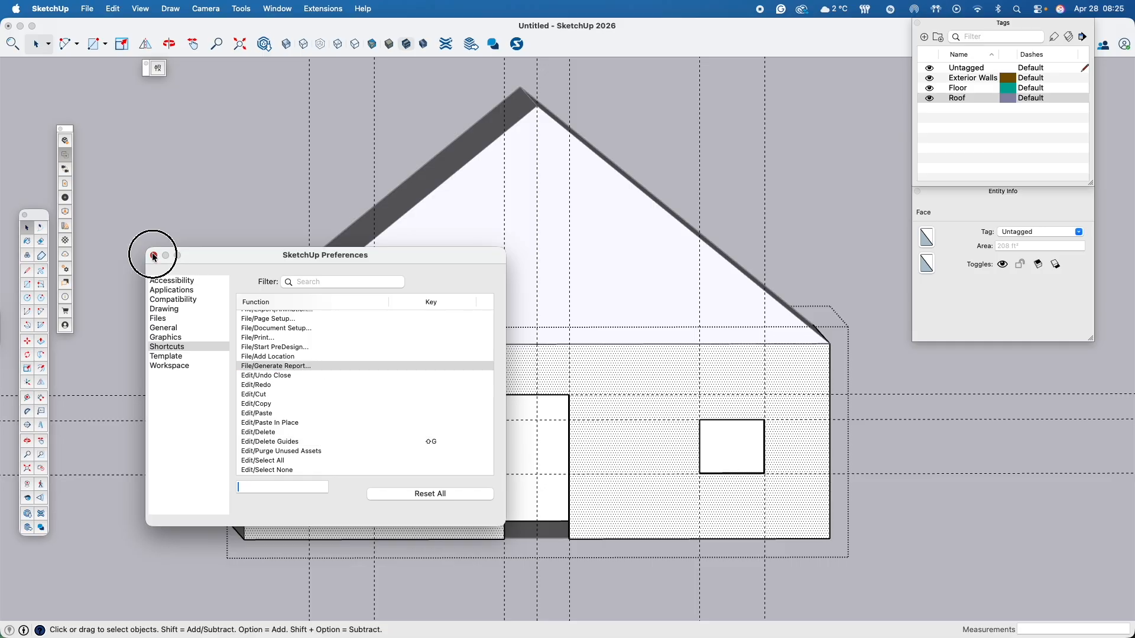
- Try deleting all guides with the walls group closed and view the house without them
click(485, 287)
click(427, 438)
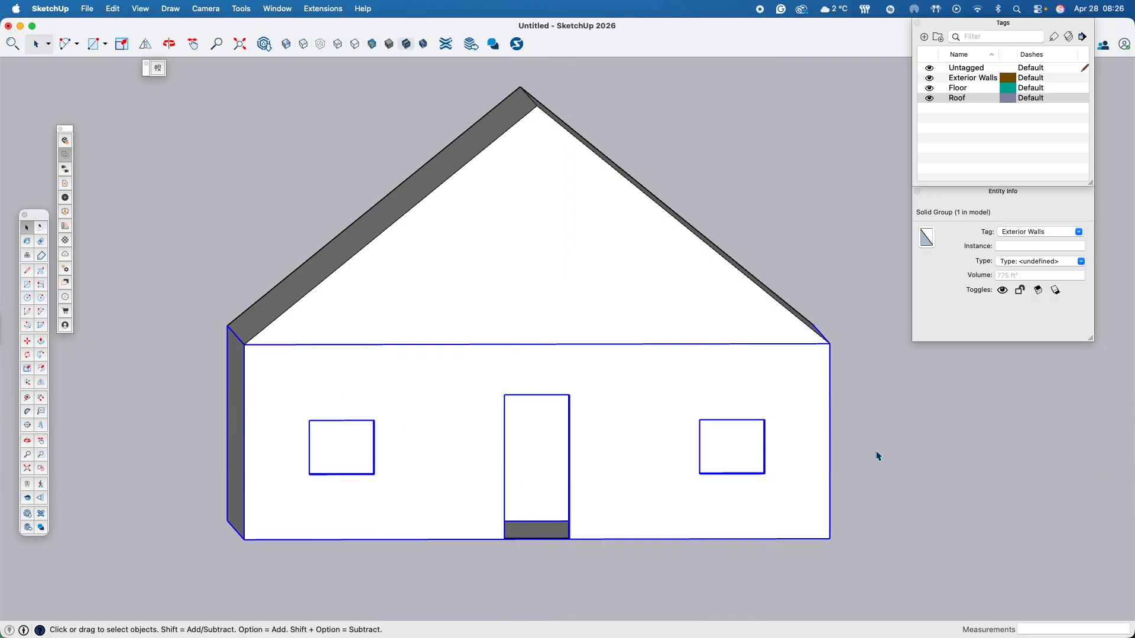
middle_drag(976, 433, 483, 470)
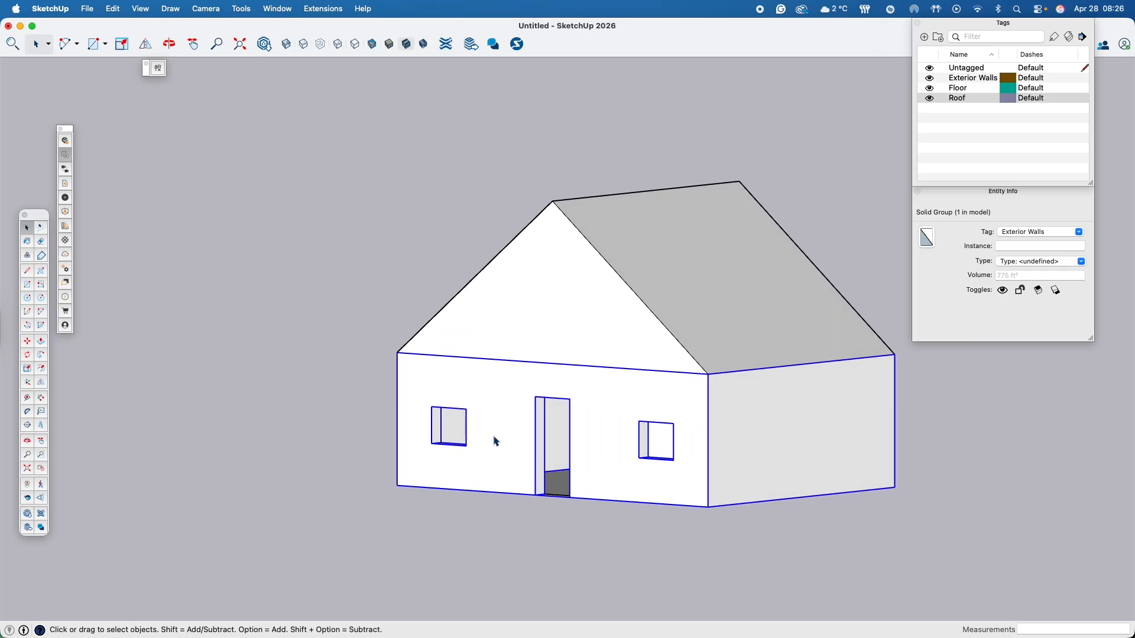
middle_drag(539, 443, 543, 515)
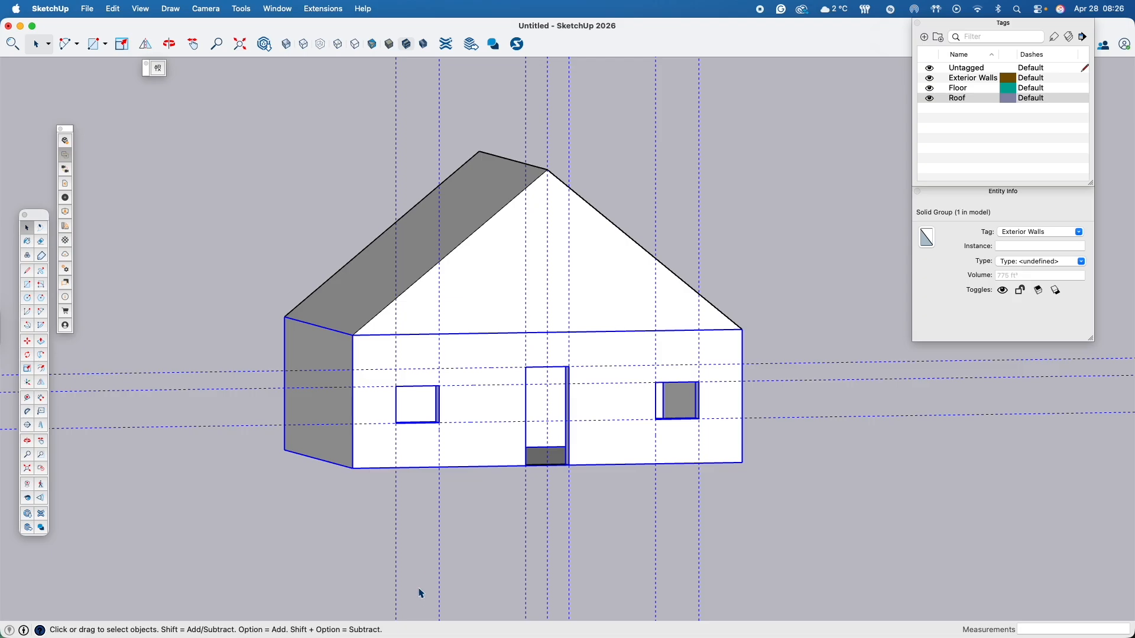
- Try to erase the vertical guides below the front wall from outside the walls group, and open that group for editing
key(e)
drag(379, 548, 502, 550)
key(space)
double_click(498, 453)
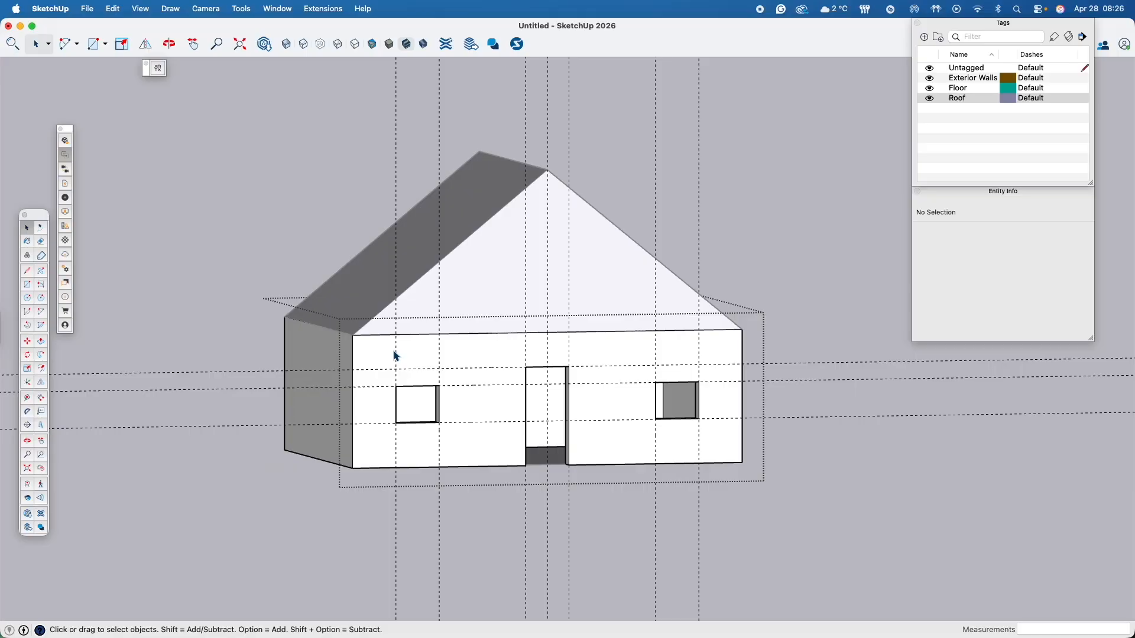
- Erase guides across the front wall with the Eraser and undo those erasures
key(e)
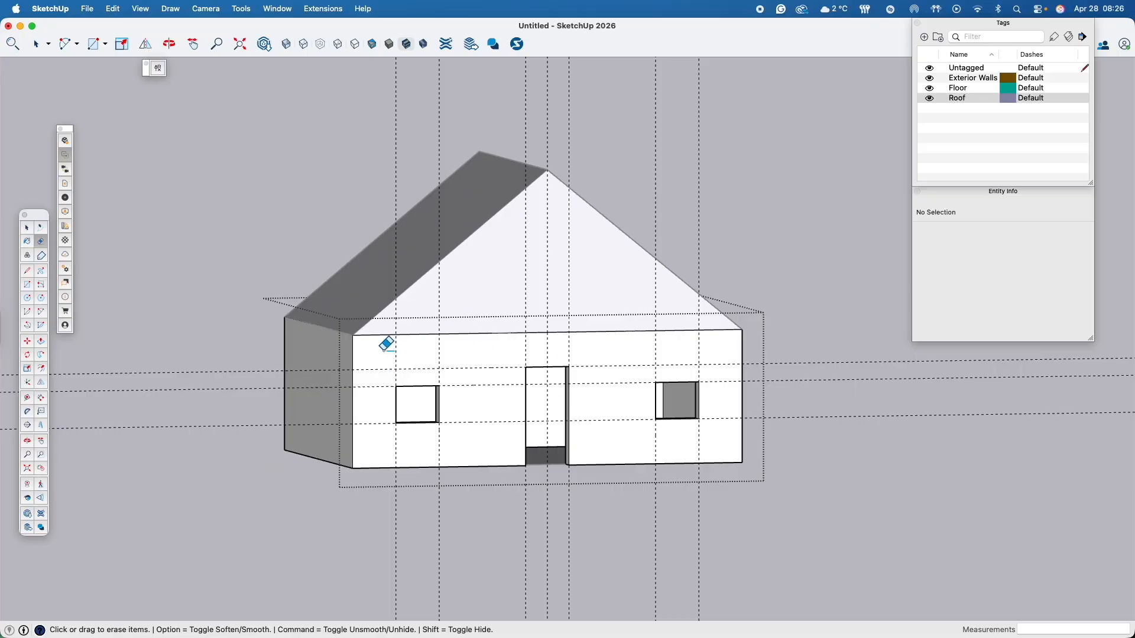
mouse_move(376, 355)
mouse_down()
mouse_move(463, 354)
mouse_move(474, 441)
mouse_up()
drag(569, 349, 712, 361)
key(super+z)
key(super+z)
key(super+z)
key(super+z)
- Delete all remaining guides in the model at once
click(113, 10)
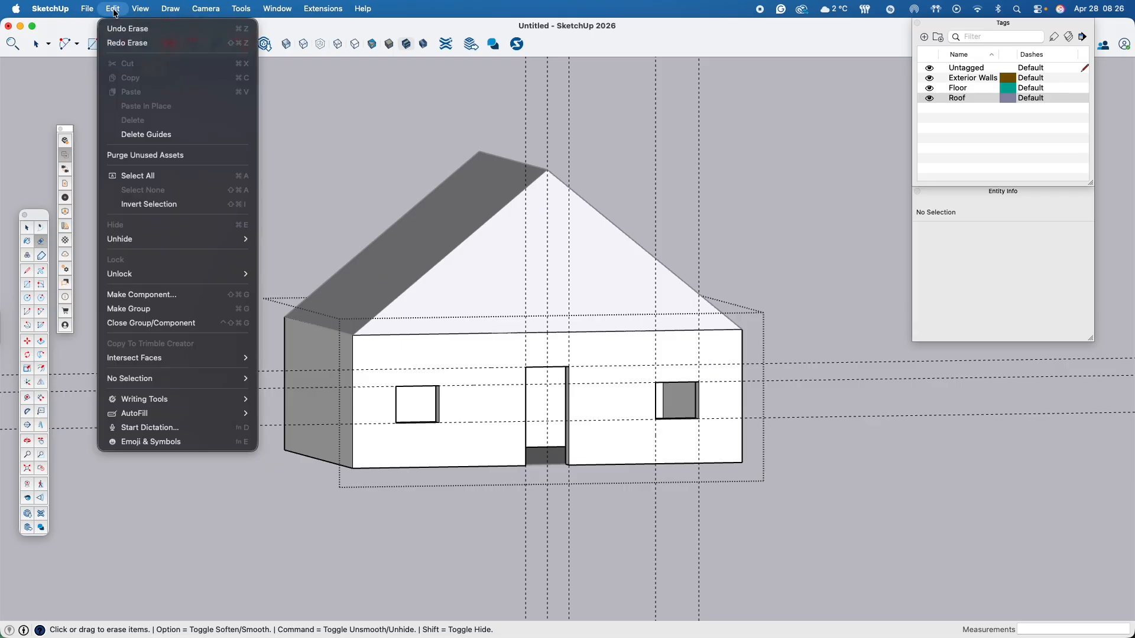
click(140, 135)
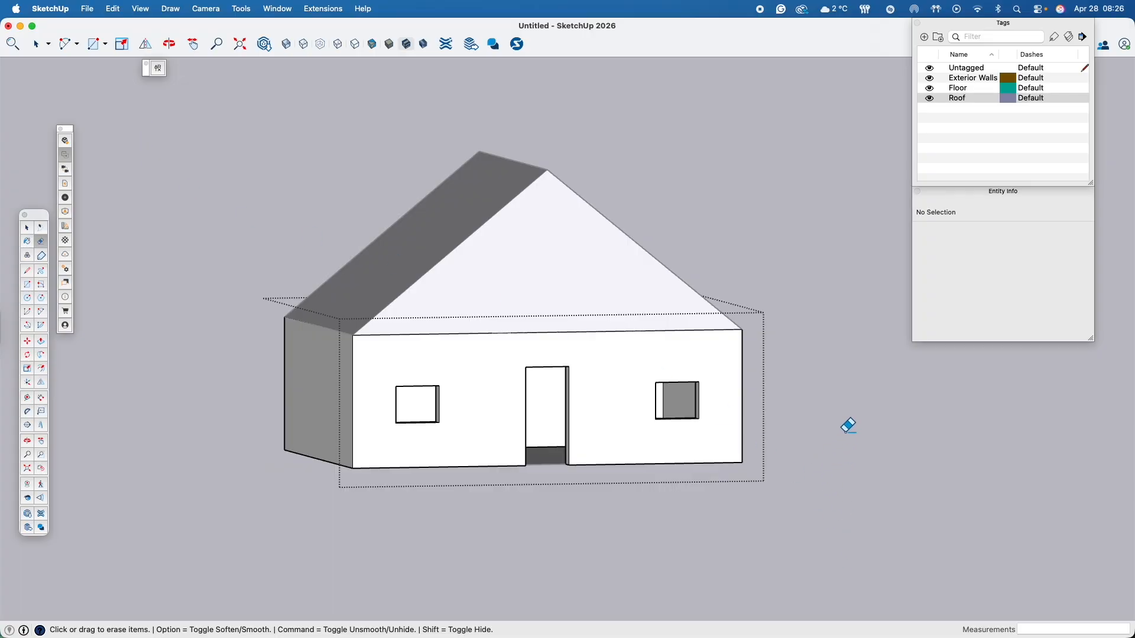
key(o)
drag(853, 434, 543, 466)
middle_drag(542, 466, 771, 451)
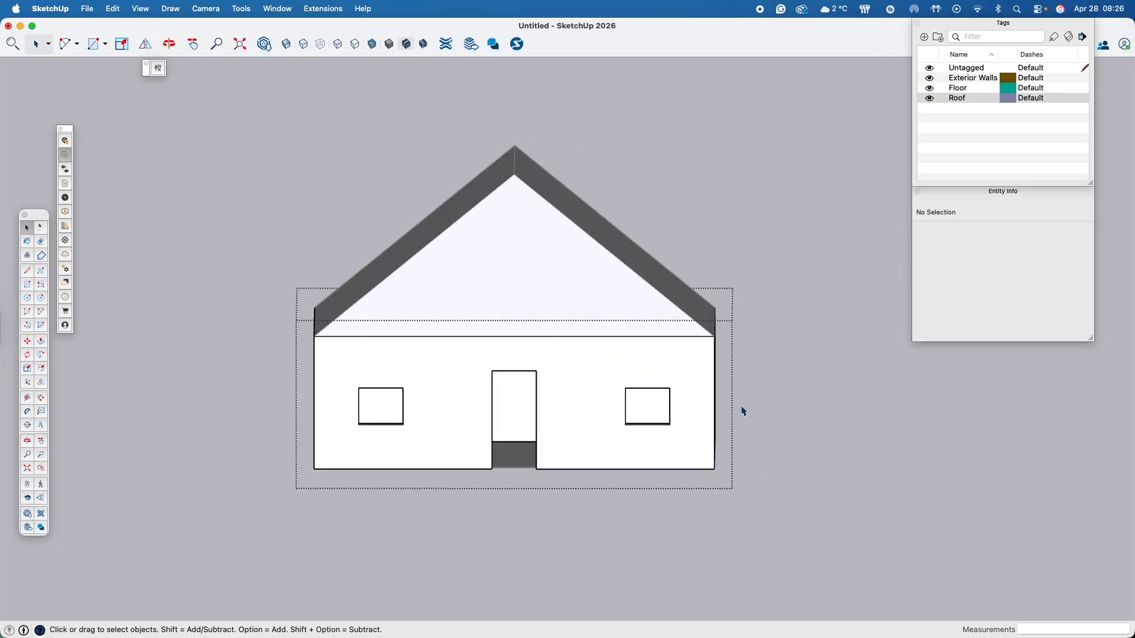
middle_drag(612, 383, 775, 352)
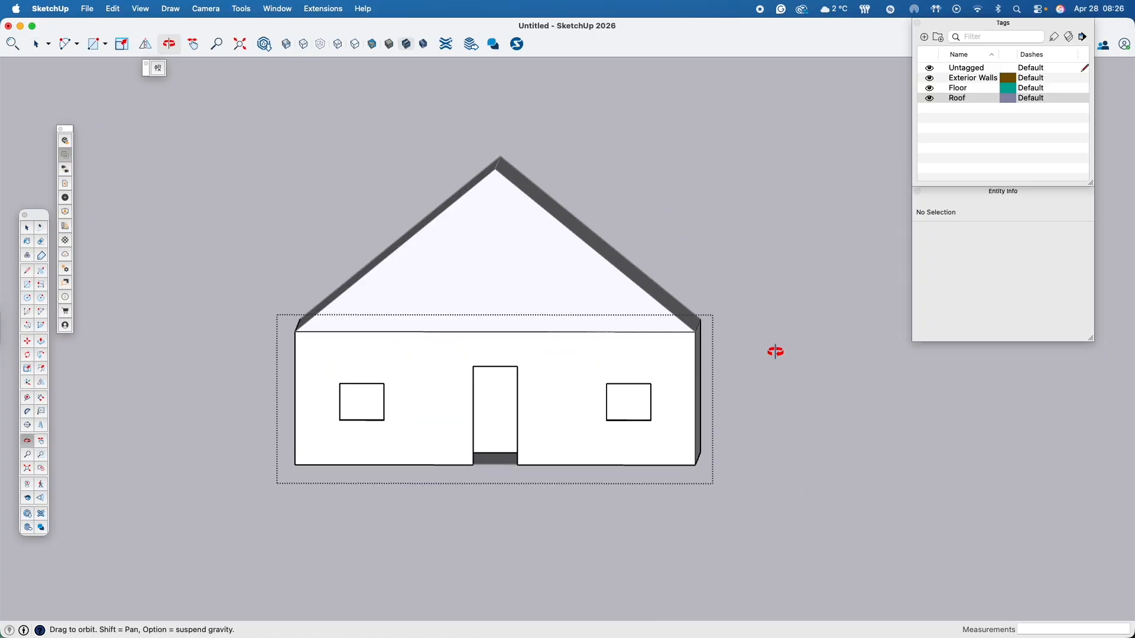
- Select the front wall face and collapse the Tags and Entity Info panels
click(577, 363)
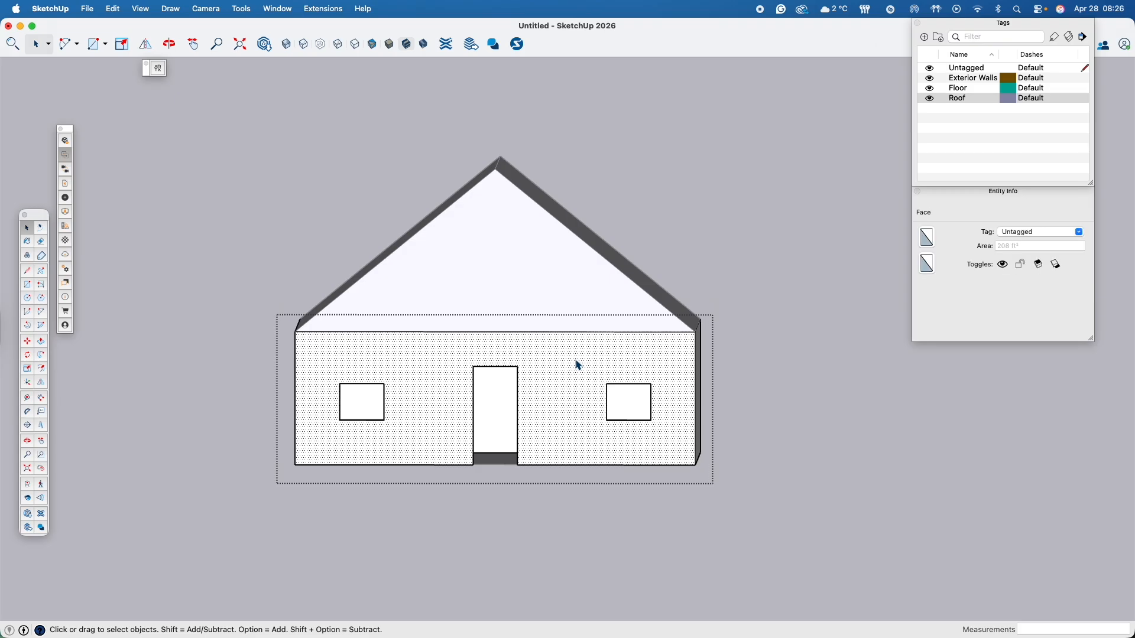
click(958, 192)
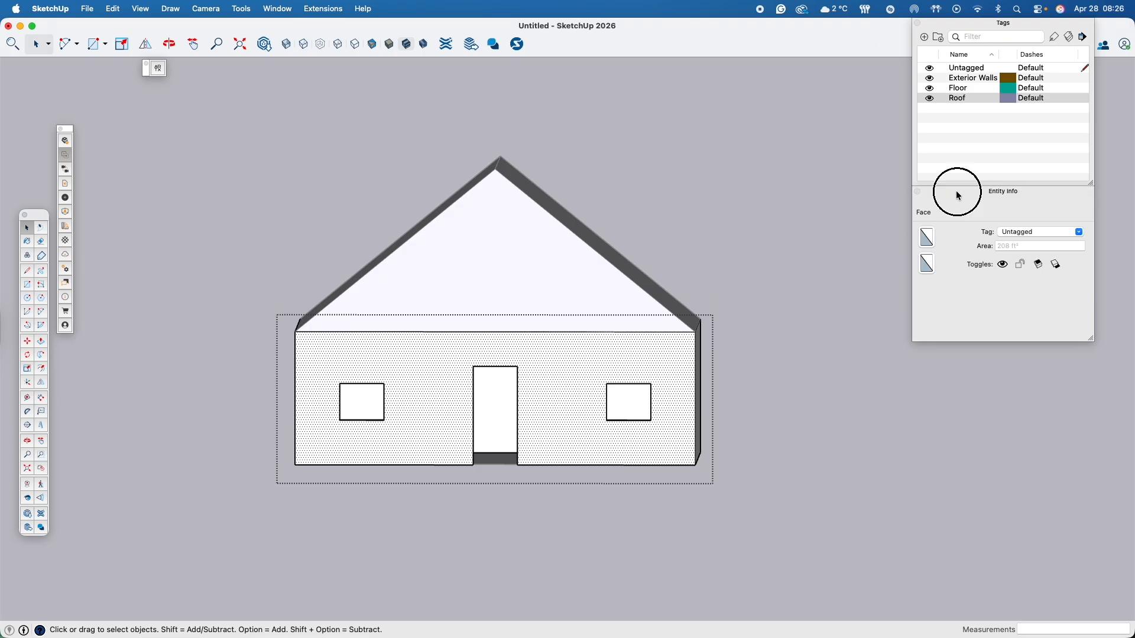
click(968, 24)
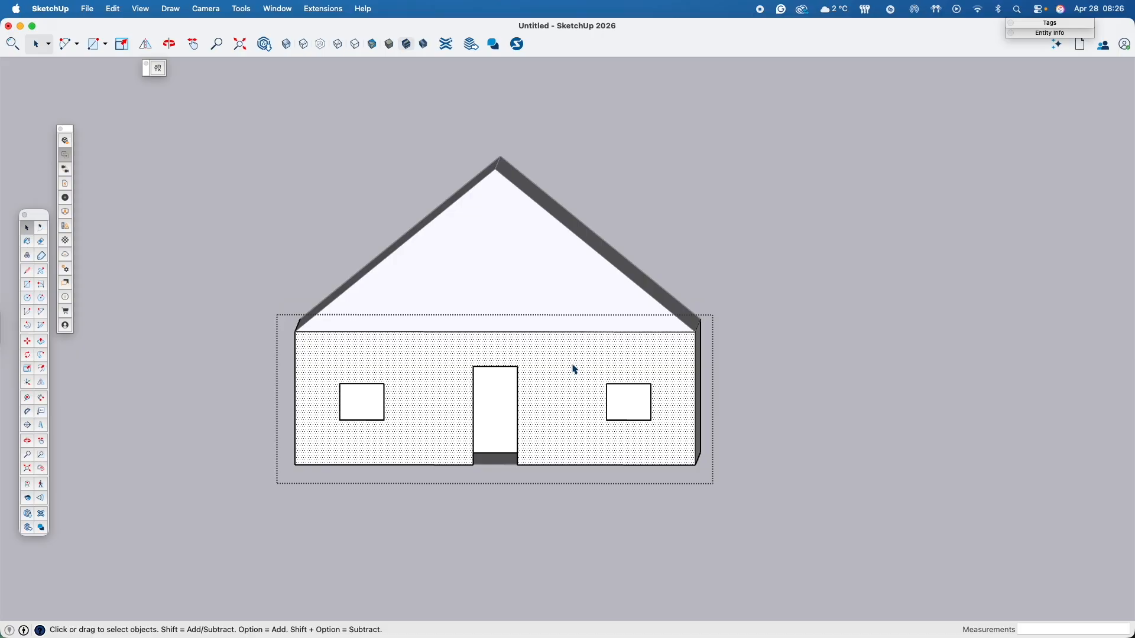
- Paint the front wall face with the dark grey-brown material from the Brick collection
key(b)
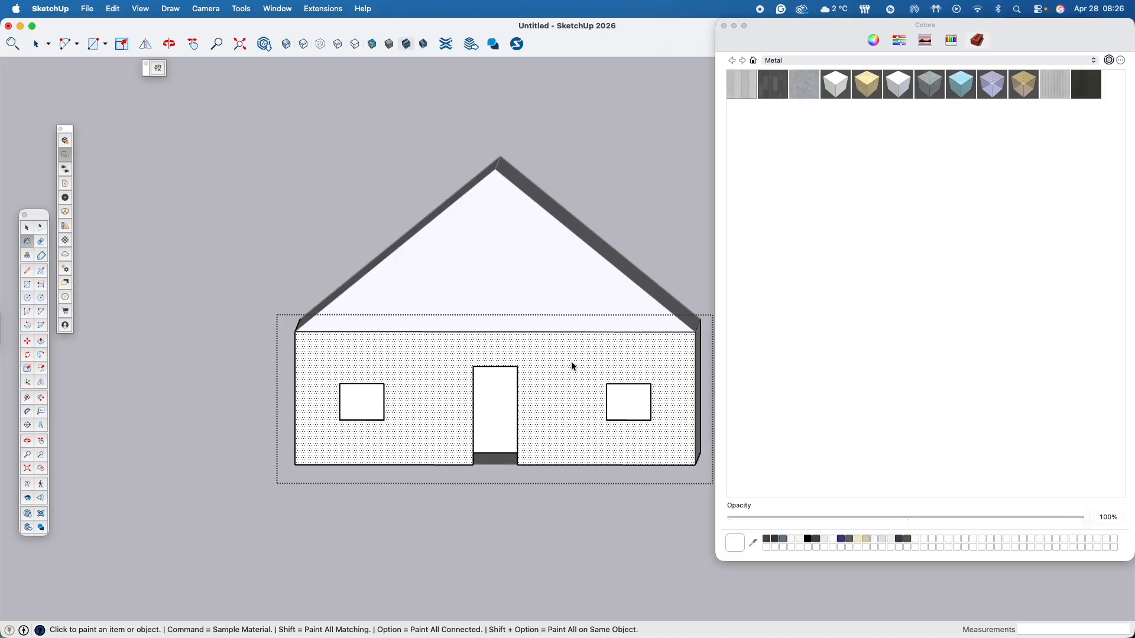
click(1002, 60)
click(814, 43)
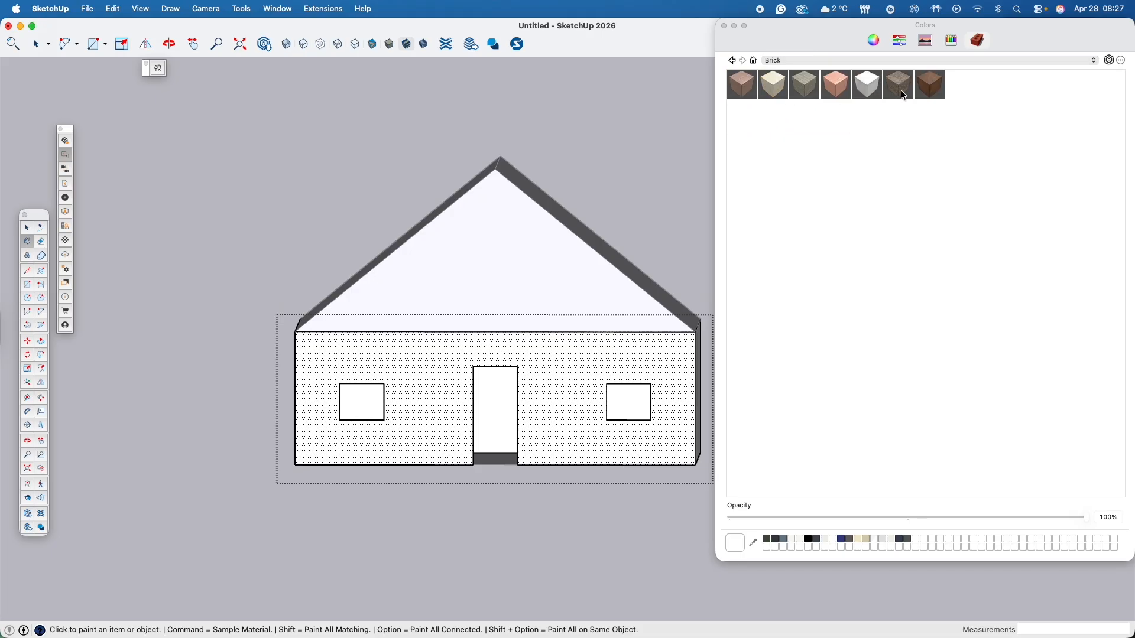
click(909, 86)
click(563, 365)
- Paint the right side wall with the salmon brick material, and replace it with the pale cream brick
middle_drag(593, 400, 300, 413)
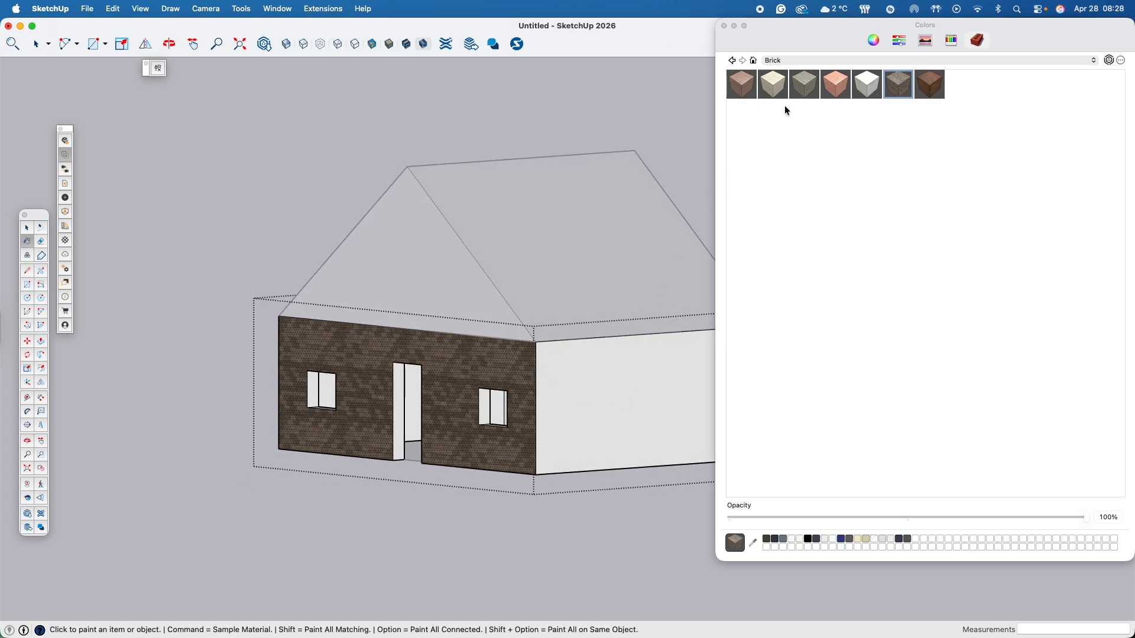
click(835, 86)
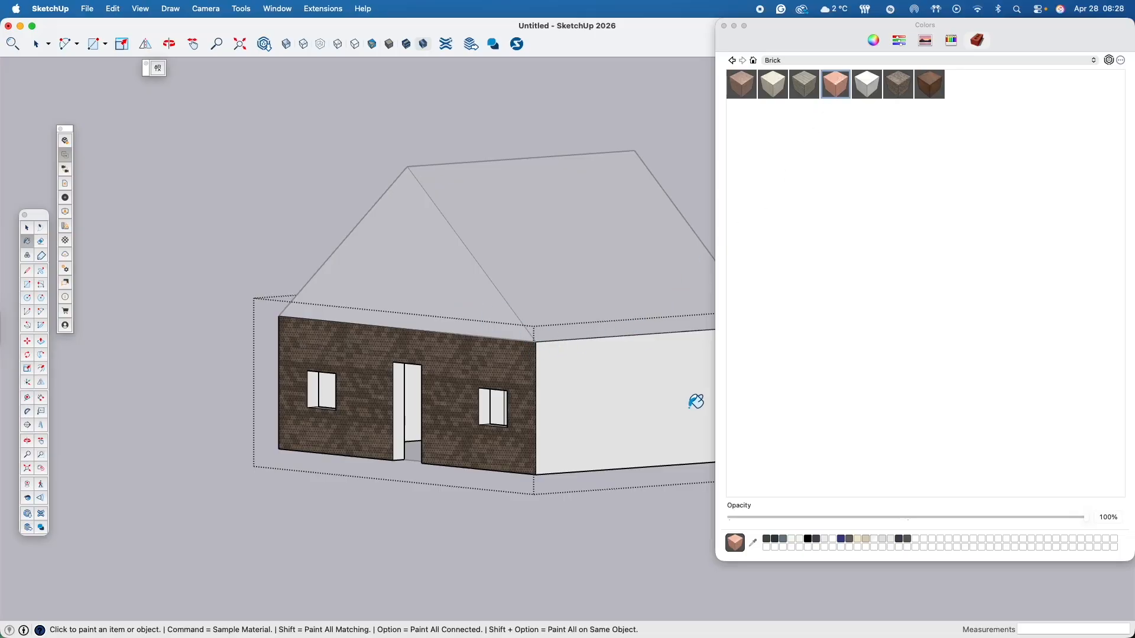
click(614, 372)
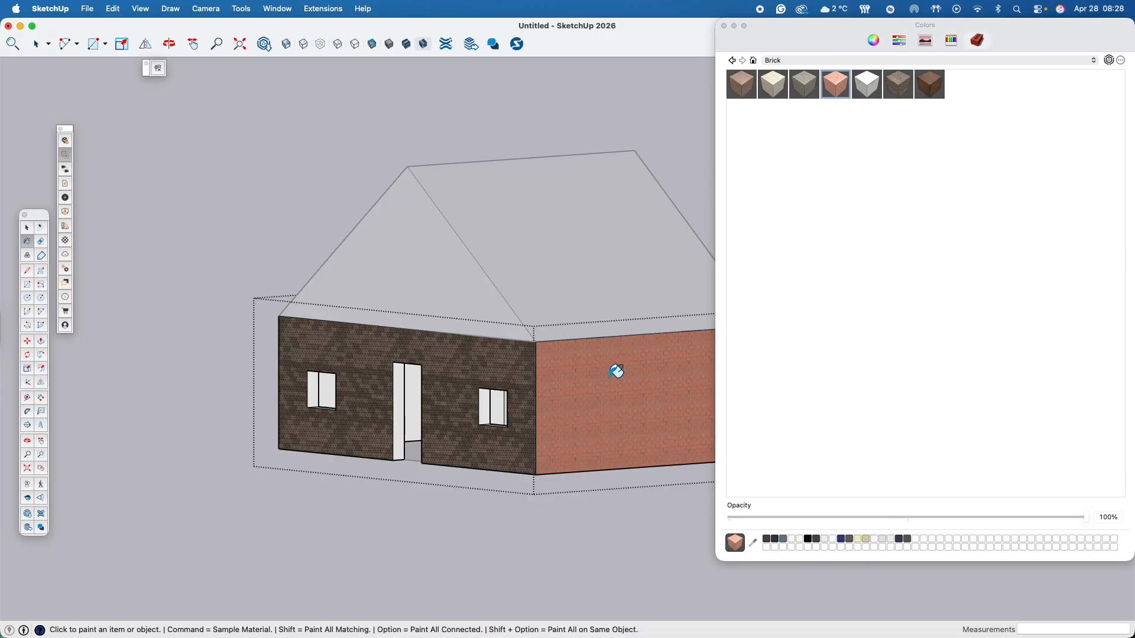
click(774, 87)
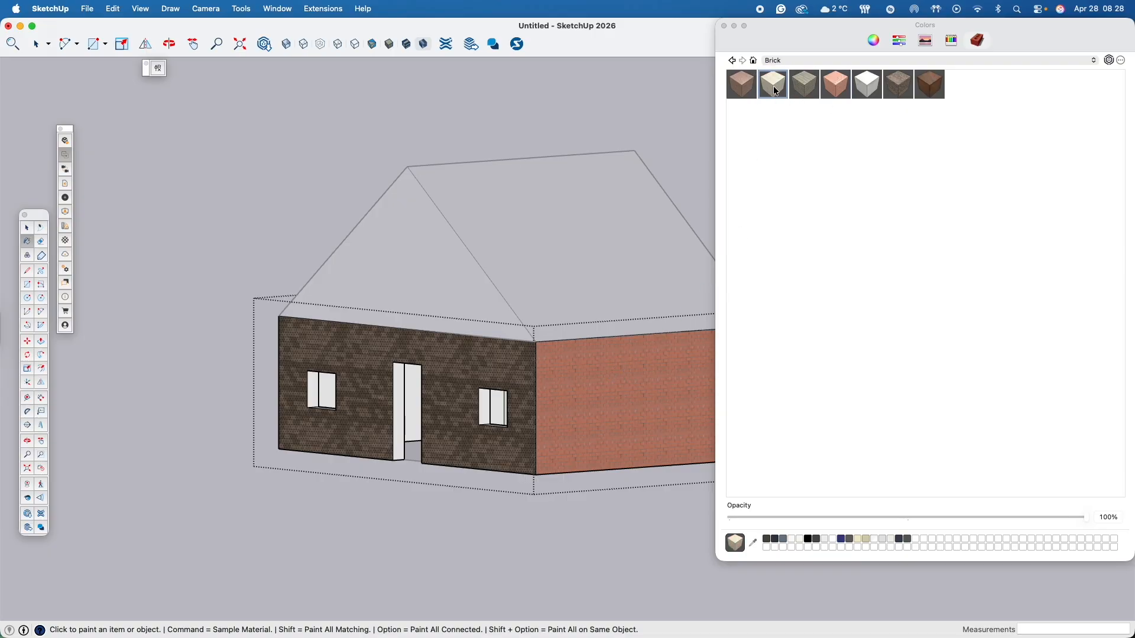
click(615, 373)
- Paint the rear wall face with the dark reddish-brown brick material
key(o)
mouse_move(608, 385)
mouse_down()
mouse_move(296, 396)
mouse_move(444, 386)
mouse_move(213, 340)
mouse_up()
key(b)
click(929, 84)
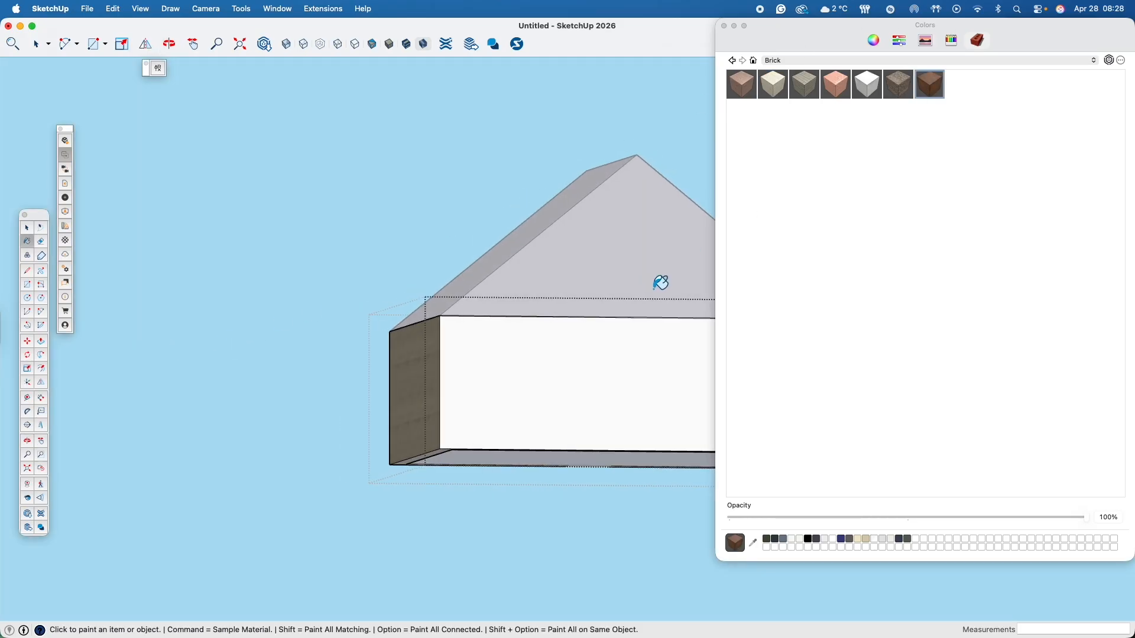
click(501, 371)
- Paint the remaining side wall with the dark reddish-brown brick, and replace it with the pinkish-brown brick material
key(o)
drag(672, 357, 315, 382)
middle_drag(315, 382, 262, 388)
middle_drag(602, 388, 417, 386)
click(632, 380)
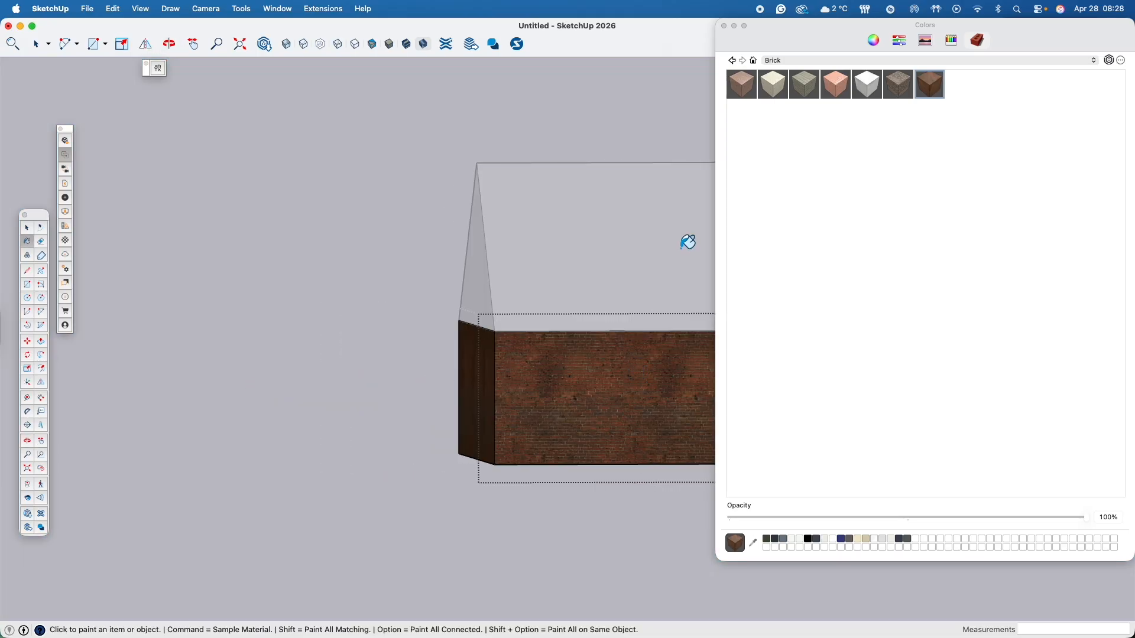
click(742, 84)
click(584, 400)
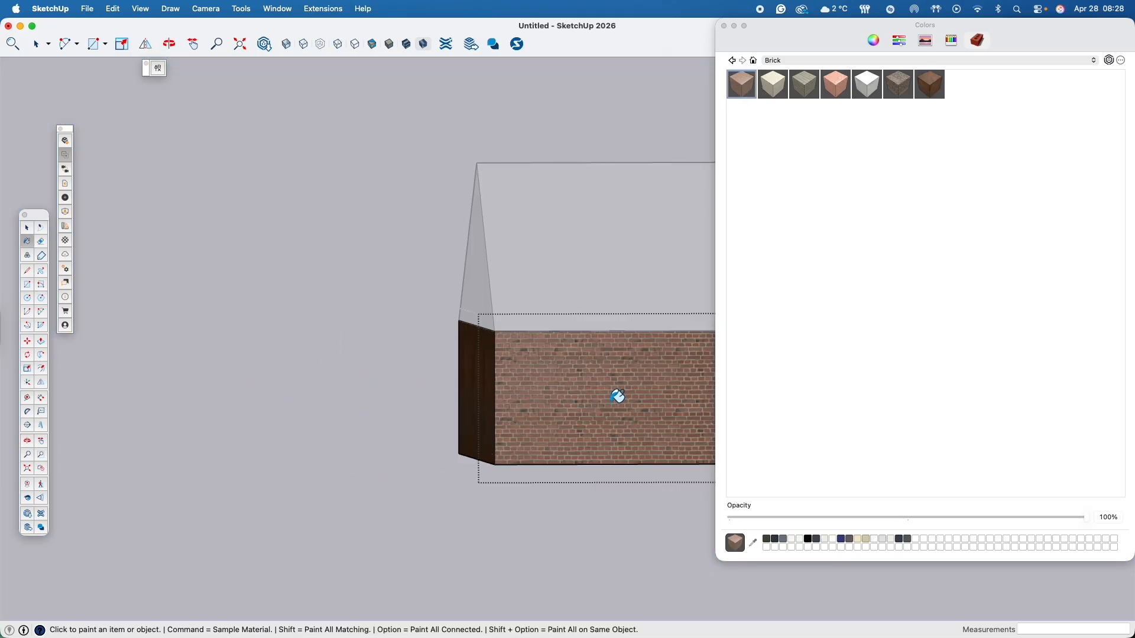
- Open the roof group for editing
middle_drag(617, 396, 413, 380)
shift+middle_drag(619, 375, 333, 348)
shift+middle_drag(543, 351, 234, 403)
mouse_move(355, 378)
middle_down()
mouse_move(289, 402)
mouse_move(246, 391)
middle_up()
shift+middle_drag(510, 372, 371, 443)
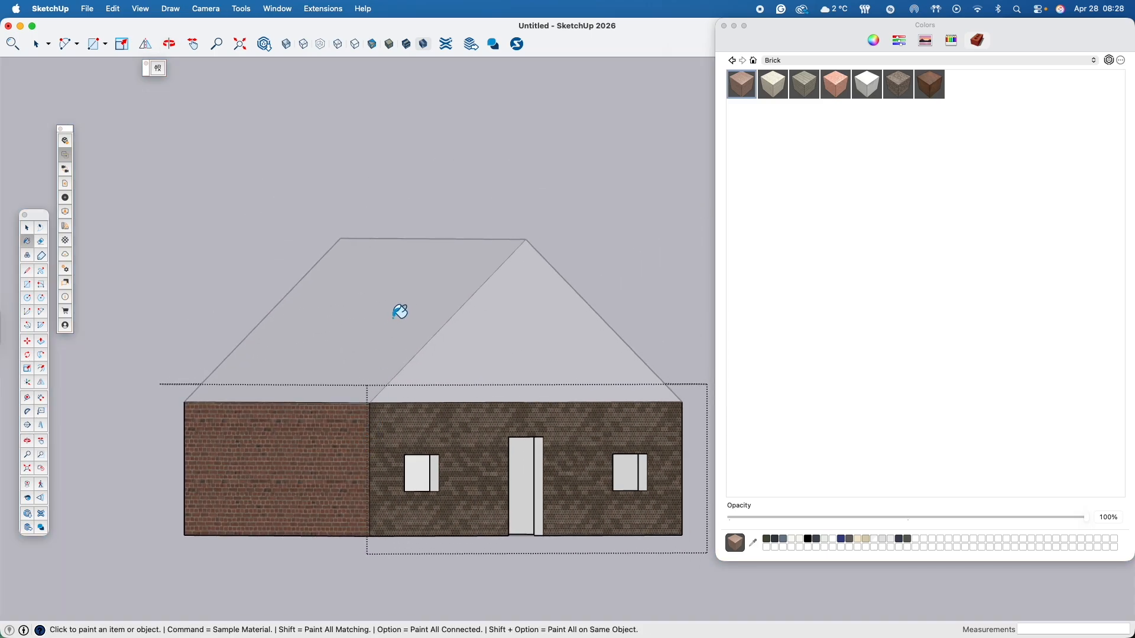
key(space)
click(400, 308)
click(430, 298)
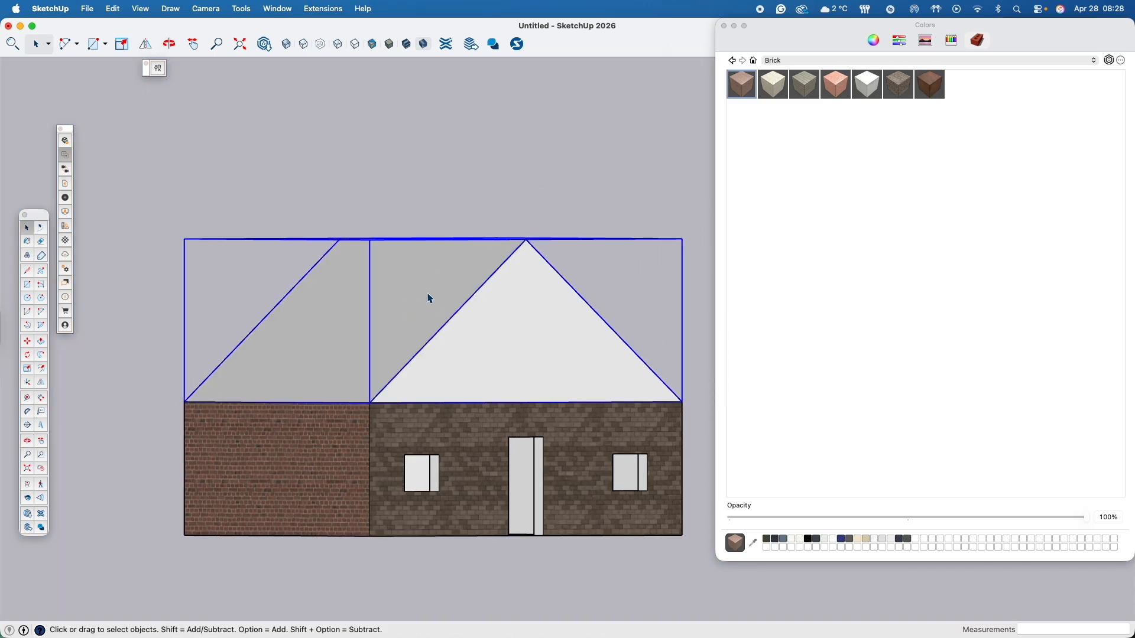
double_click(430, 298)
- Paint the roof slope above the pinkish-brown brick wall with red from the Crayons collection
click(411, 276)
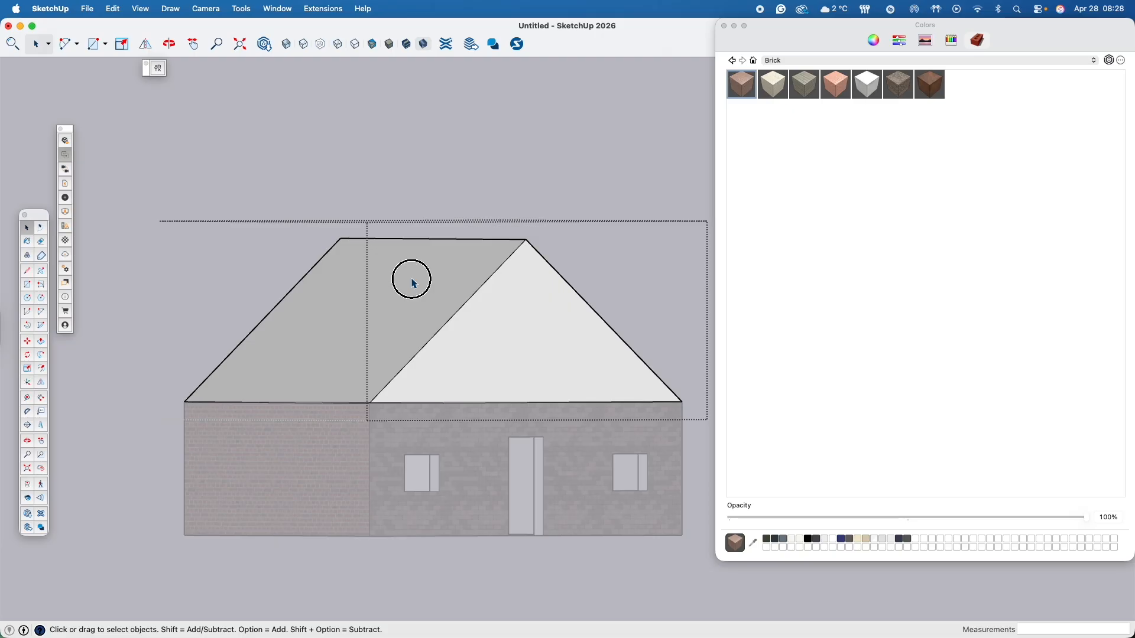
click(783, 63)
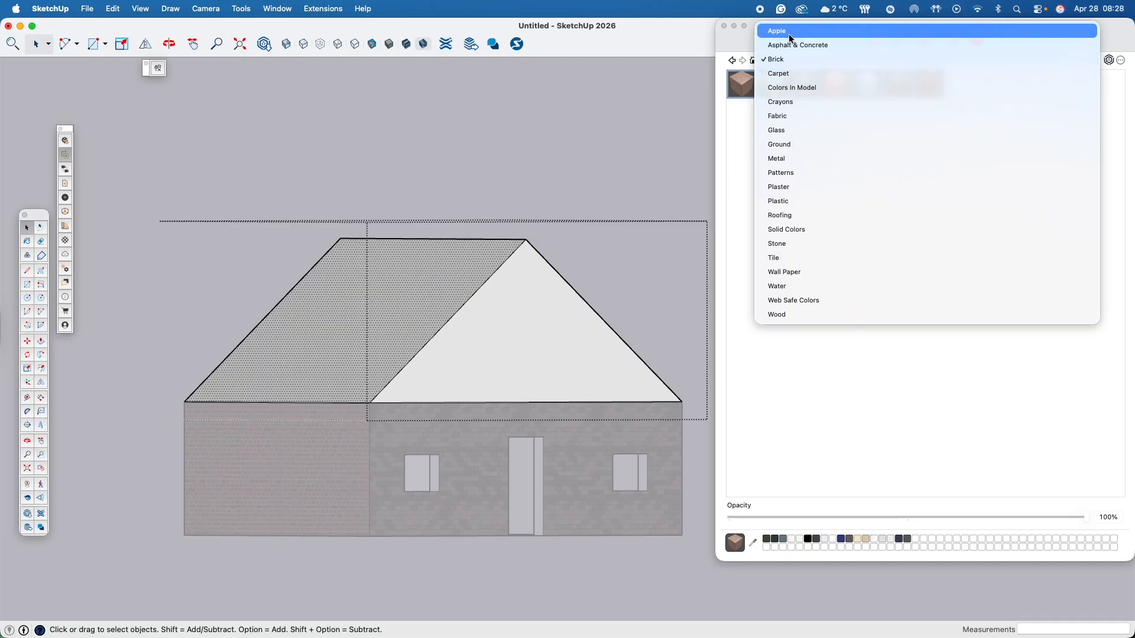
click(804, 102)
click(1096, 121)
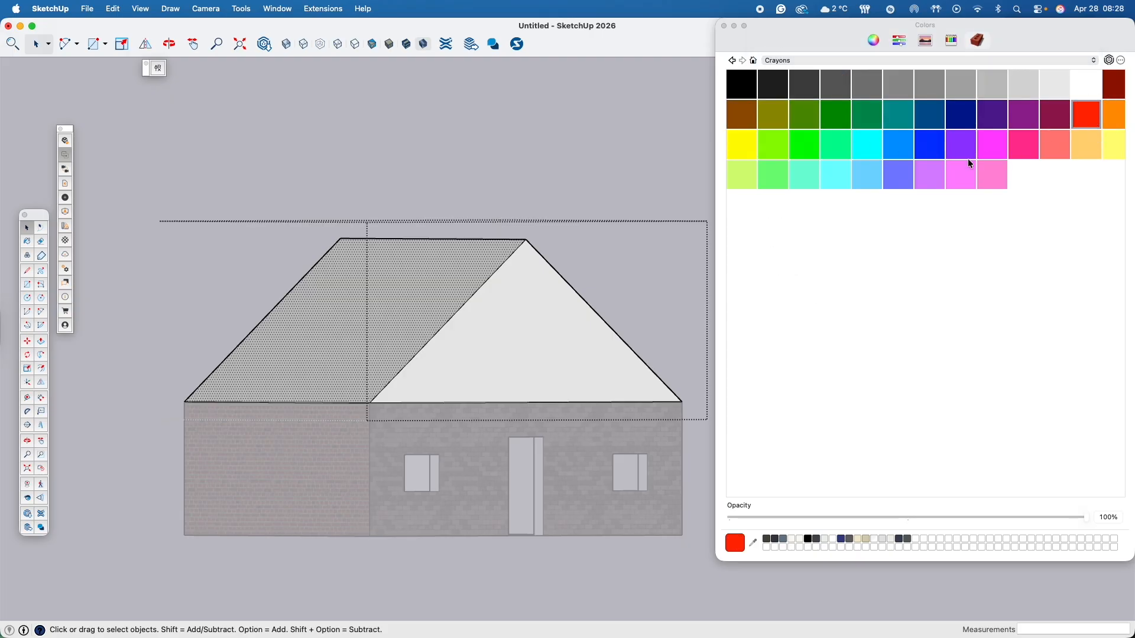
click(440, 278)
- Paint the opposite roof slope with the dark olive green from the Crayons collection
middle_drag(535, 340, 148, 400)
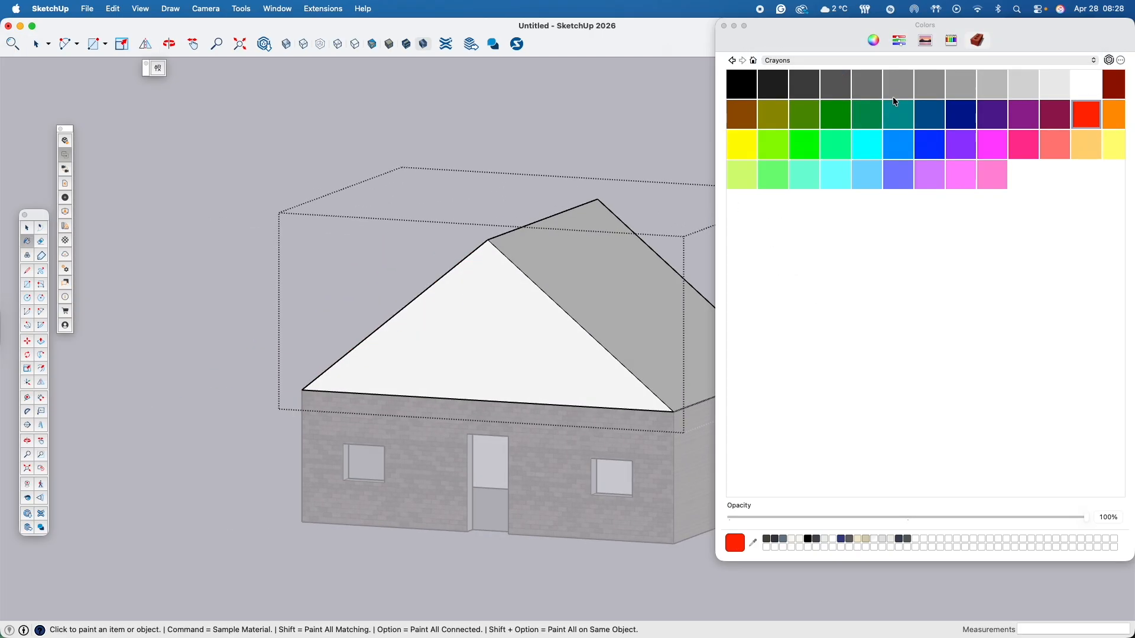
click(818, 121)
click(611, 267)
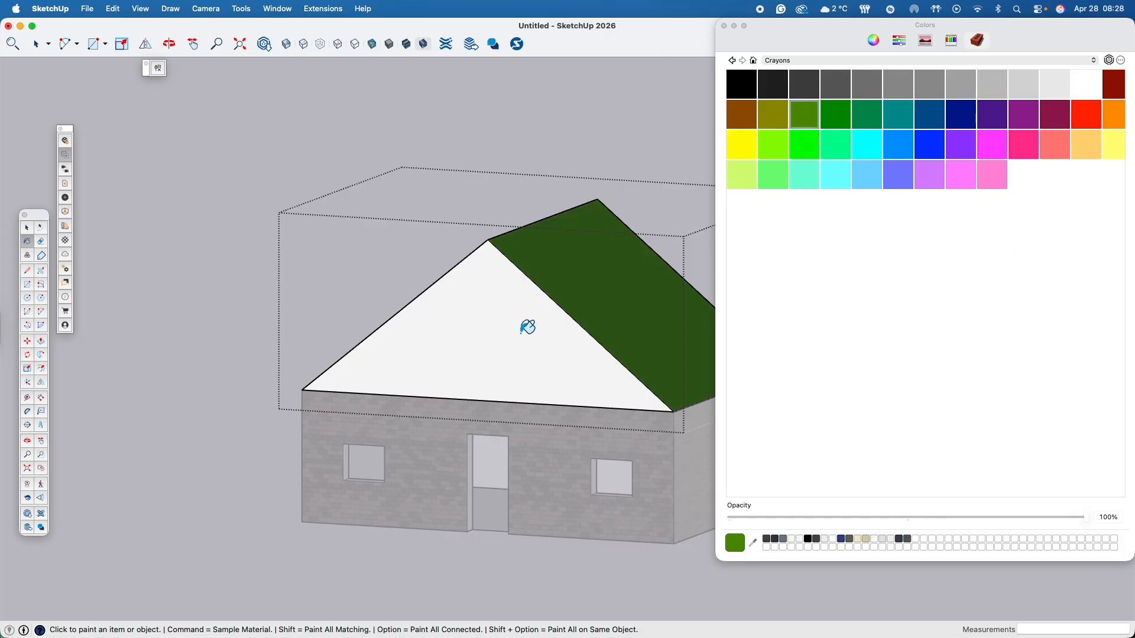
- Paint the front gable face above the door with blue from the Crayons collection
key(space)
click(515, 315)
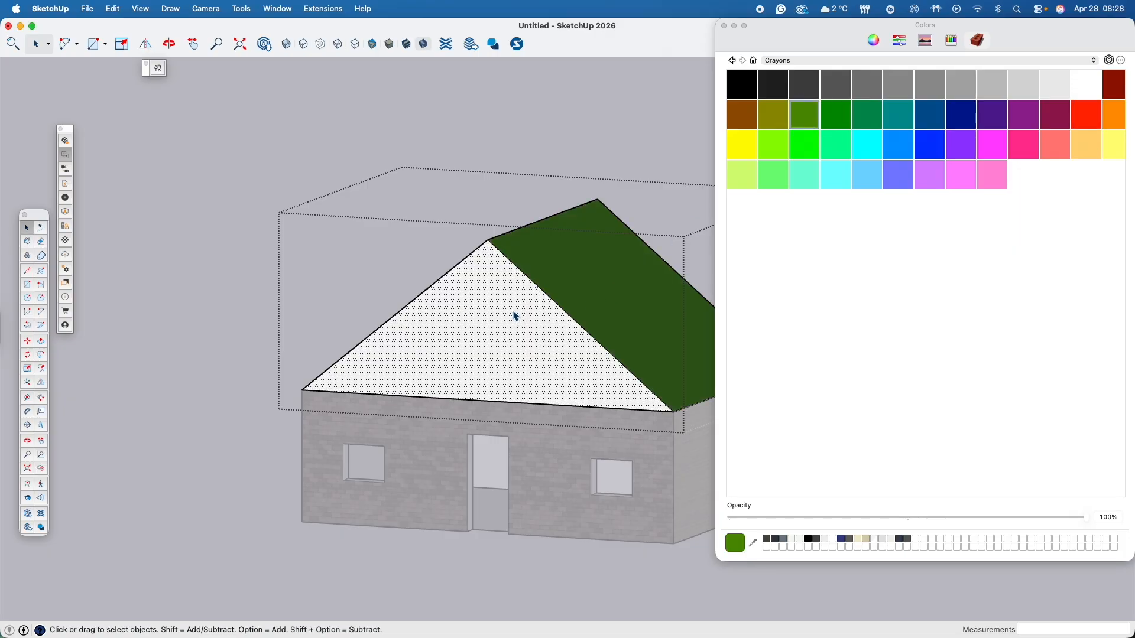
click(953, 146)
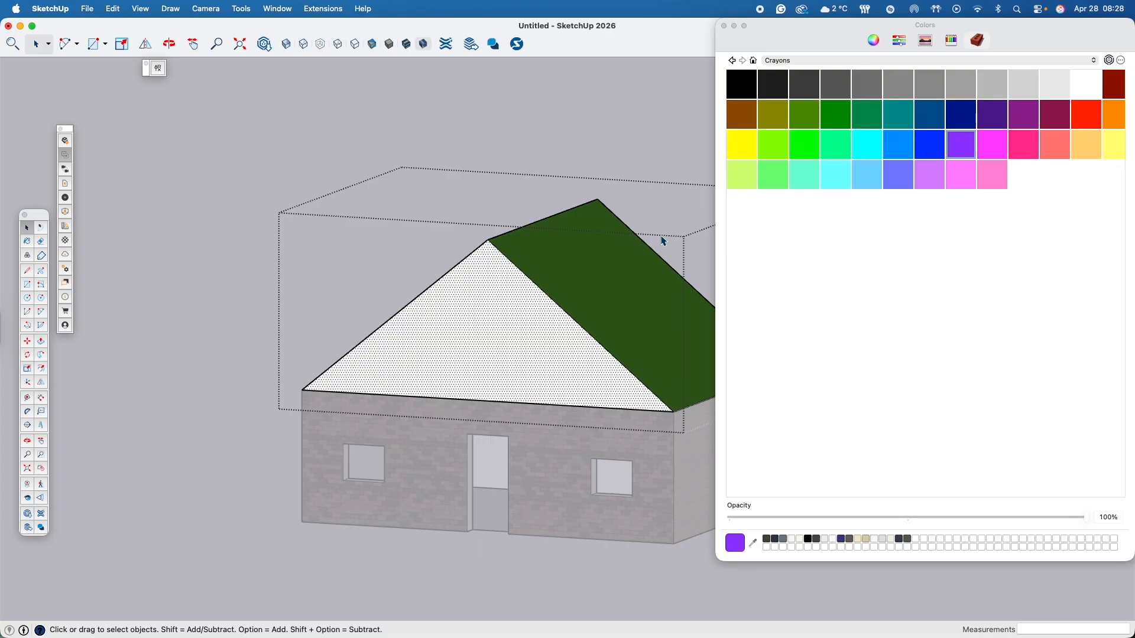
click(925, 147)
click(578, 336)
- Paint the rear gable face with the light orange from the Crayons collection
middle_drag(579, 334, 228, 401)
mouse_move(636, 344)
middle_down()
mouse_move(479, 337)
mouse_move(630, 243)
middle_up()
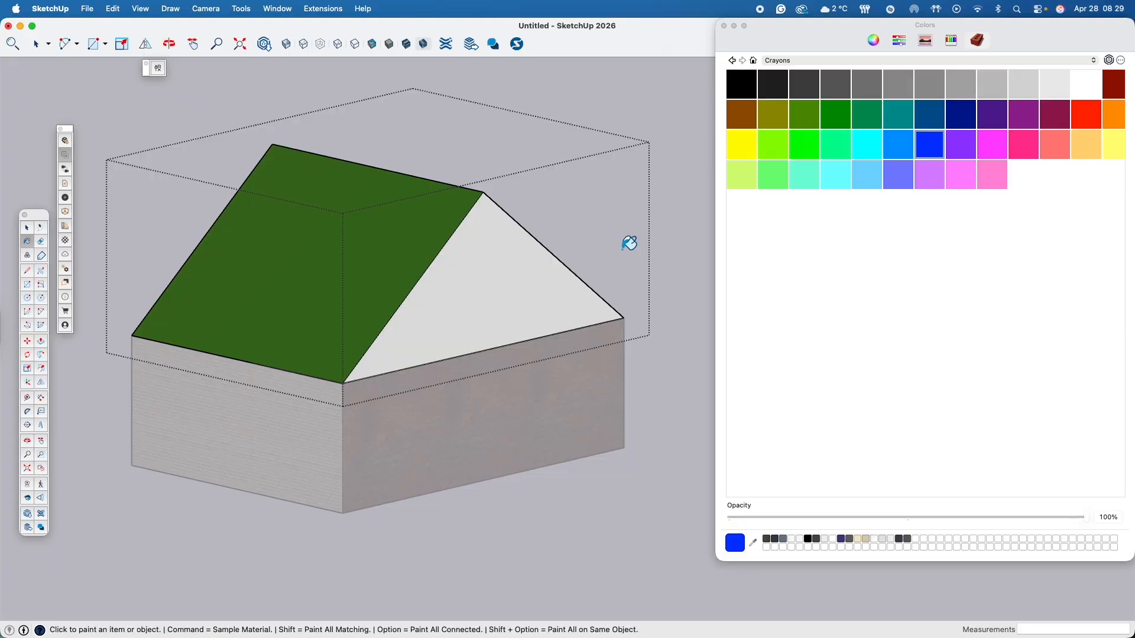
click(1076, 141)
click(493, 281)
key(space)
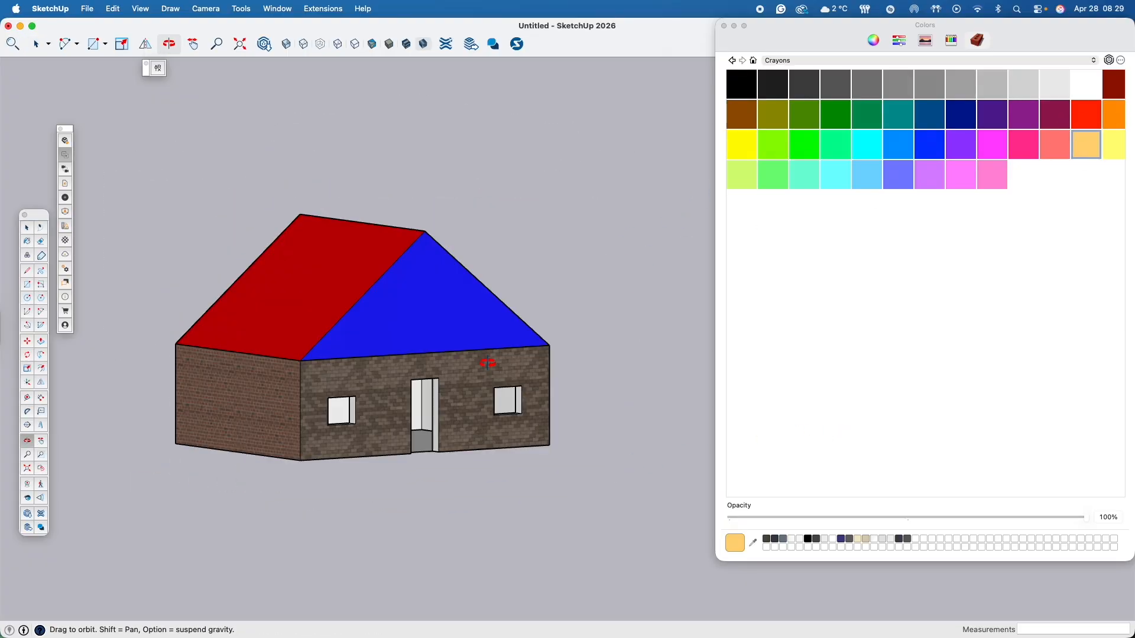
- Examine the painted house from several sides, including the door and window openings and the underside of the floor
middle_drag(414, 408, 173, 477)
shift+middle_drag(577, 334, 530, 392)
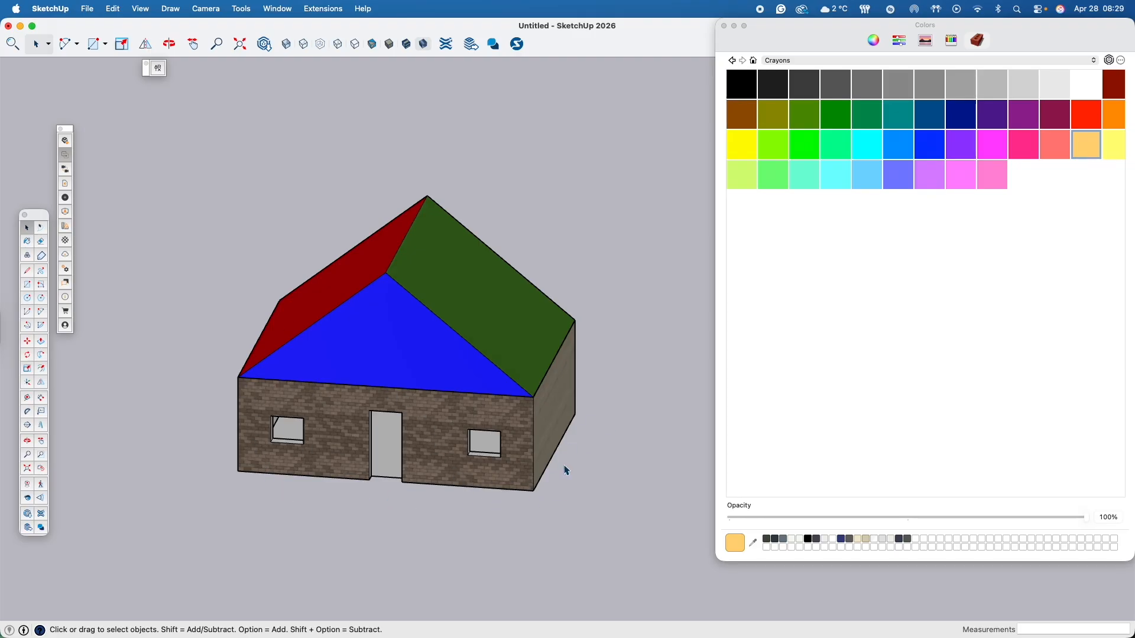
scroll(420, 397, up, 5)
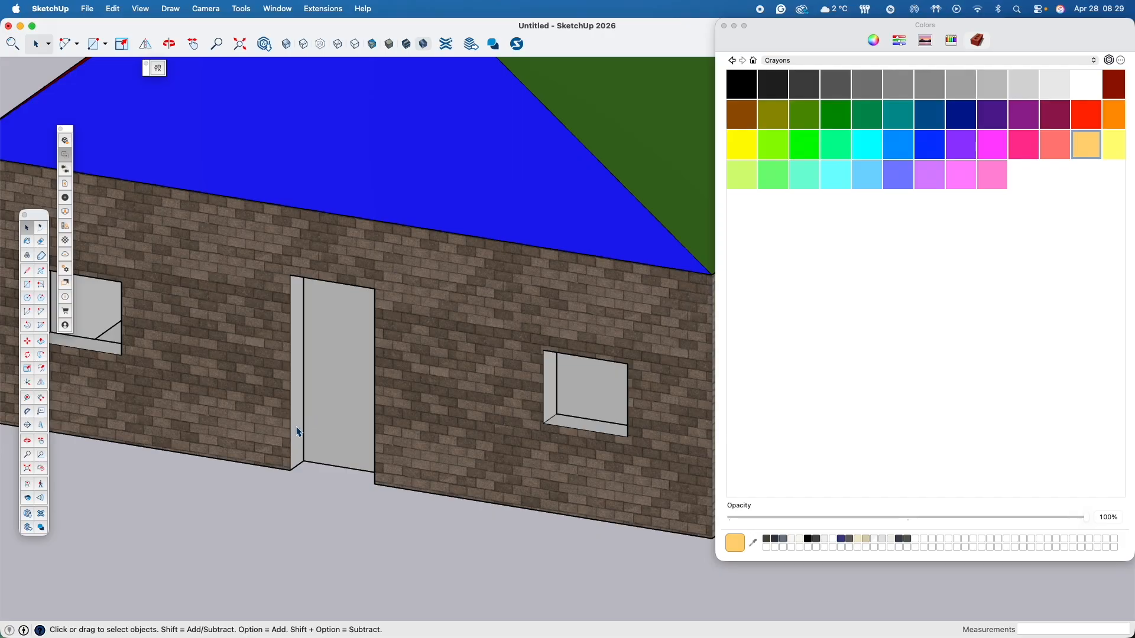
scroll(297, 432, down, 6)
middle_drag(299, 432, 430, 459)
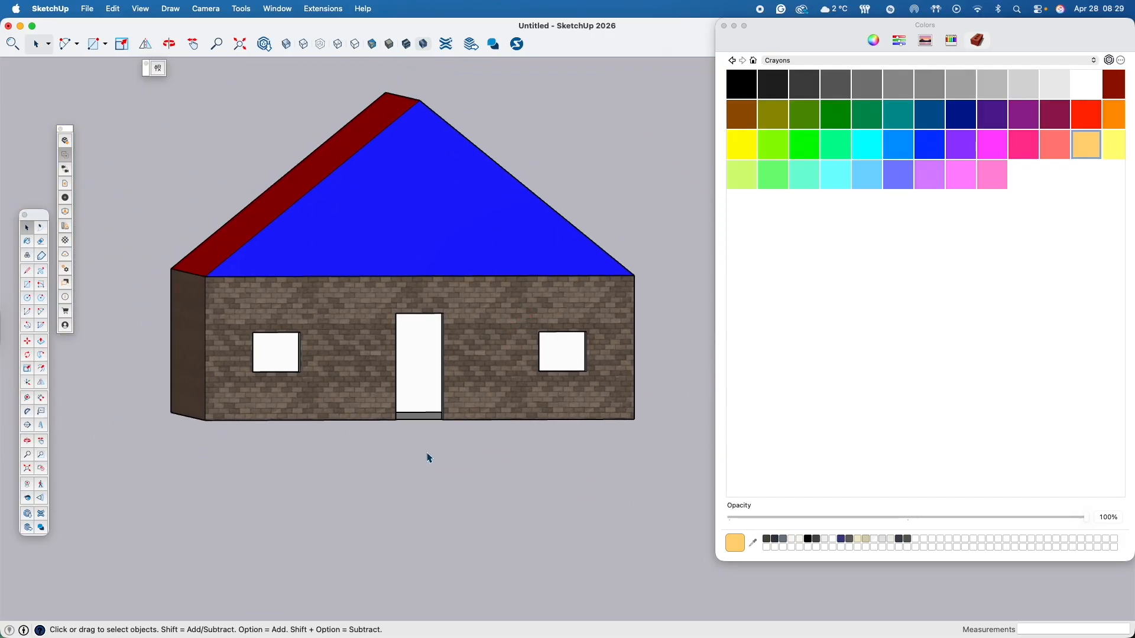
middle_drag(361, 361, 318, 389)
shift+middle_drag(527, 407, 367, 354)
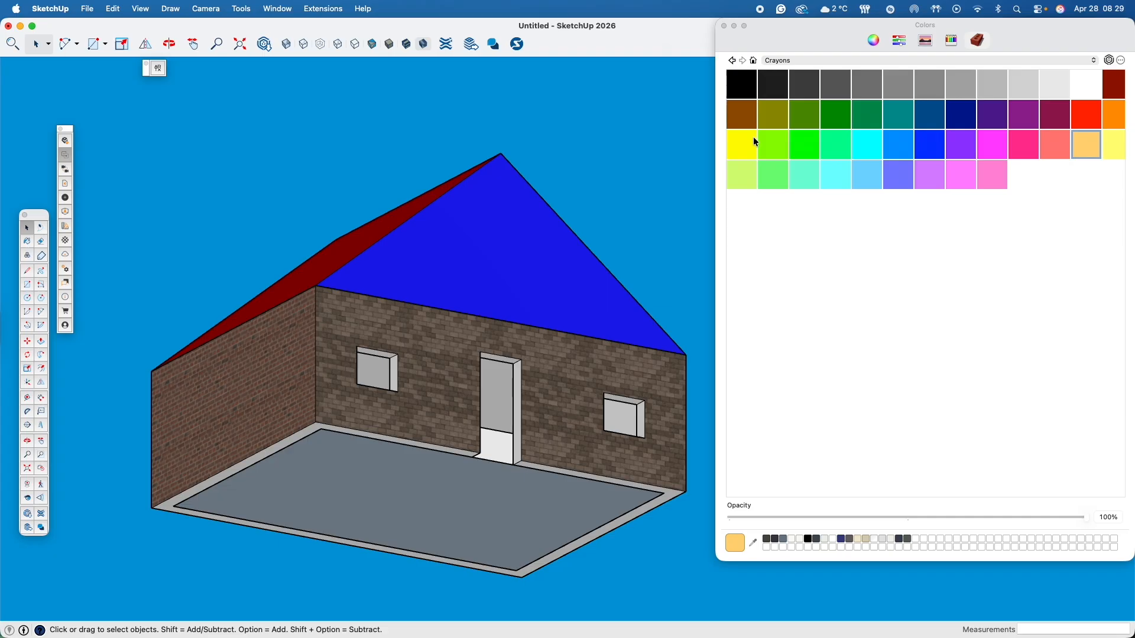
- Close the material browser and collapse the Tags panel to clear the view of the house
click(724, 25)
click(1036, 24)
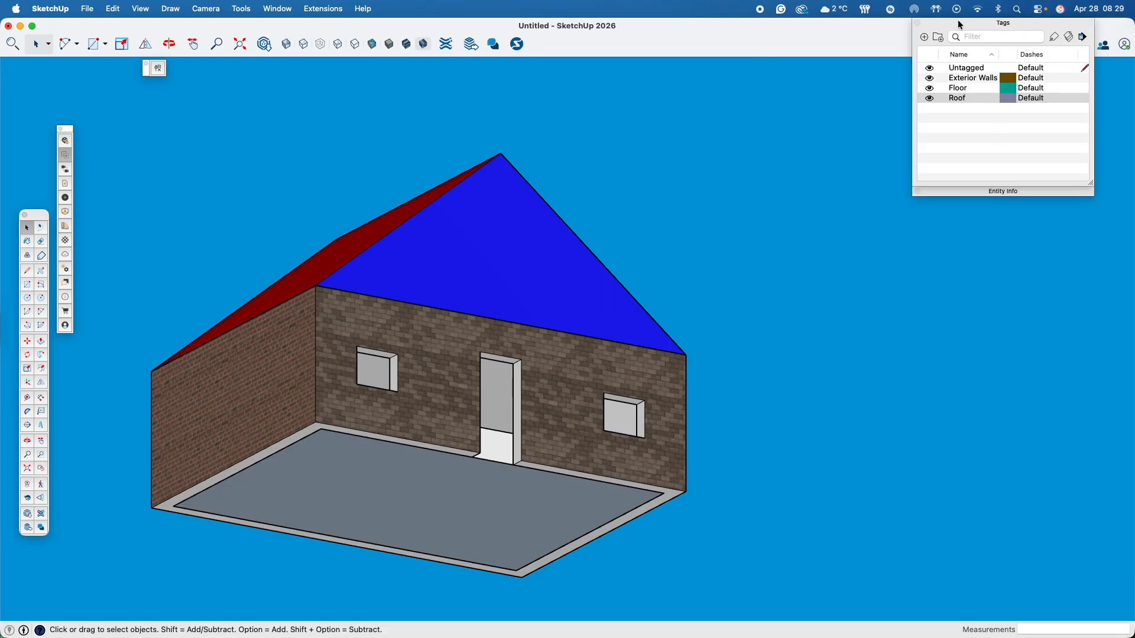
click(960, 25)
scroll(868, 237, down, 3)
middle_drag(868, 237, 644, 367)
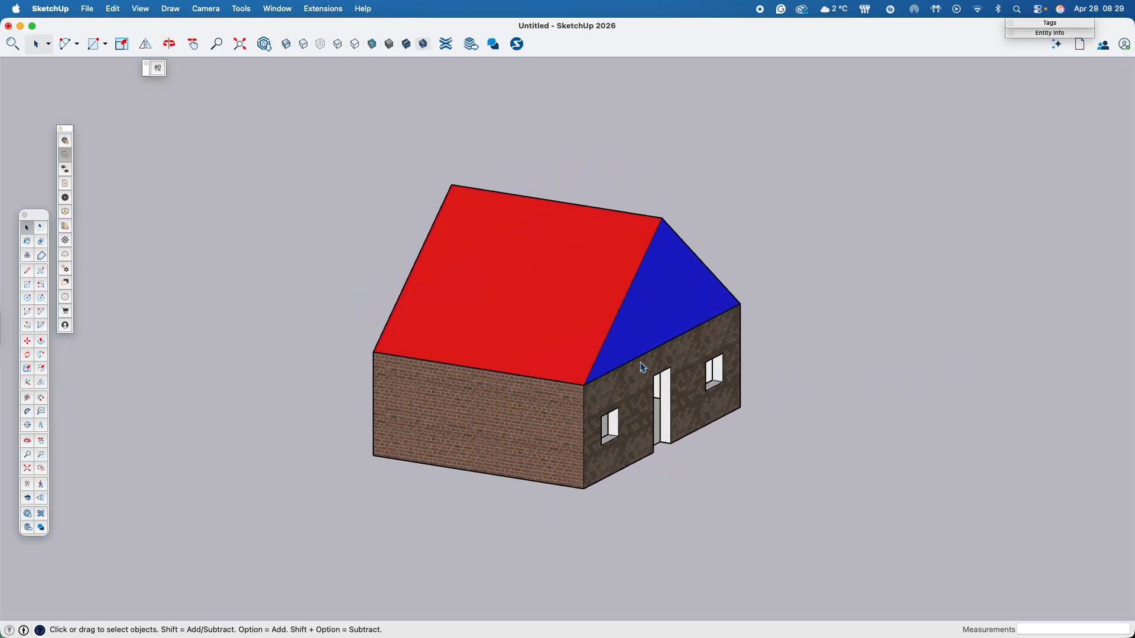